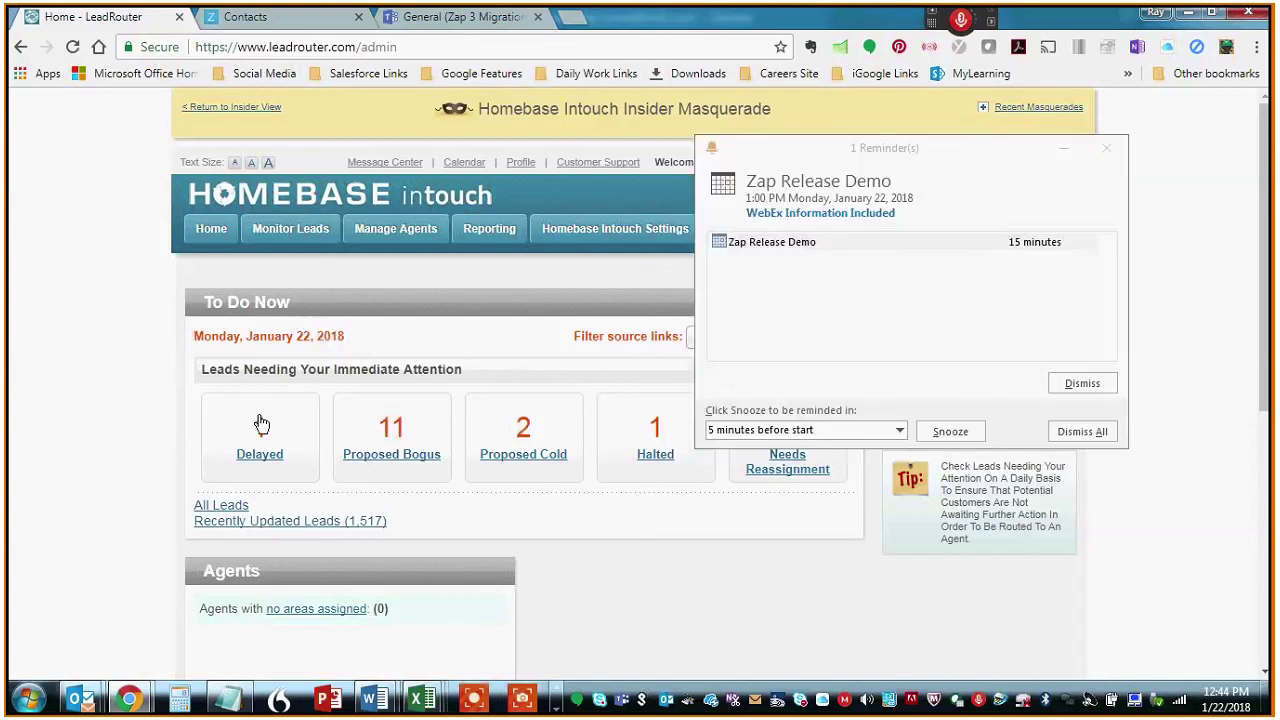
- Dismiss the Outlook meeting reminder and show Zap's Contacts admin list (125 results)
{"action": "left_click", "coordinate": [1109, 148]}
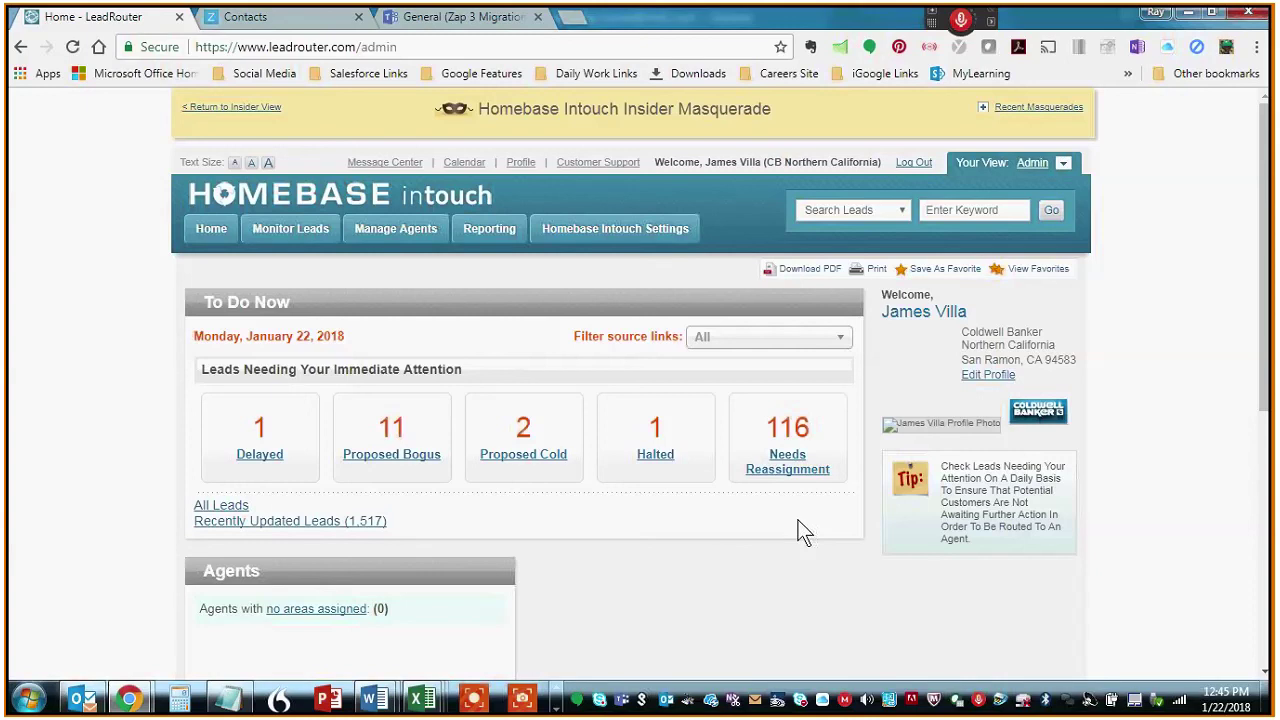
{"action": "left_click", "coordinate": [258, 20]}
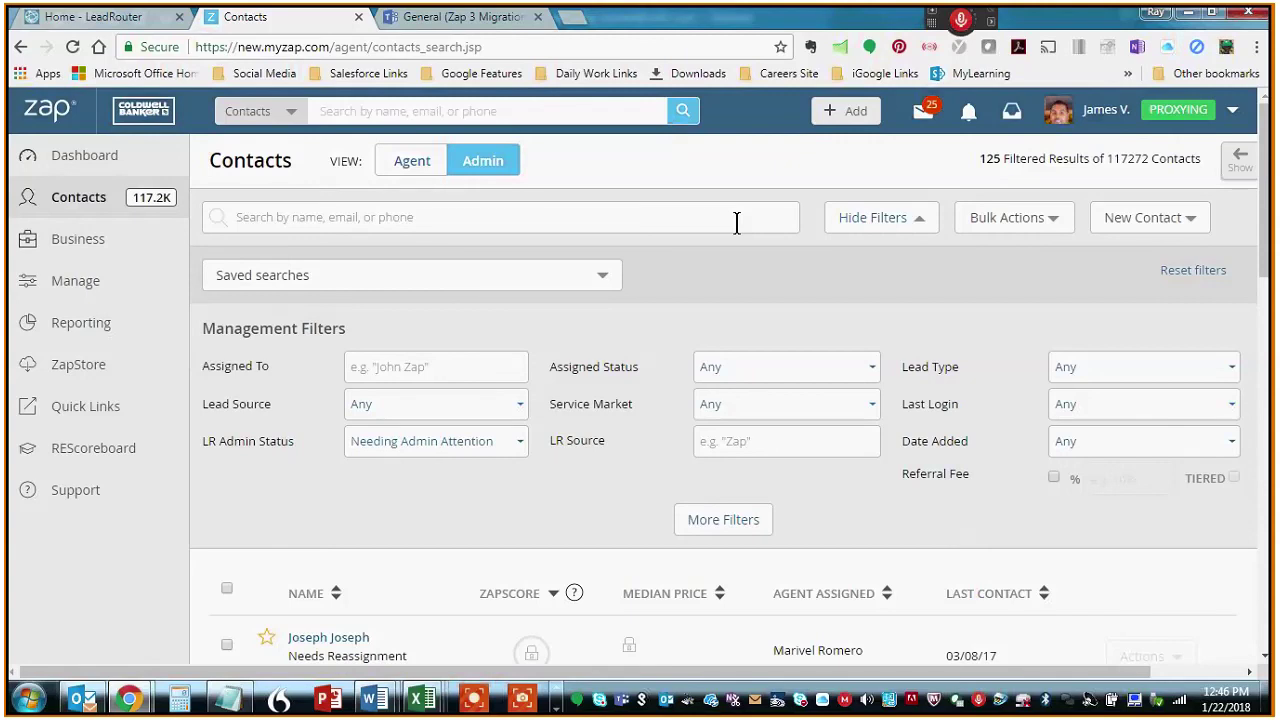
- Review the 125 filtered results count and the first contact's Secondary Agent role
{"action": "scroll", "coordinate": [931, 439], "scroll_direction": "down", "scroll_amount": 3}
{"action": "scroll", "coordinate": [931, 439], "scroll_direction": "up", "scroll_amount": 3}
{"action": "left_click_drag", "start_coordinate": [995, 152], "coordinate": [1010, 156]}
{"action": "left_click", "coordinate": [989, 463]}
{"action": "scroll", "coordinate": [989, 474], "scroll_direction": "down", "scroll_amount": 5}
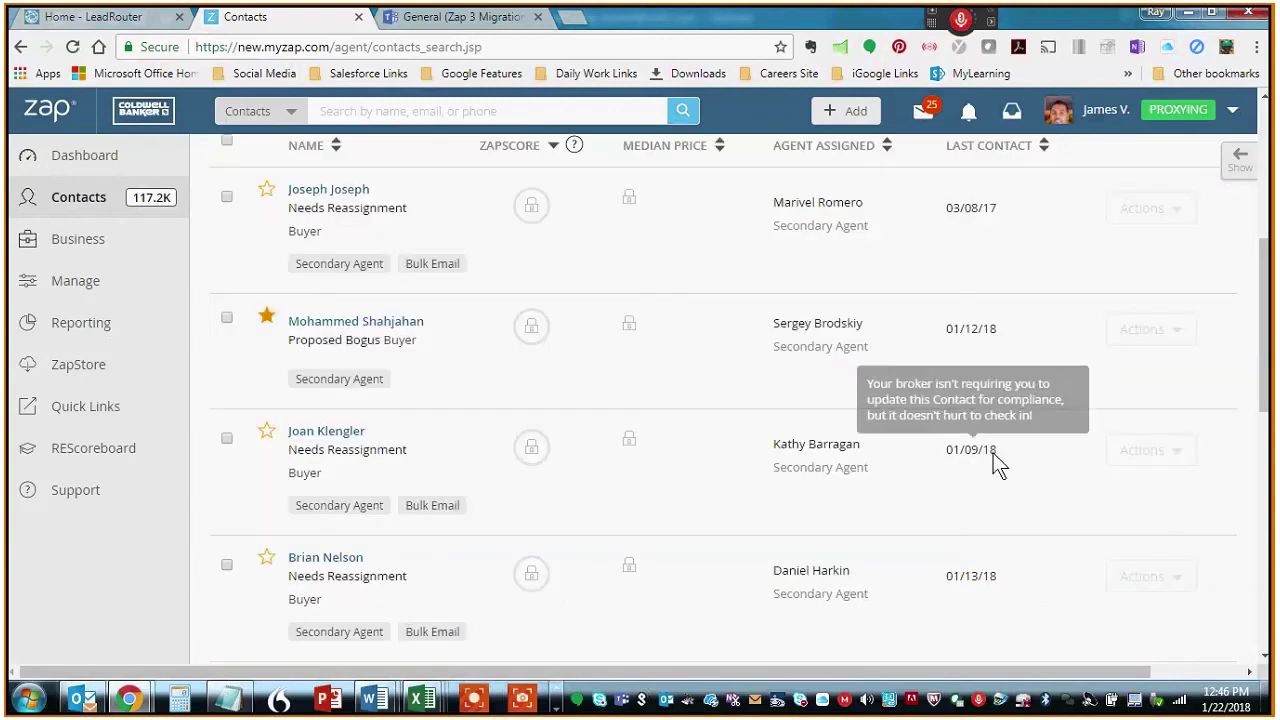
{"action": "scroll", "coordinate": [797, 457], "scroll_direction": "up", "scroll_amount": 1}
{"action": "scroll", "coordinate": [797, 457], "scroll_direction": "up", "scroll_amount": 1}
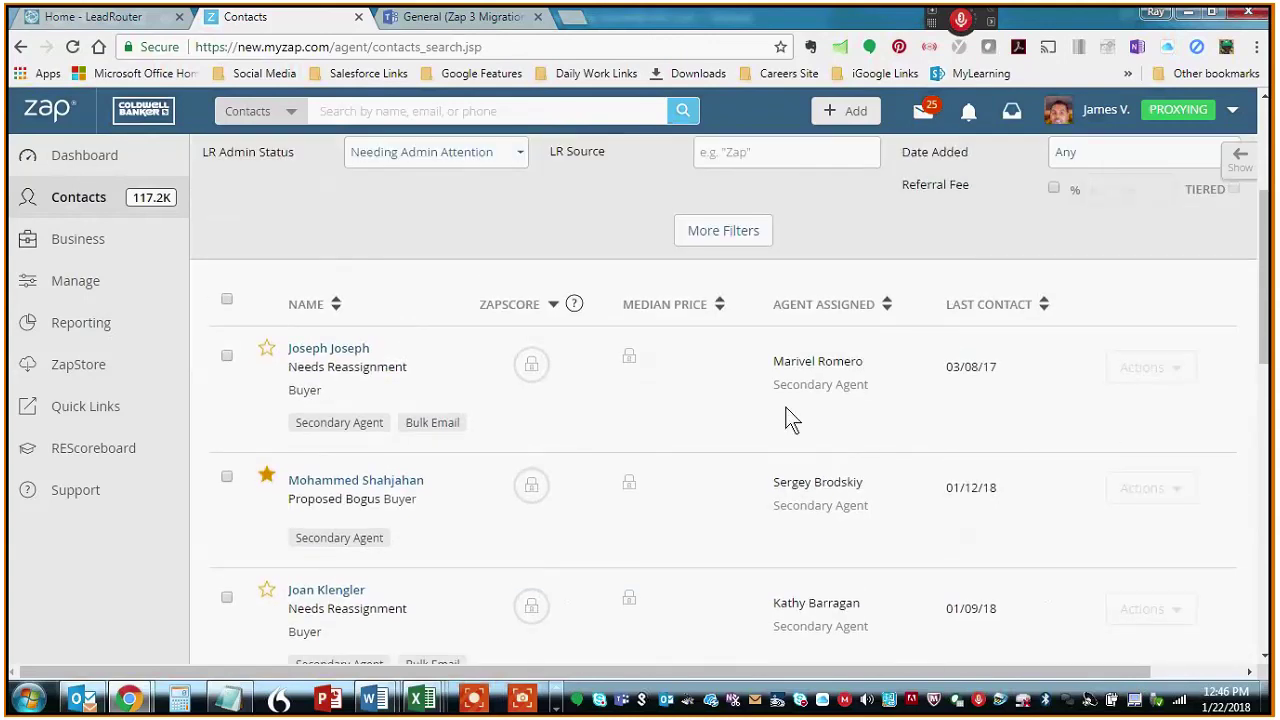
{"action": "left_click_drag", "start_coordinate": [873, 387], "coordinate": [772, 388]}
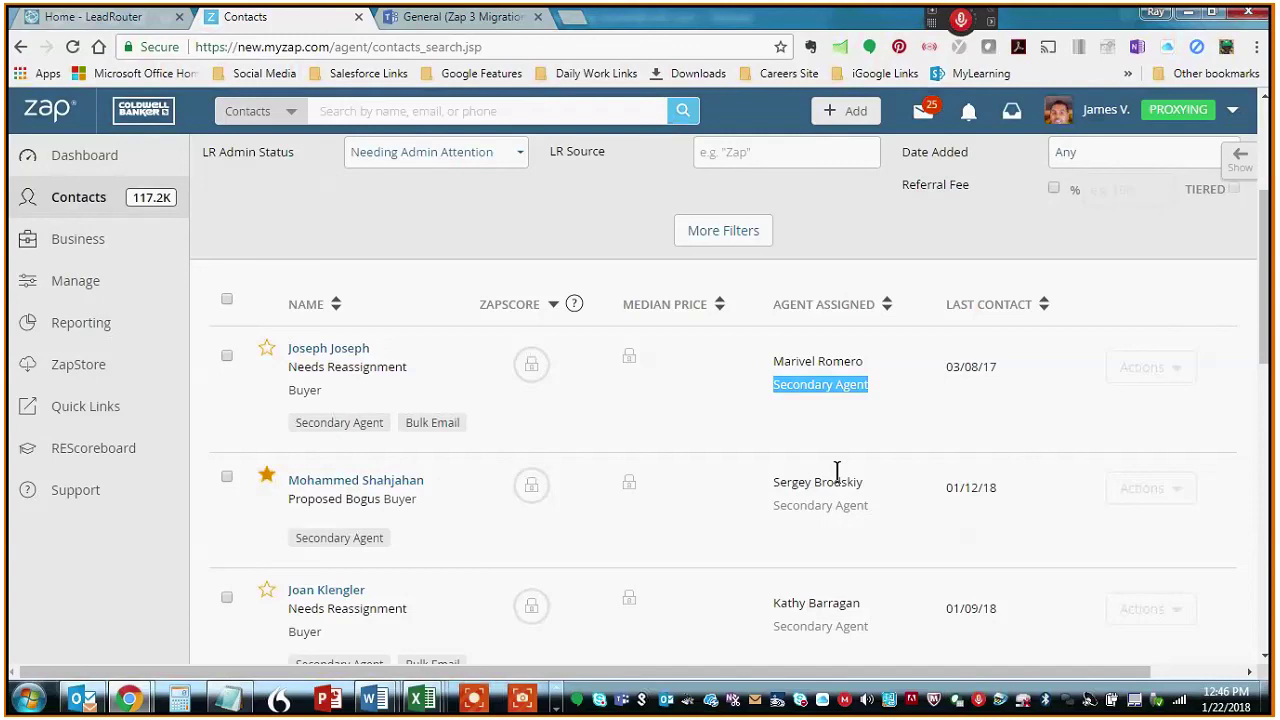
- Add the second contact to the selection, making 2 of 125 selected, and show Bulk Actions
{"action": "scroll", "coordinate": [1240, 270], "scroll_direction": "up", "scroll_amount": 2}
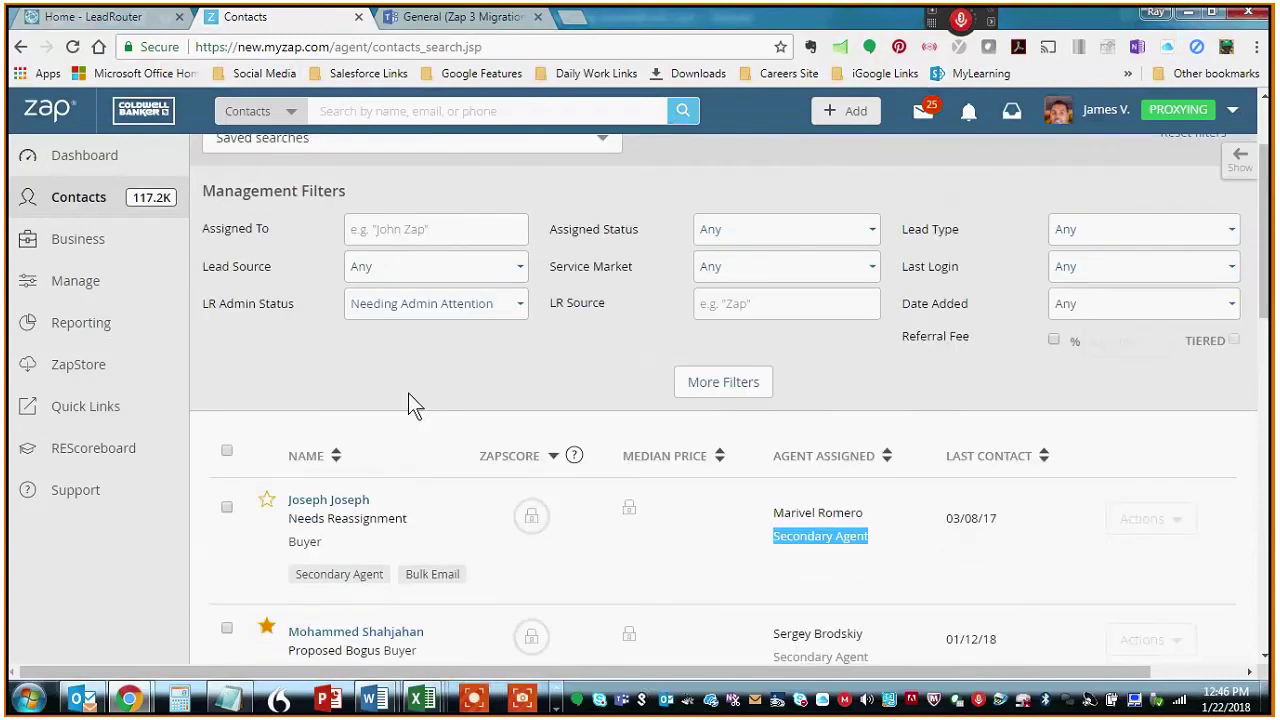
{"action": "scroll", "coordinate": [415, 380], "scroll_direction": "down", "scroll_amount": 2}
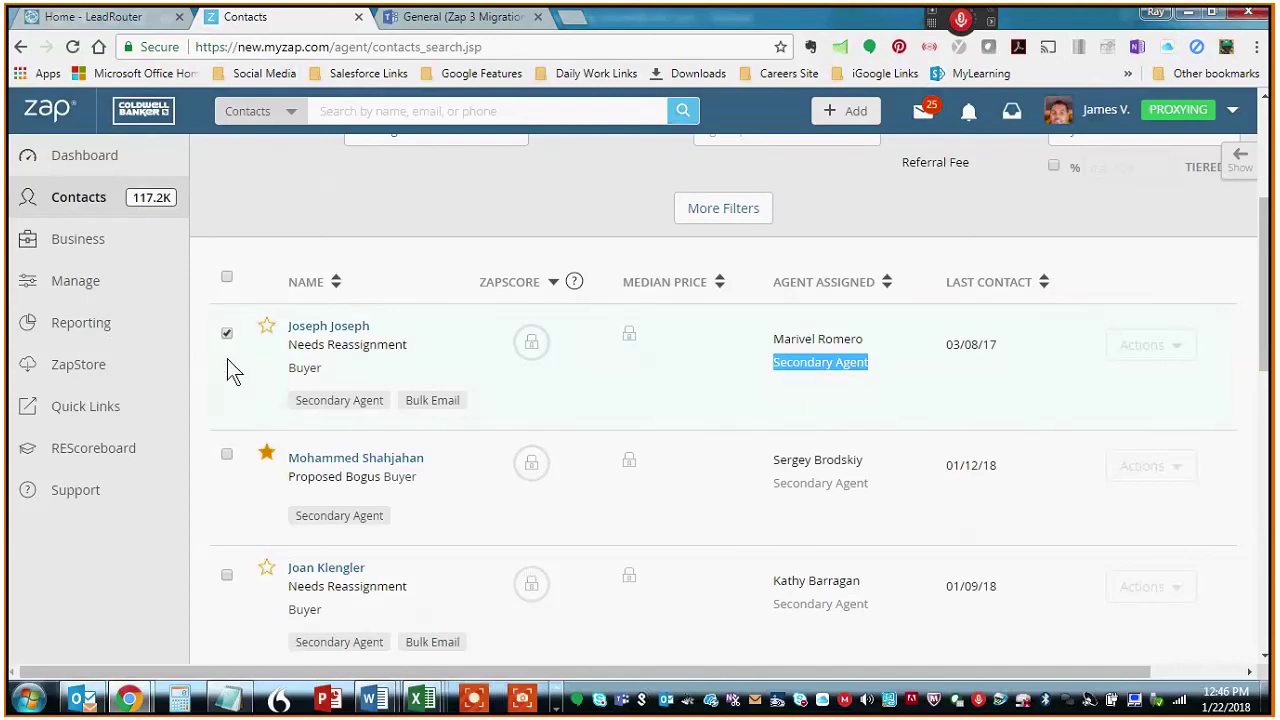
{"action": "left_click", "coordinate": [226, 456]}
{"action": "scroll", "coordinate": [842, 265], "scroll_direction": "up", "scroll_amount": 3}
{"action": "left_click", "coordinate": [1038, 230]}
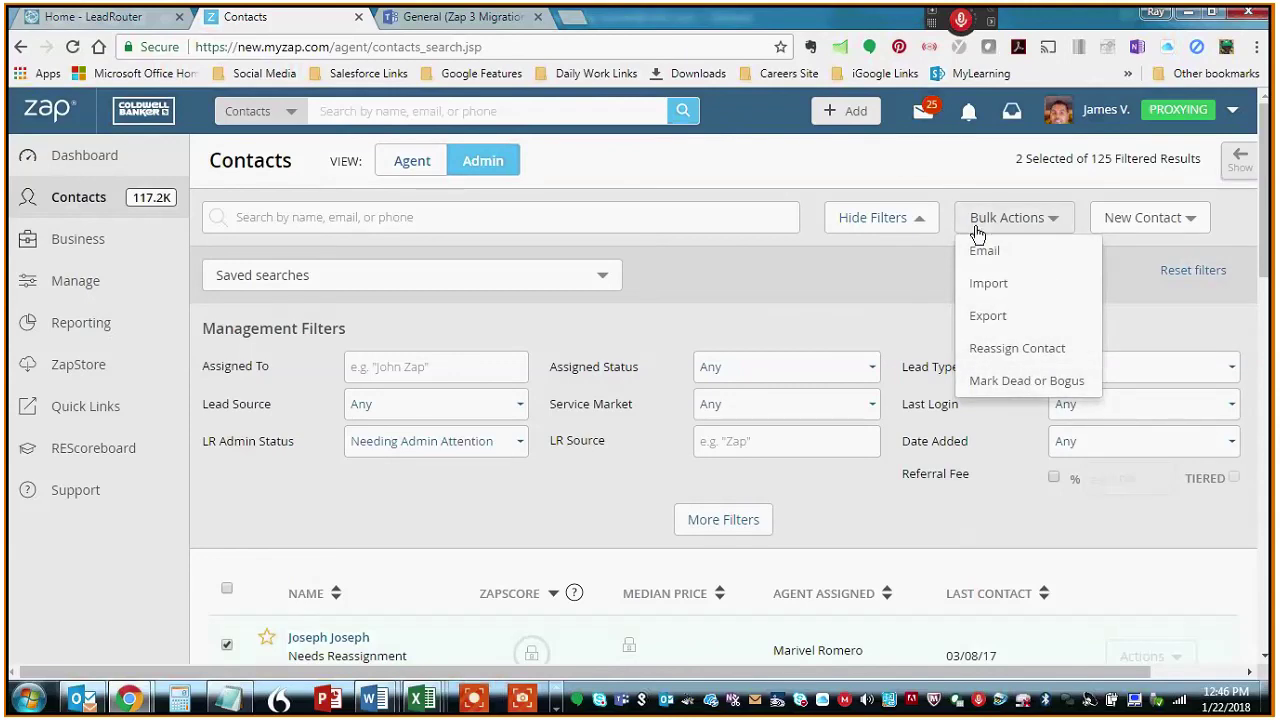
{"action": "left_click", "coordinate": [1012, 350]}
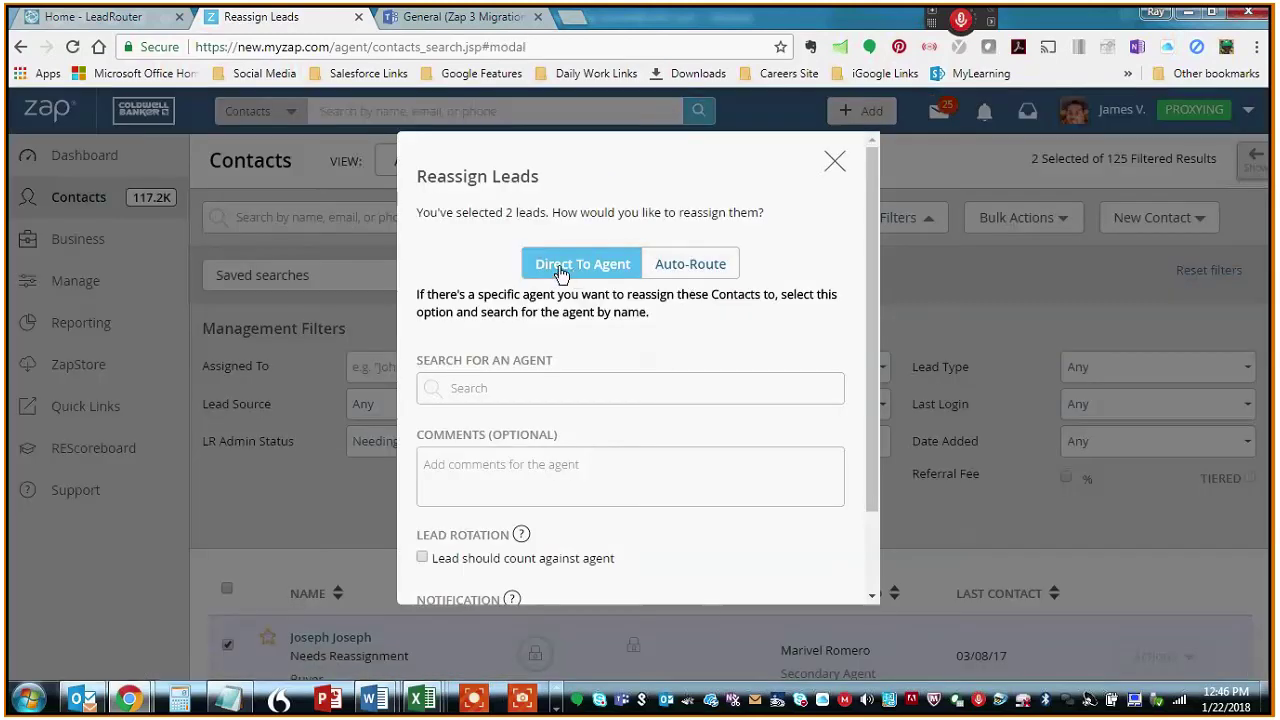
{"action": "left_click", "coordinate": [488, 388]}
{"action": "type", "text": "john"}
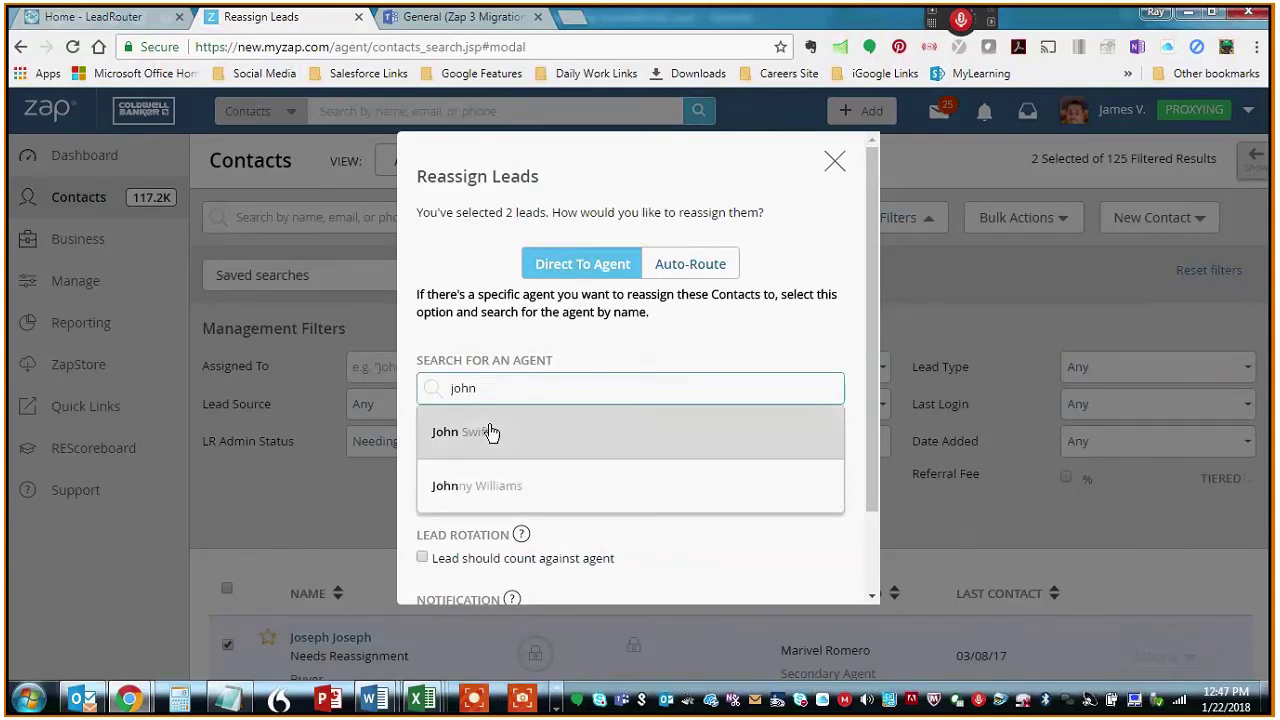
{"action": "left_click", "coordinate": [490, 432]}
{"action": "left_click", "coordinate": [543, 477]}
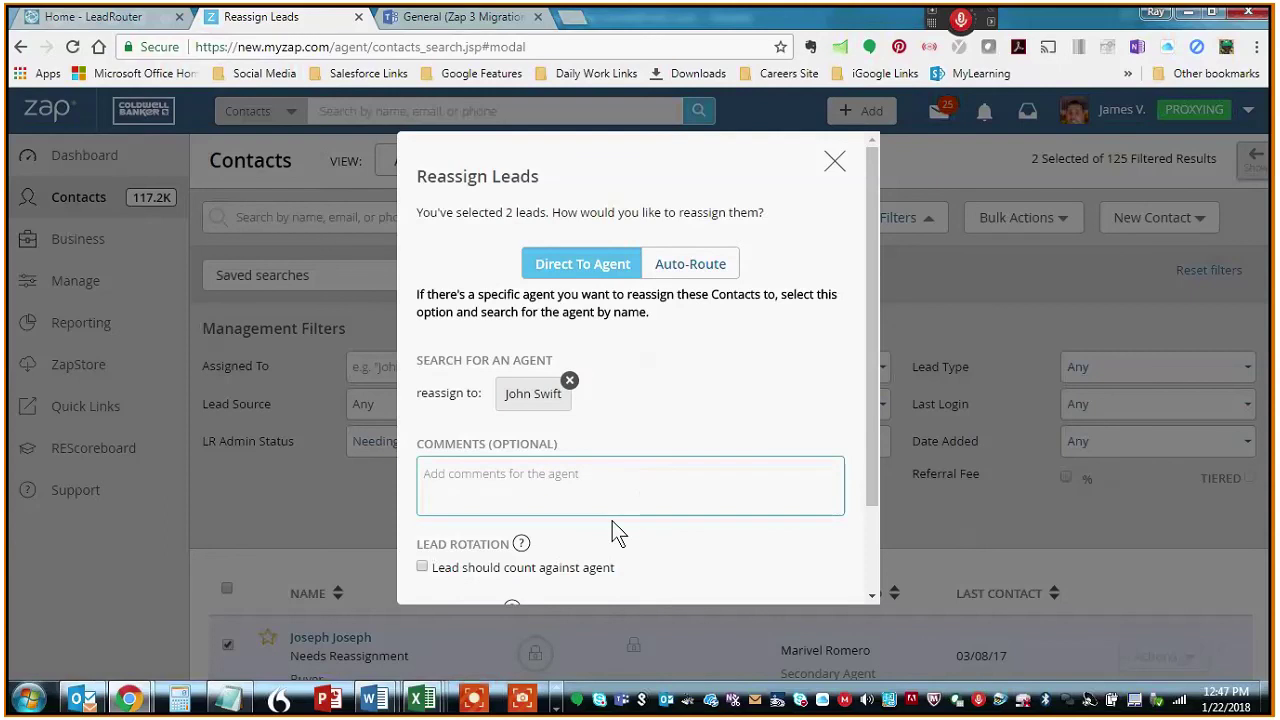
{"action": "scroll", "coordinate": [644, 492], "scroll_direction": "down", "scroll_amount": 2}
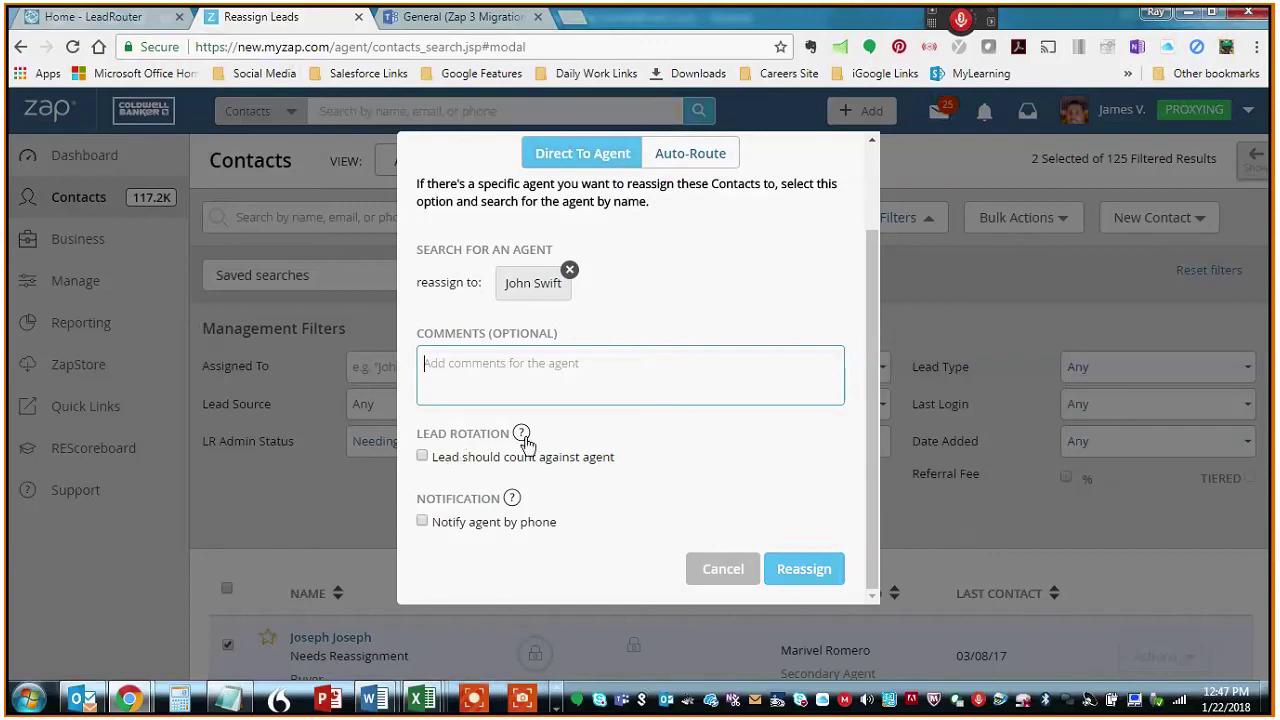
{"action": "left_click", "coordinate": [723, 570]}
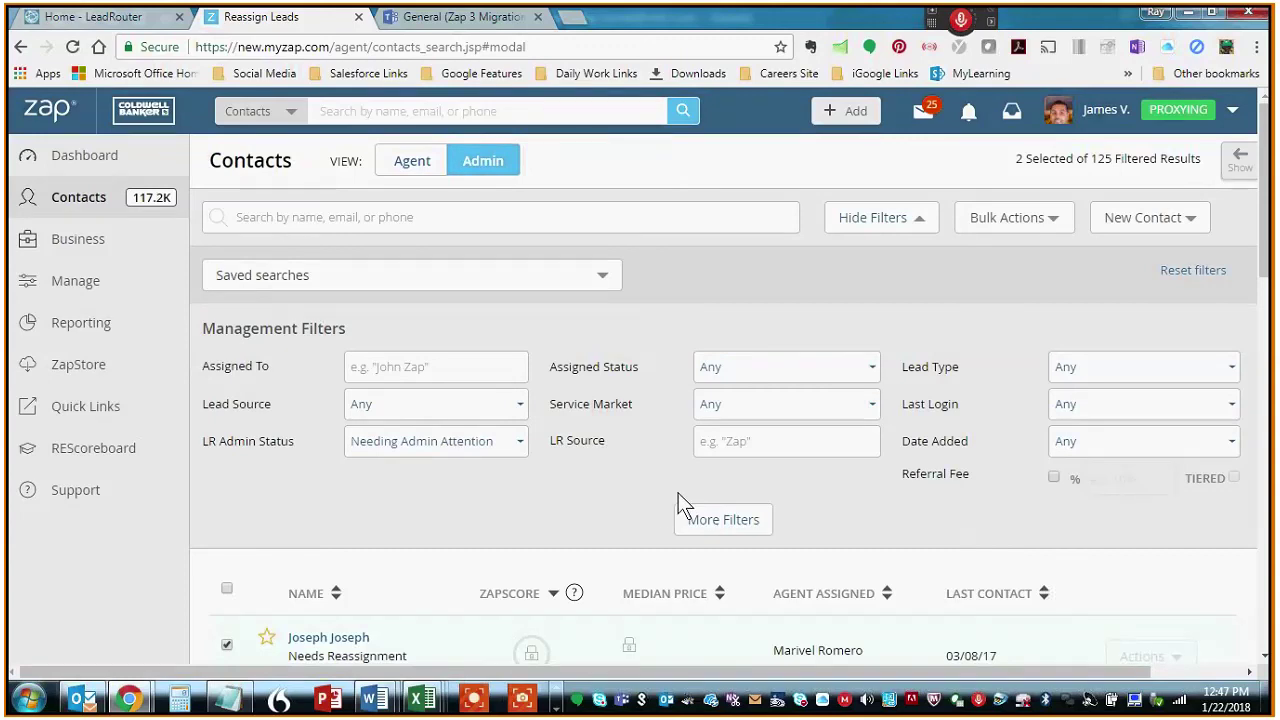
- Apply a More Filters Agent Status filter of Primary Agent to the contacts list
{"action": "scroll", "coordinate": [740, 480], "scroll_direction": "down", "scroll_amount": 3}
{"action": "scroll", "coordinate": [865, 320], "scroll_direction": "up", "scroll_amount": 1}
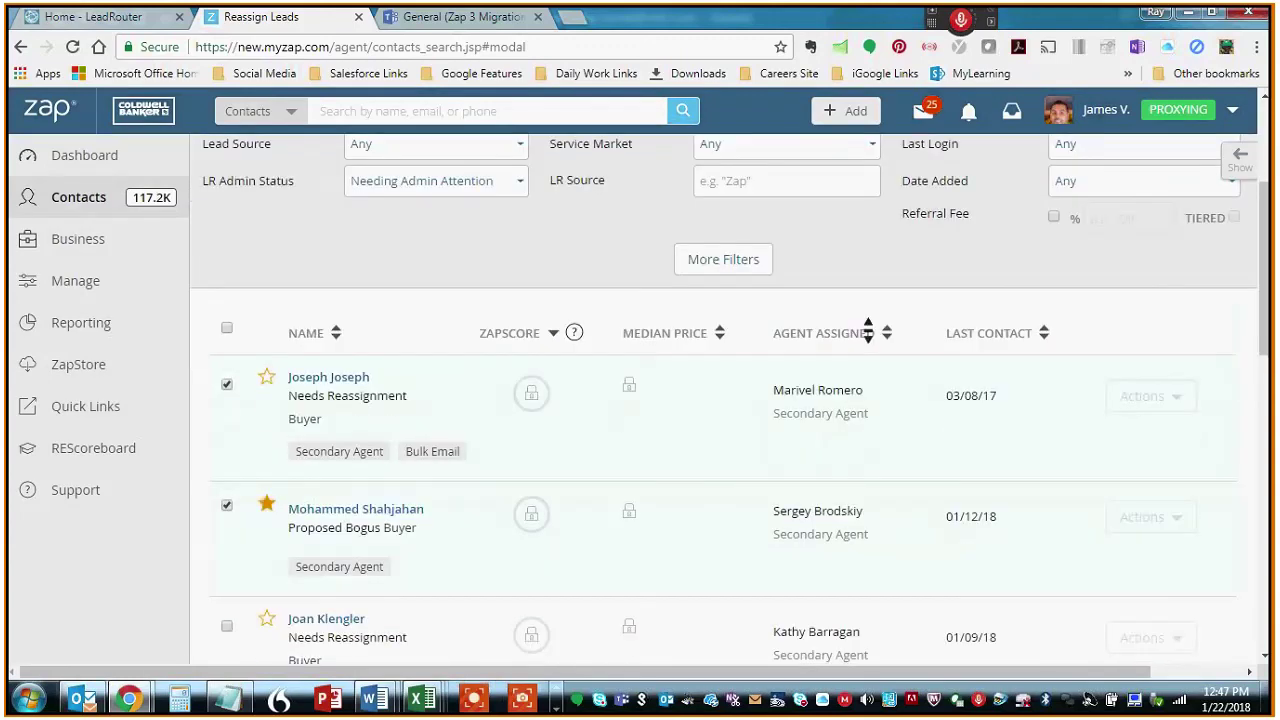
{"action": "scroll", "coordinate": [868, 333], "scroll_direction": "up", "scroll_amount": 1}
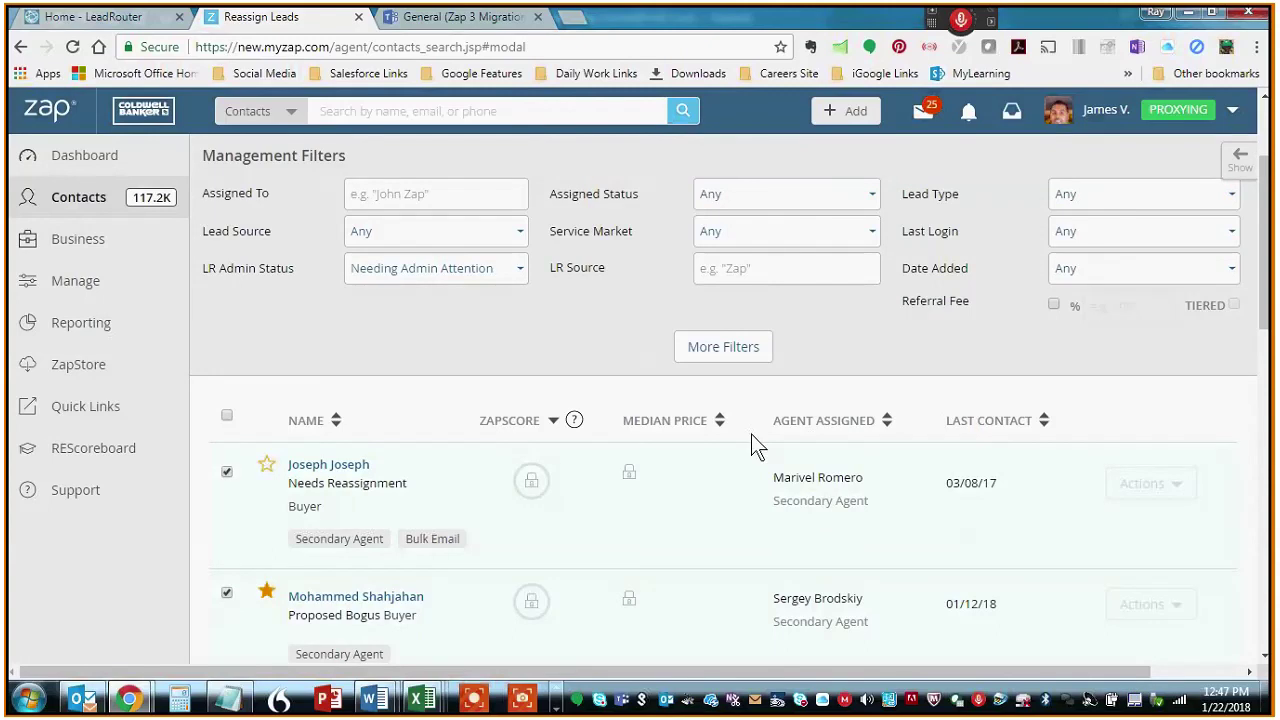
{"action": "left_click", "coordinate": [749, 350]}
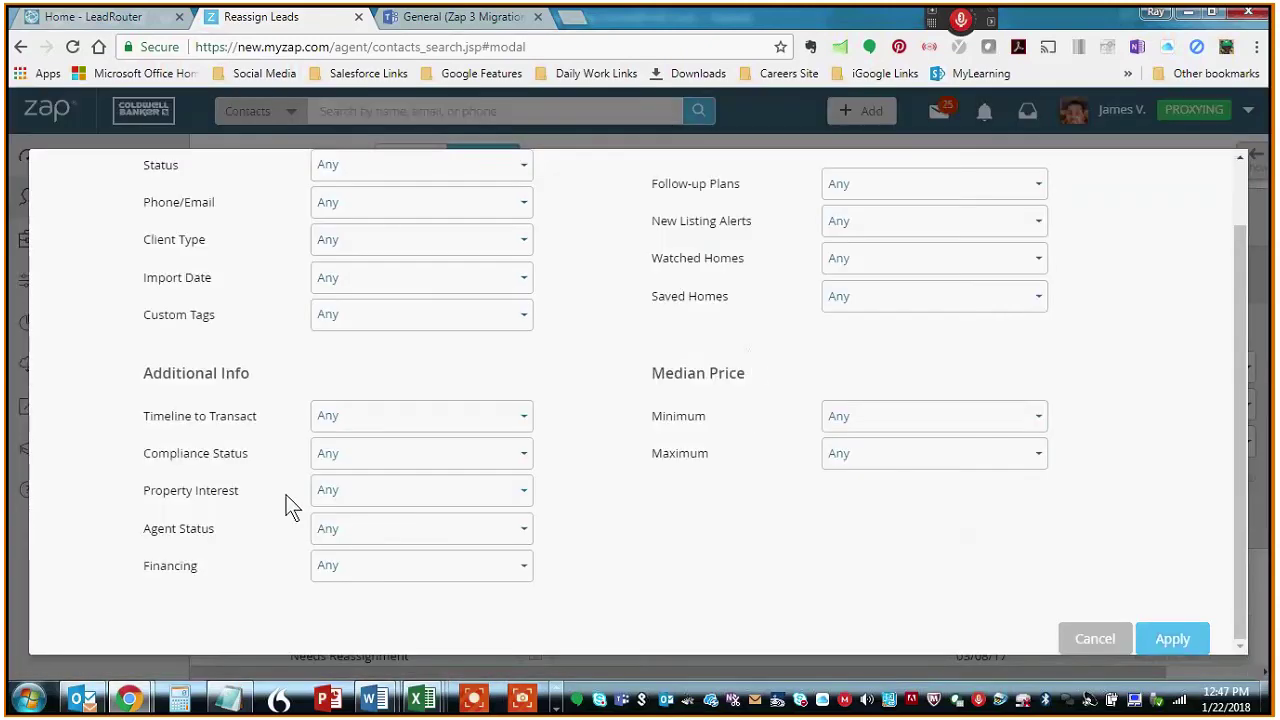
{"action": "left_click_drag", "start_coordinate": [141, 529], "coordinate": [210, 526]}
{"action": "left_click", "coordinate": [235, 536]}
{"action": "left_click", "coordinate": [393, 529]}
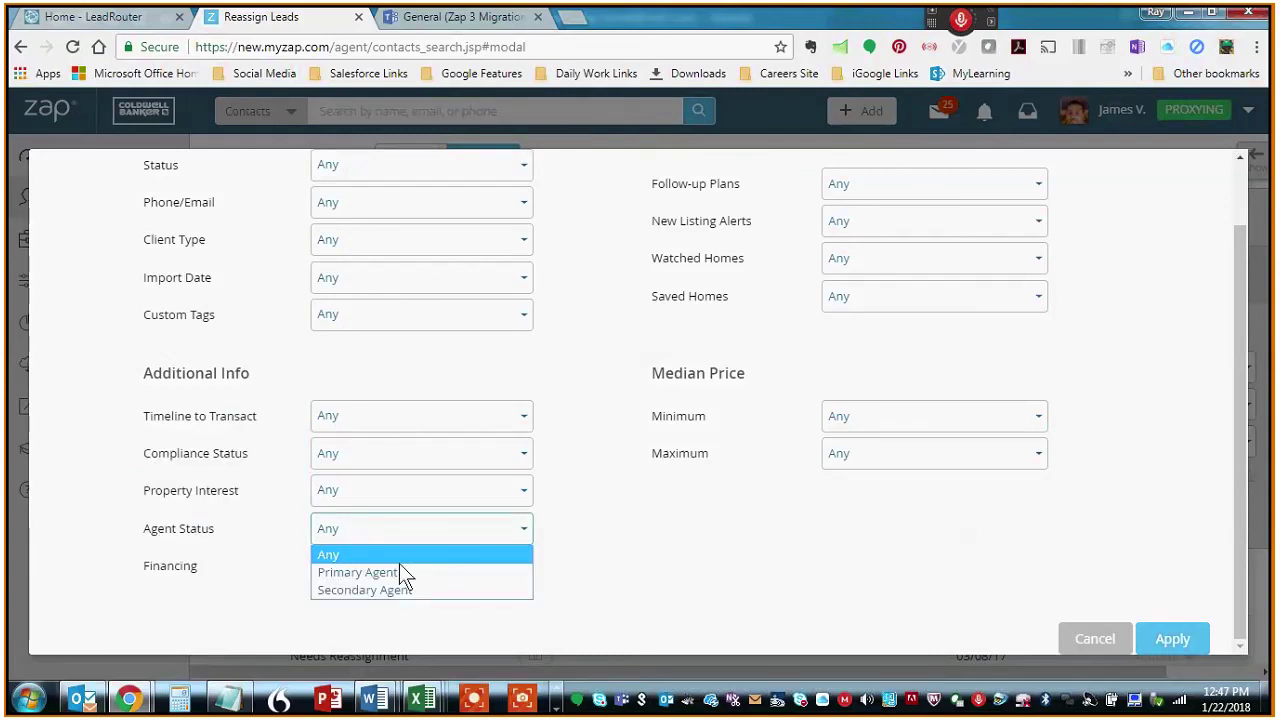
{"action": "left_click", "coordinate": [400, 568]}
{"action": "left_click", "coordinate": [1184, 636]}
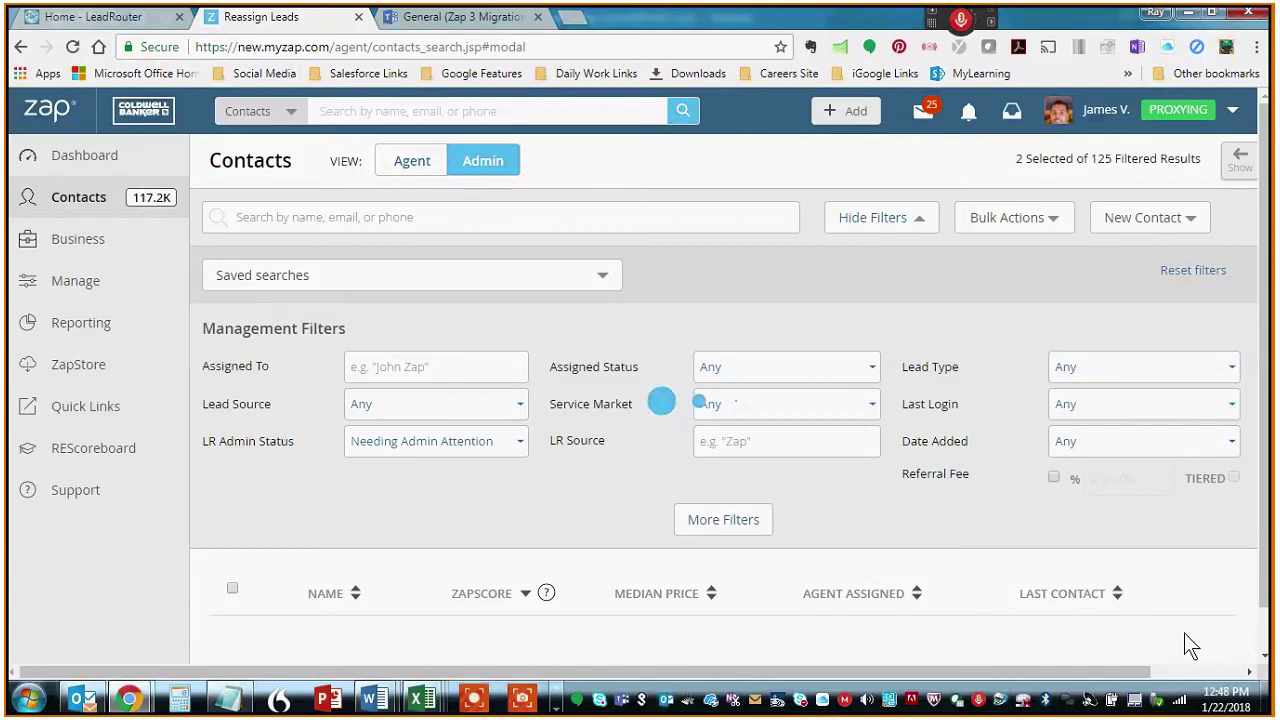
- Return to the Home - LeadRouter tab and open the 116 Needs Reassignment leads
{"action": "left_click", "coordinate": [107, 25]}
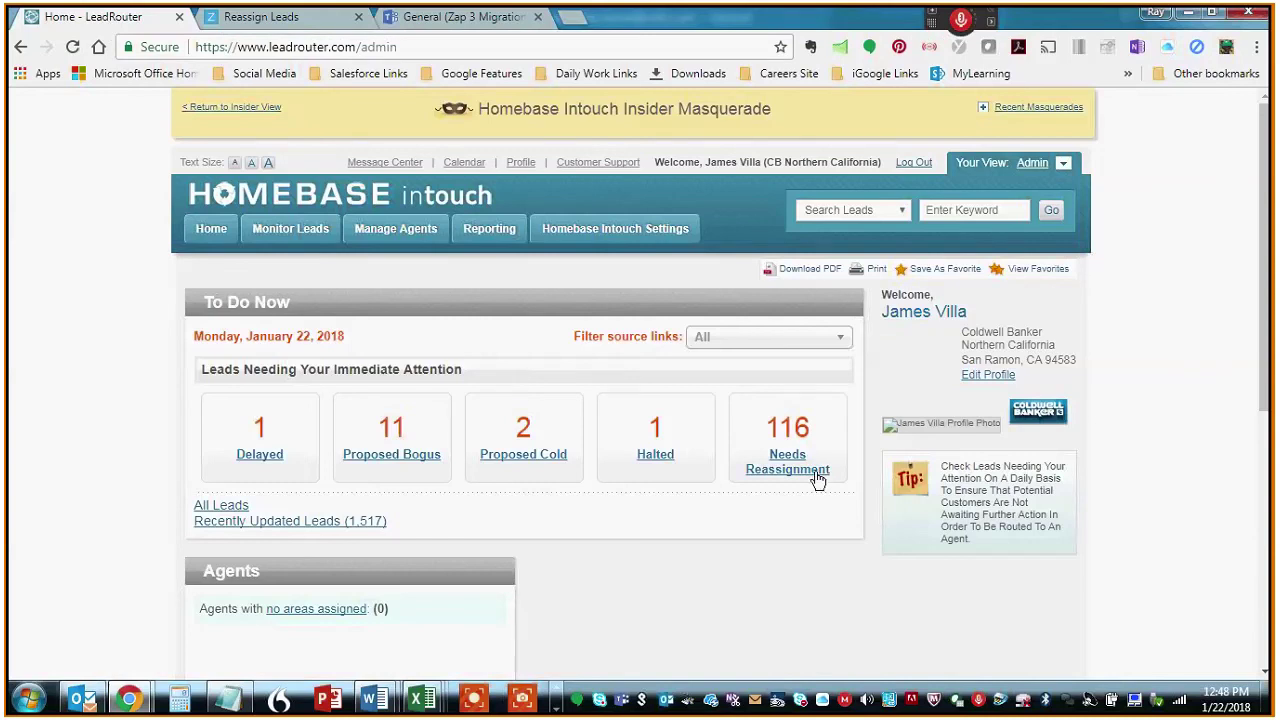
{"action": "mouse_move", "coordinate": [418, 238]}
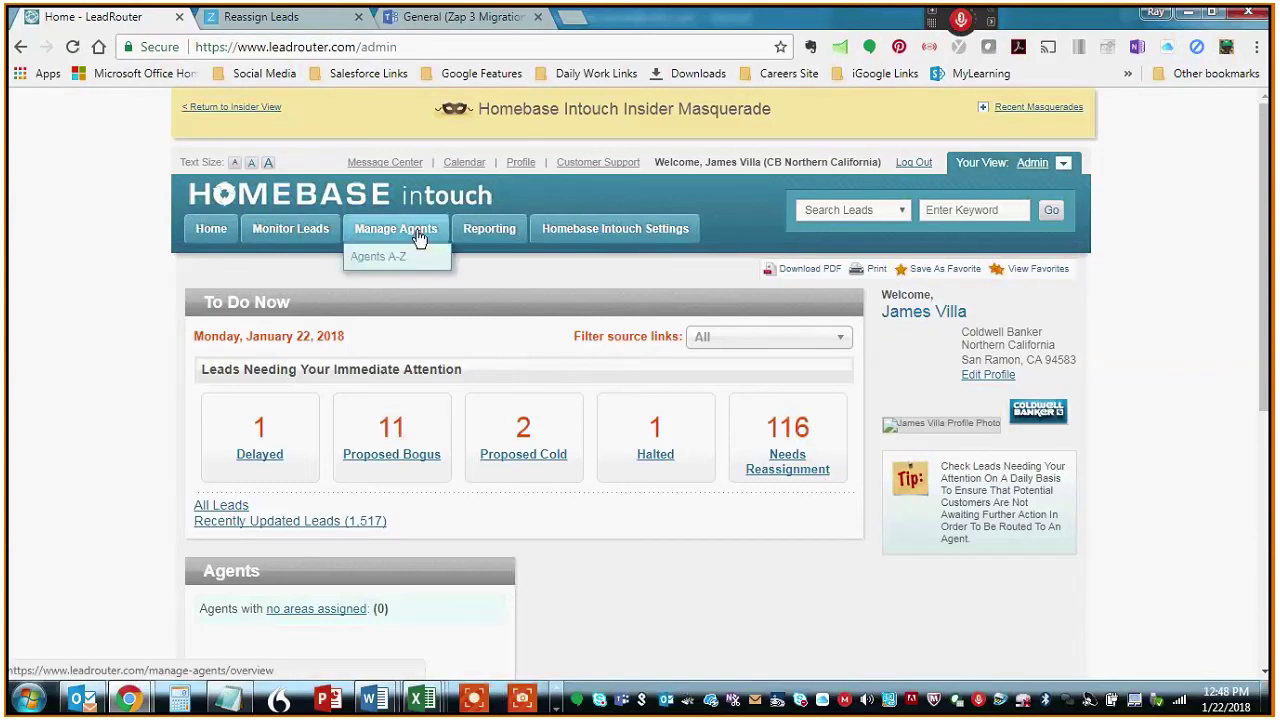
{"action": "mouse_move", "coordinate": [309, 237]}
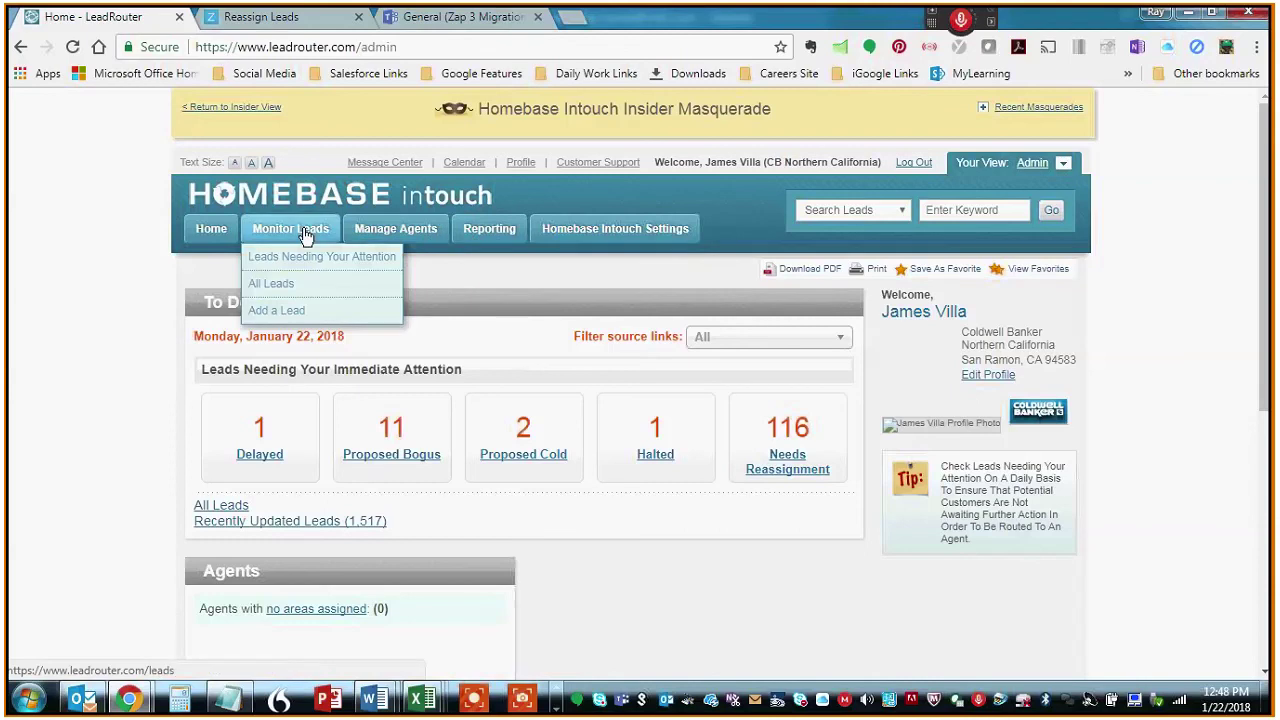
{"action": "left_click", "coordinate": [801, 477]}
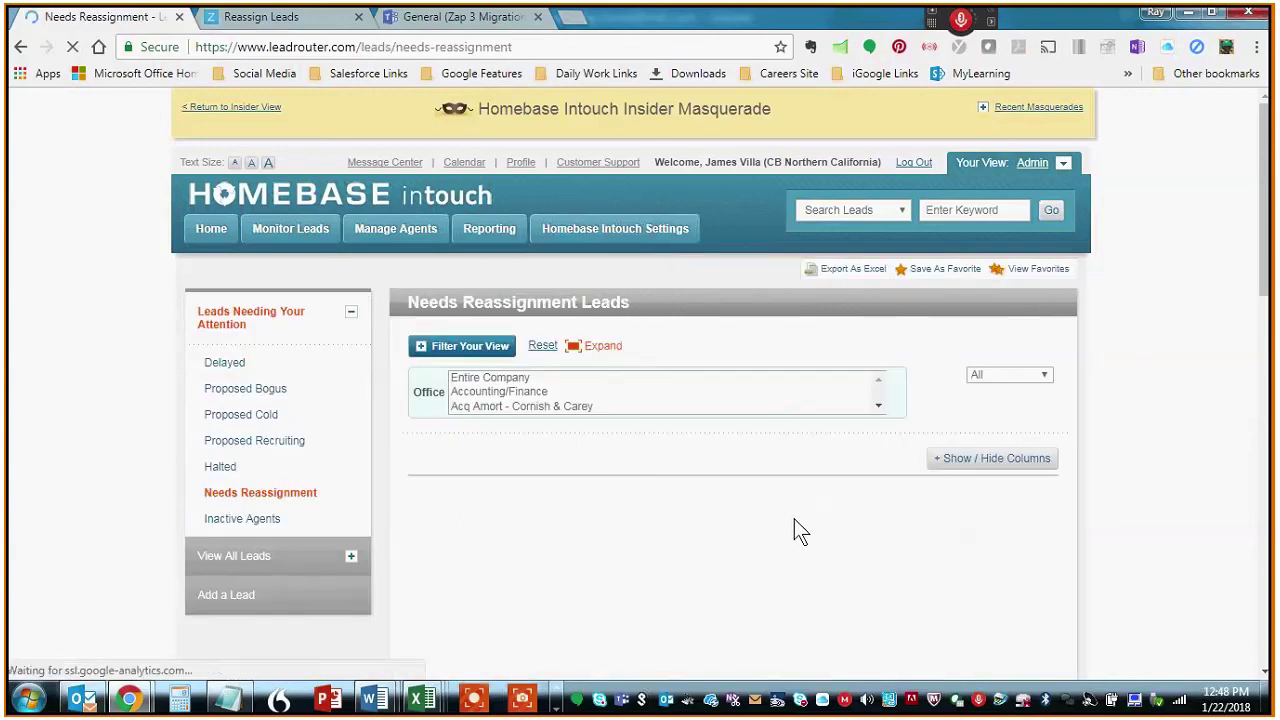
- Scroll through the reassignment leads table and reveal the assigned agent column
{"action": "middle_click", "coordinate": [1165, 383]}
{"action": "scroll", "coordinate": [1165, 383], "scroll_direction": "down", "scroll_amount": 1}
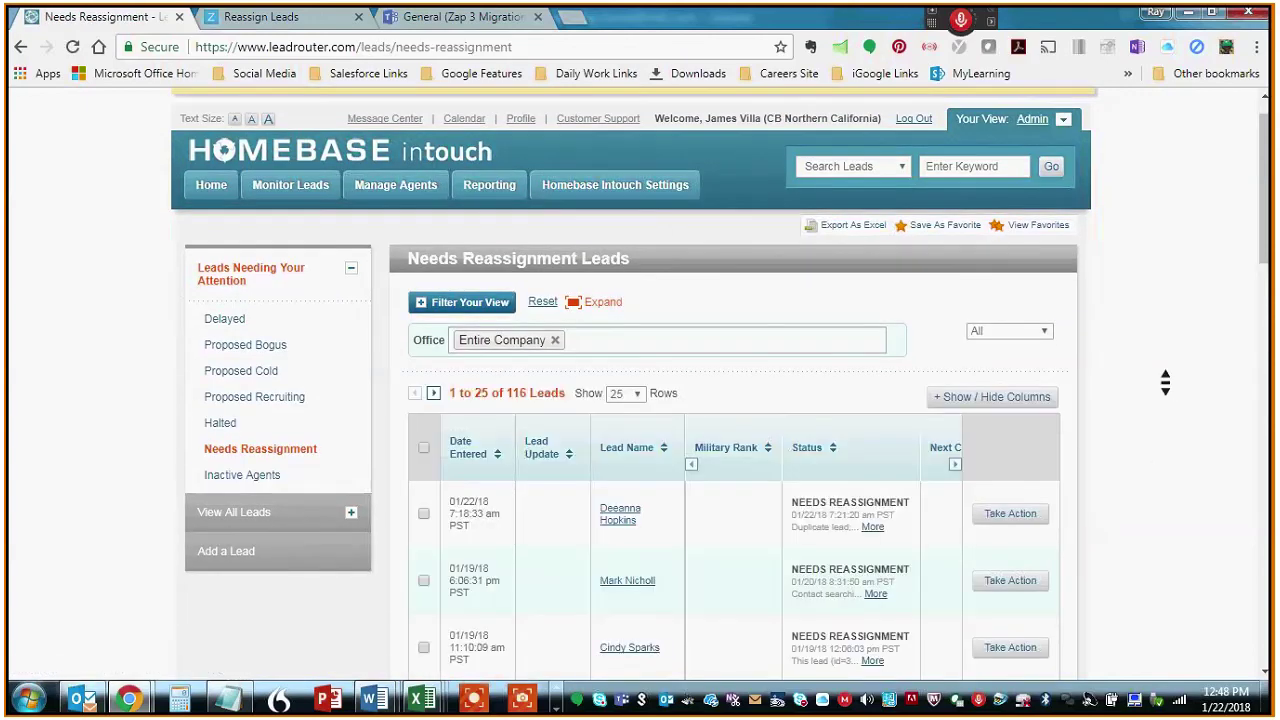
{"action": "scroll", "coordinate": [1165, 383], "scroll_direction": "down", "scroll_amount": 3}
{"action": "scroll", "coordinate": [1165, 383], "scroll_direction": "down", "scroll_amount": 1}
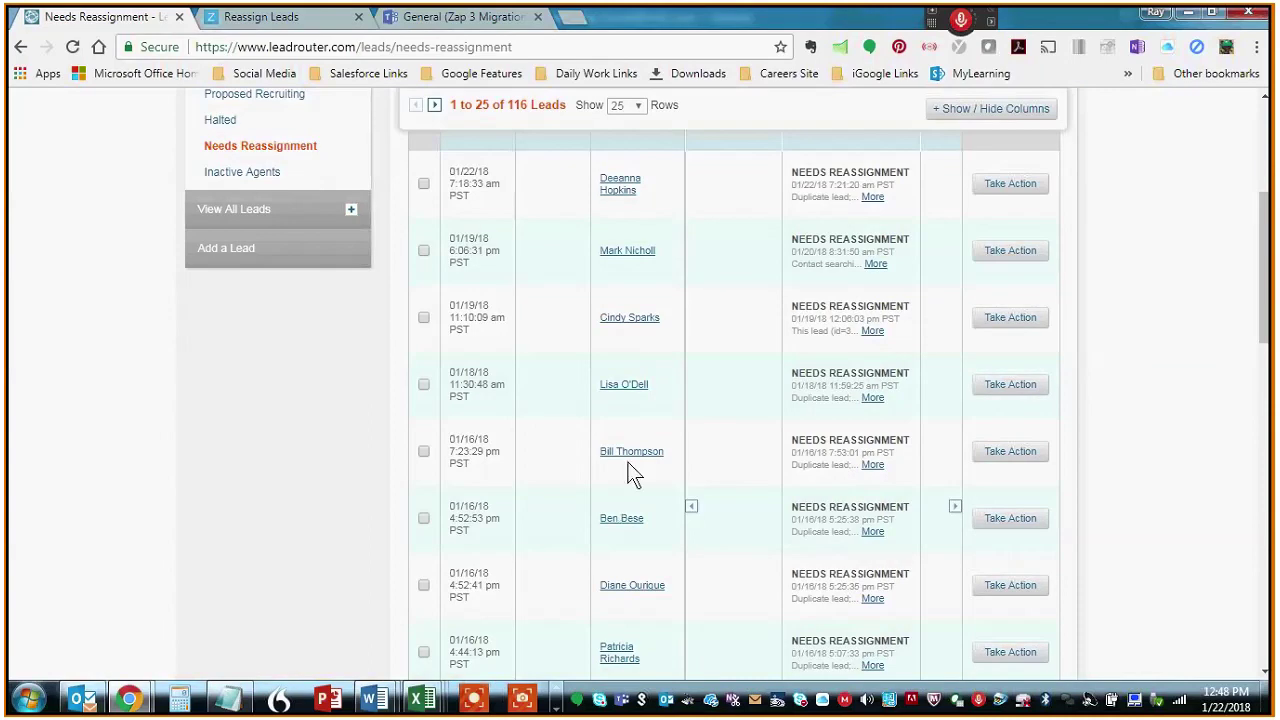
{"action": "scroll", "coordinate": [774, 474], "scroll_direction": "right", "scroll_amount": 2}
{"action": "scroll", "coordinate": [786, 477], "scroll_direction": "left", "scroll_amount": 2}
{"action": "scroll", "coordinate": [787, 478], "scroll_direction": "right", "scroll_amount": 1}
{"action": "scroll", "coordinate": [787, 478], "scroll_direction": "left", "scroll_amount": 1}
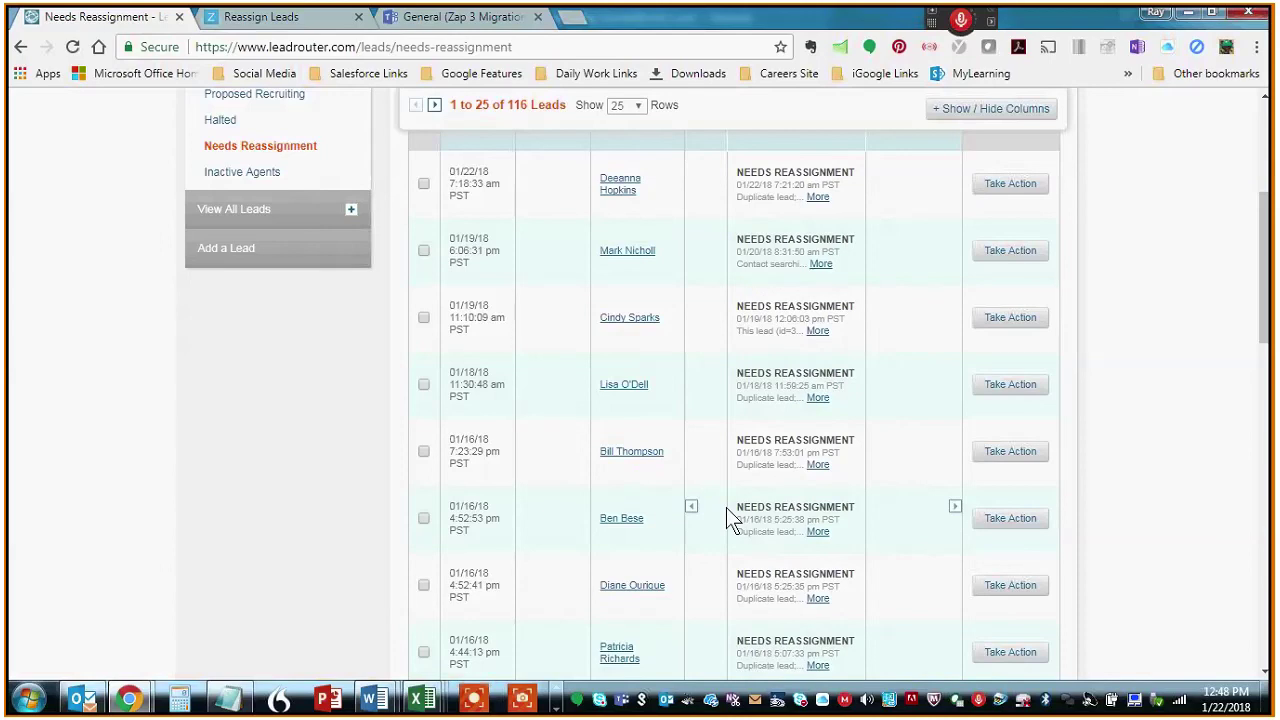
{"action": "left_click", "coordinate": [955, 507]}
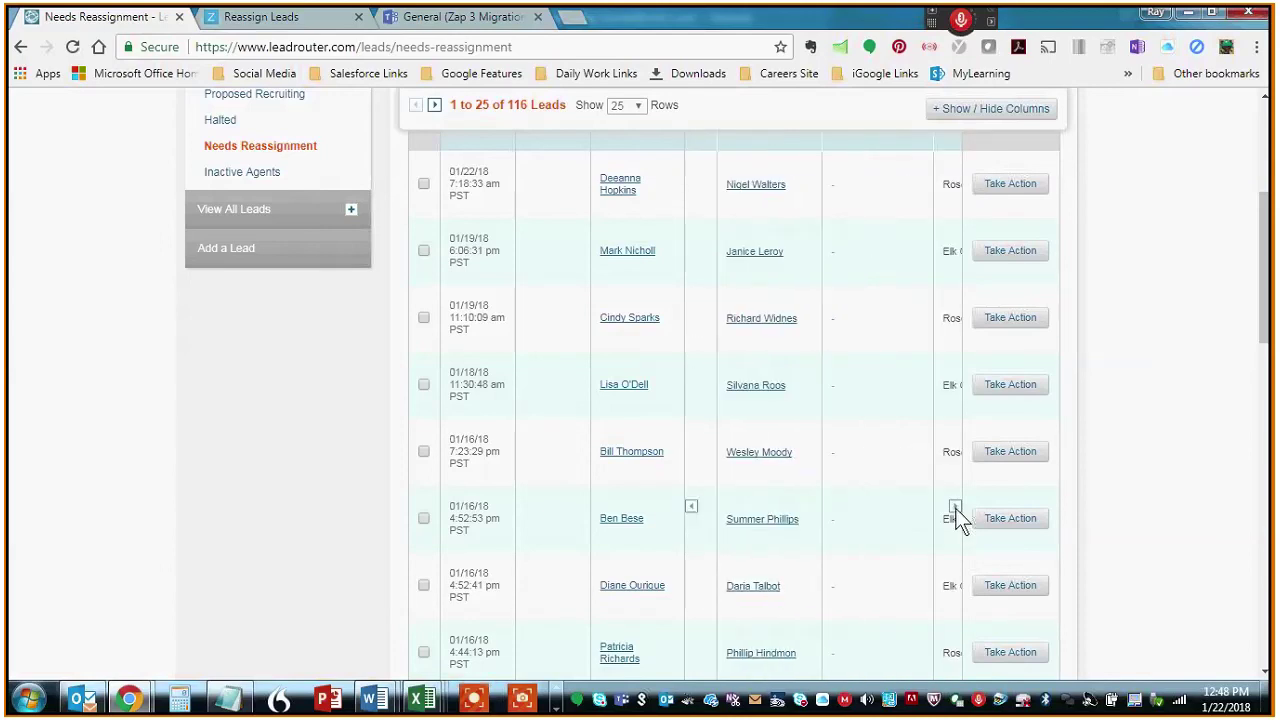
- Shift the table to the Group and Listing Area columns, then return to the admin home page
{"action": "scroll", "coordinate": [880, 470], "scroll_direction": "up", "scroll_amount": 4}
{"action": "mouse_move", "coordinate": [893, 510]}
{"action": "scroll", "coordinate": [893, 510], "scroll_direction": "down", "scroll_amount": 4}
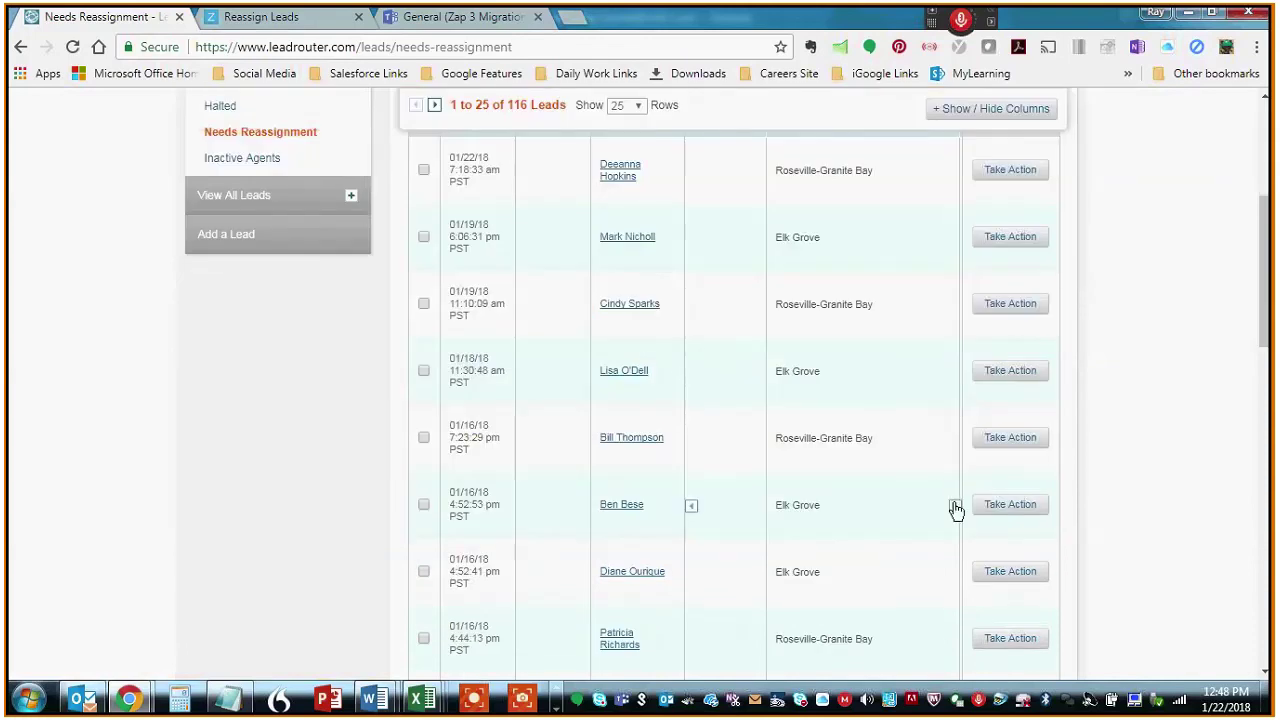
{"action": "left_click", "coordinate": [955, 506]}
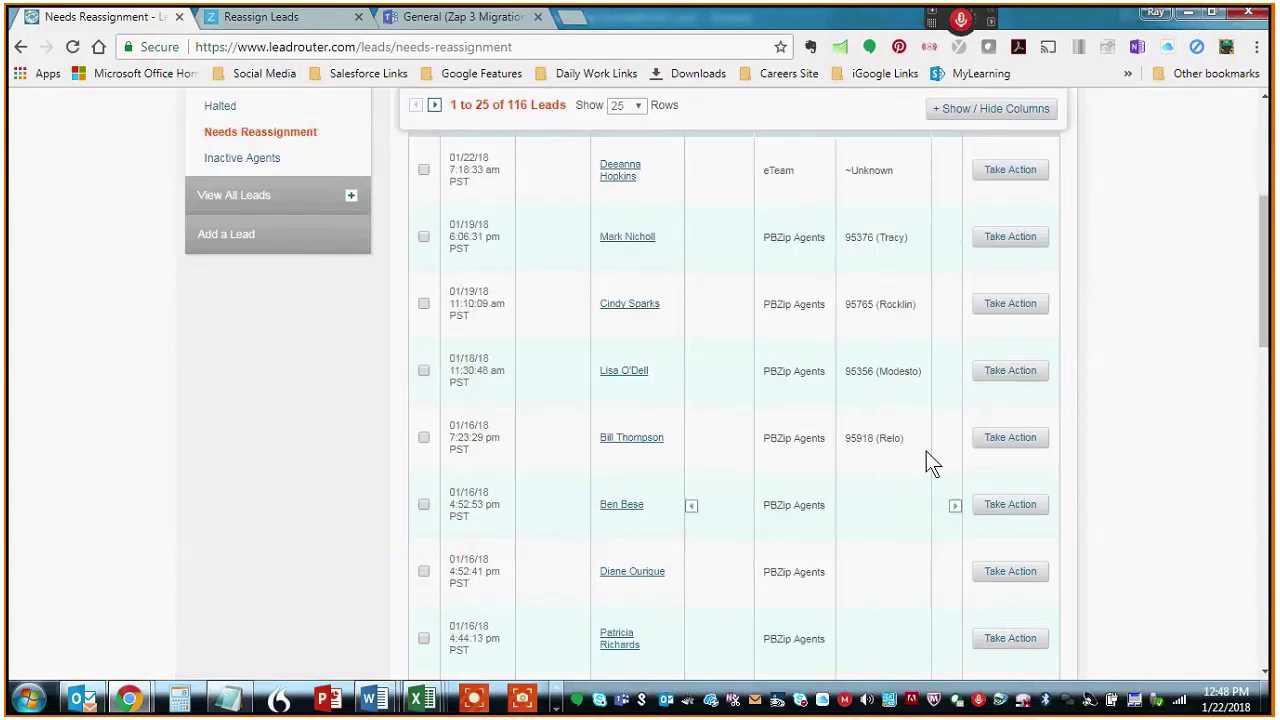
{"action": "scroll", "coordinate": [928, 463], "scroll_direction": "up", "scroll_amount": 4}
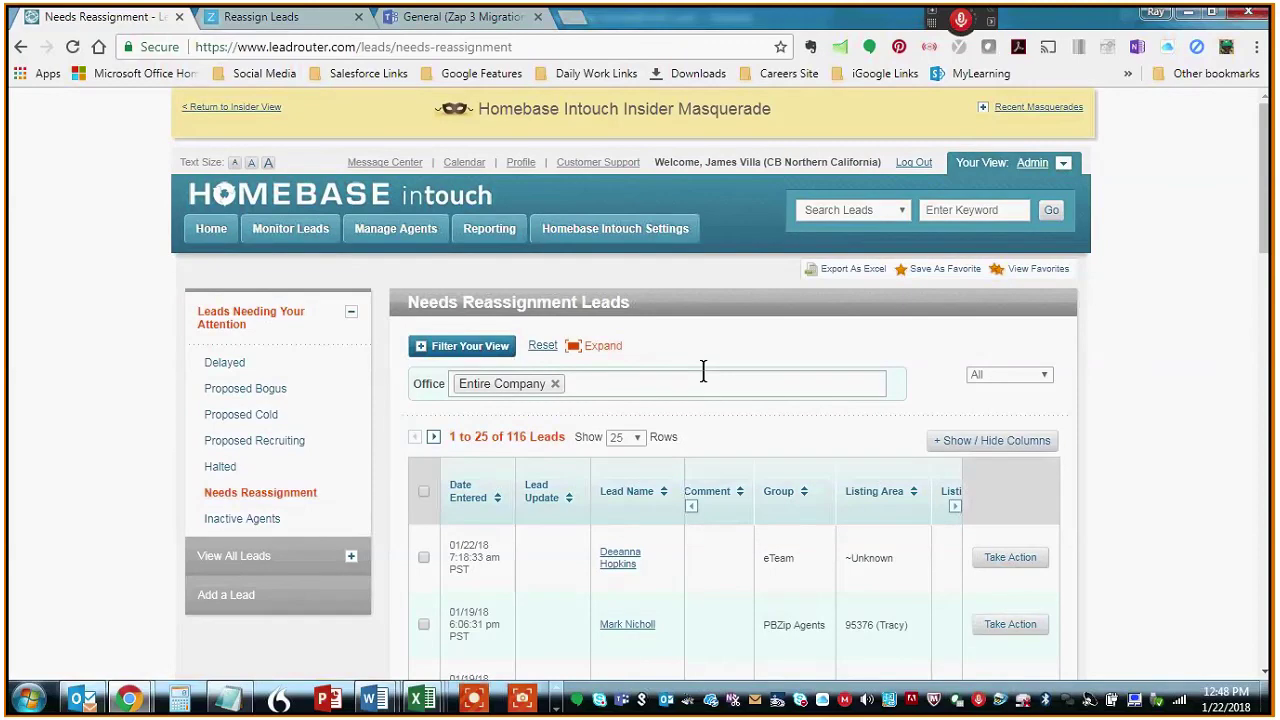
{"action": "left_click", "coordinate": [213, 235]}
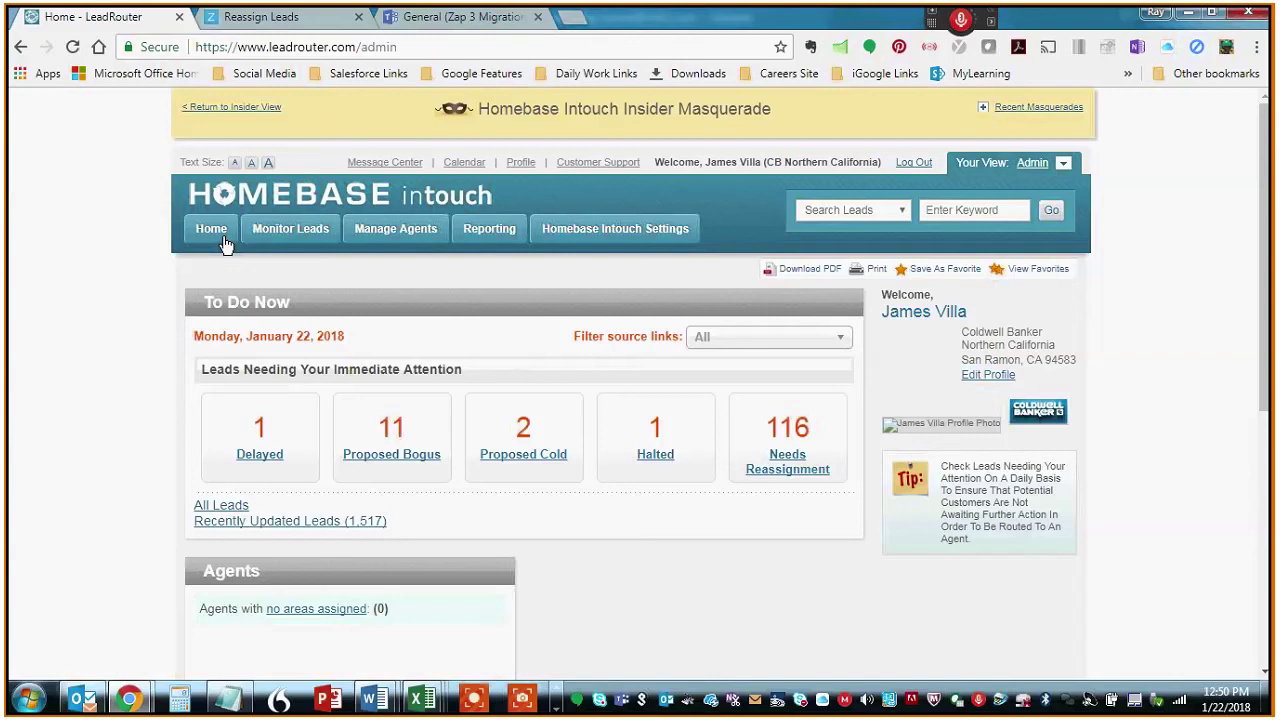
- Open User settings and filter the users list by the agent's surname
{"action": "mouse_move", "coordinate": [615, 225]}
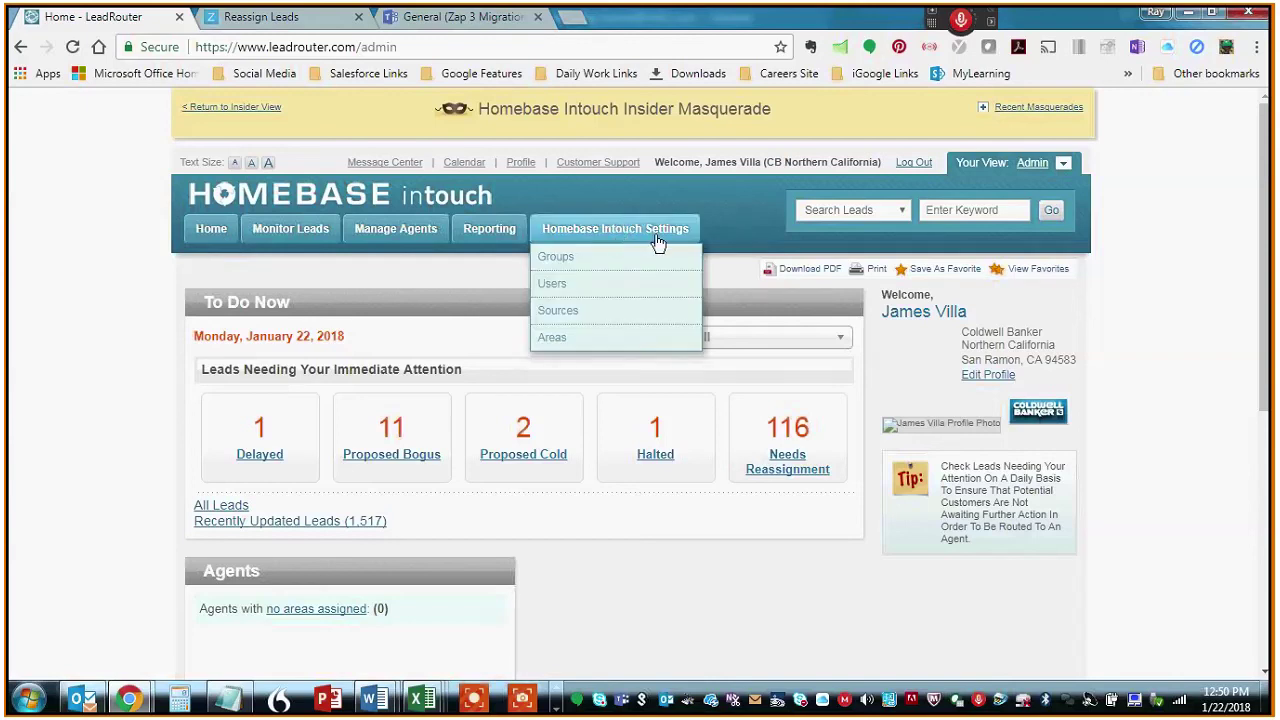
{"action": "left_click", "coordinate": [556, 288]}
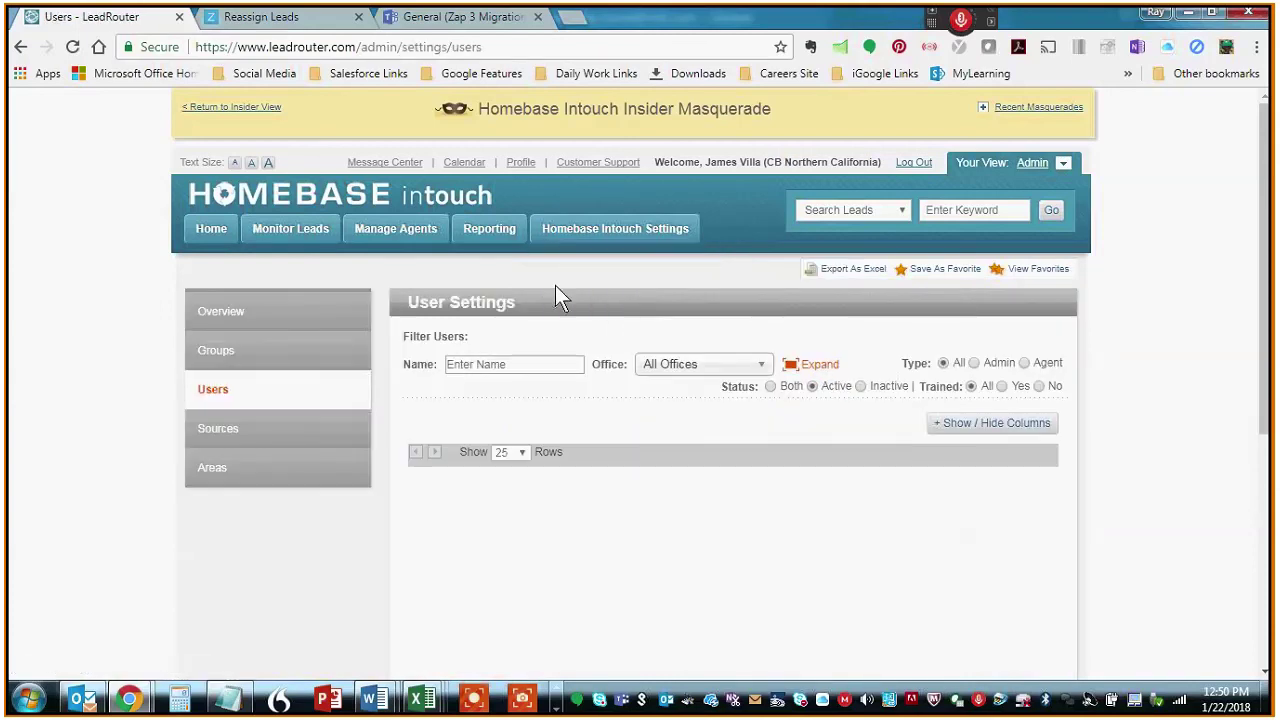
{"action": "scroll", "coordinate": [1150, 385], "scroll_direction": "down", "scroll_amount": 1}
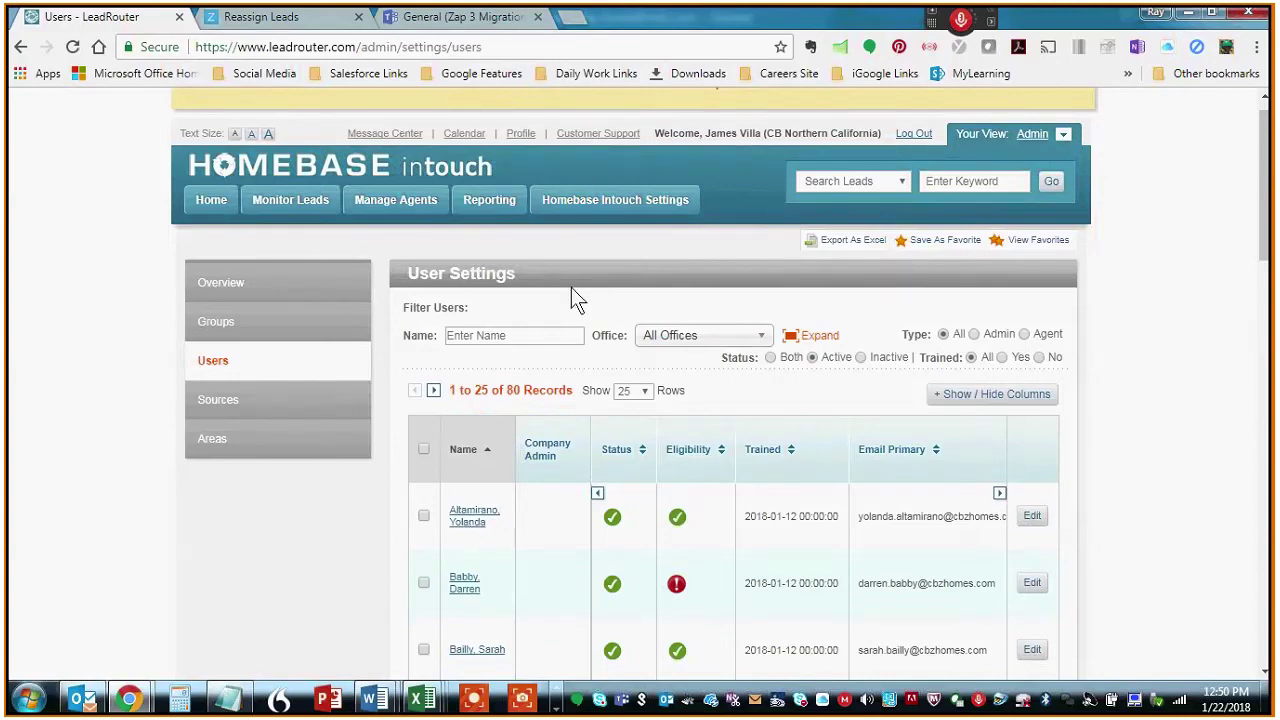
{"action": "left_click", "coordinate": [471, 336]}
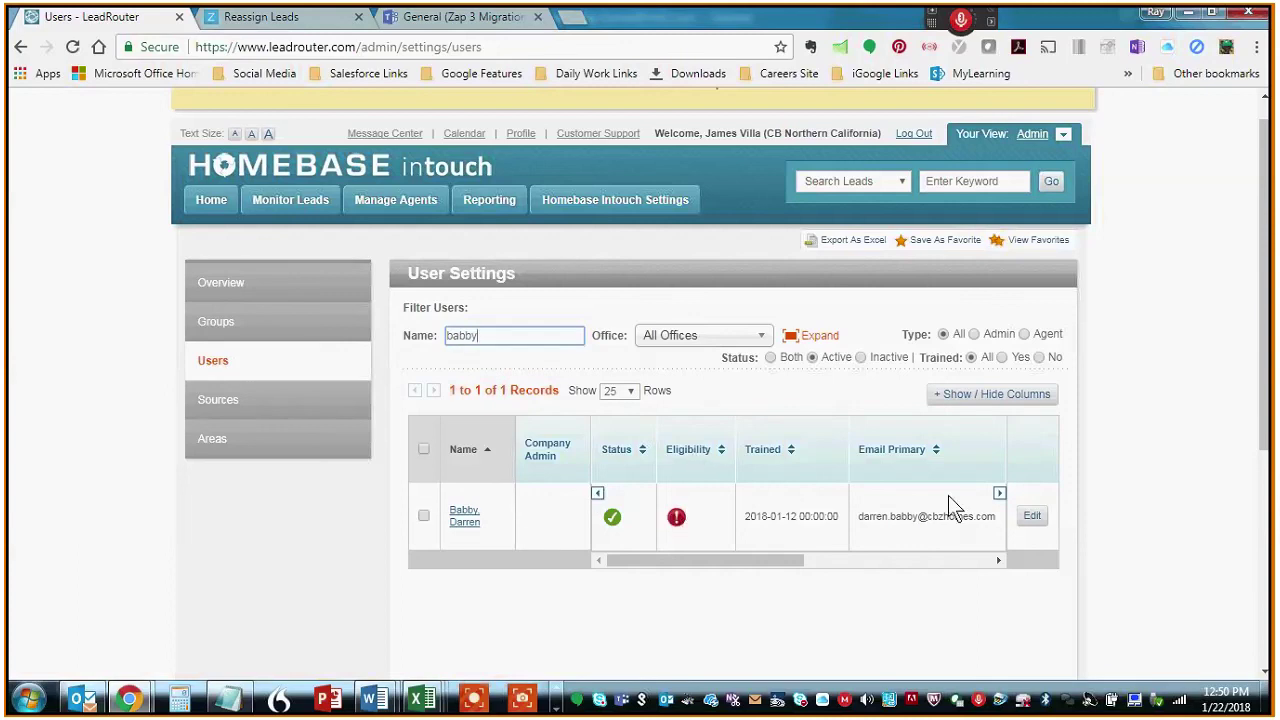
- Check the agent's PBZip Quartile columns, then open the agent's Edit Information record
{"action": "left_click", "coordinate": [999, 494]}
{"action": "left_click", "coordinate": [999, 495]}
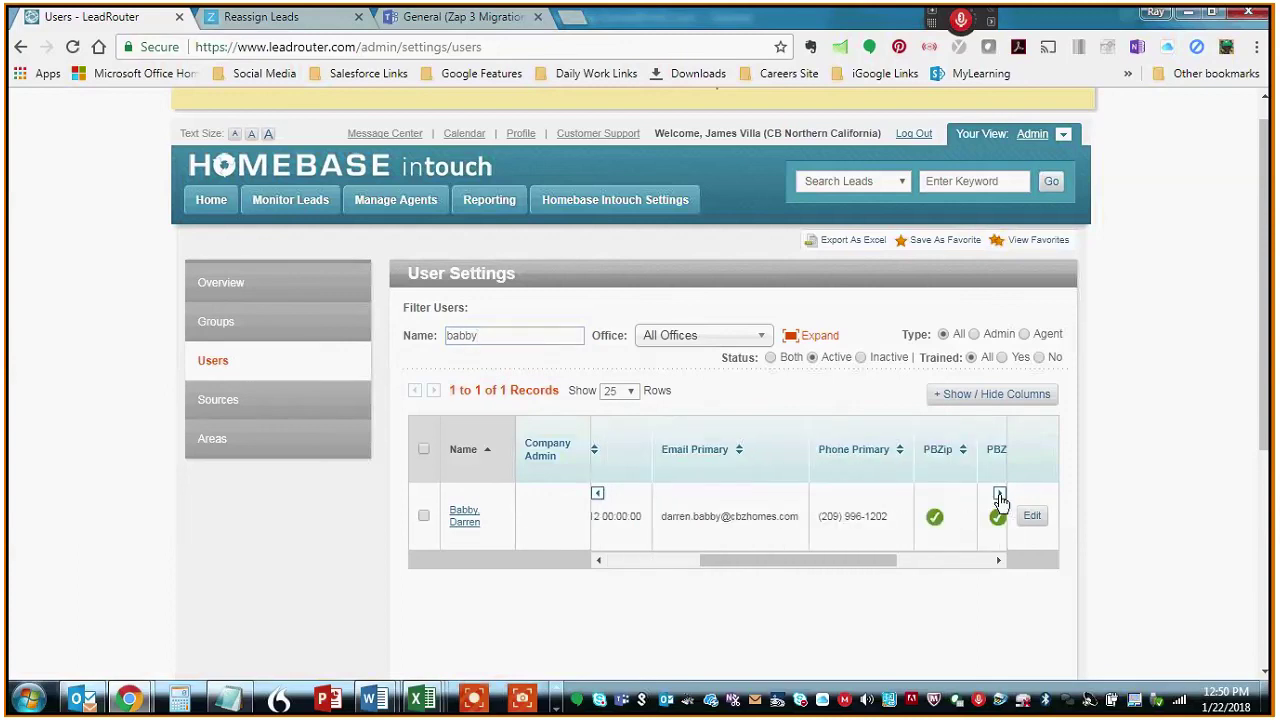
{"action": "left_click", "coordinate": [999, 495]}
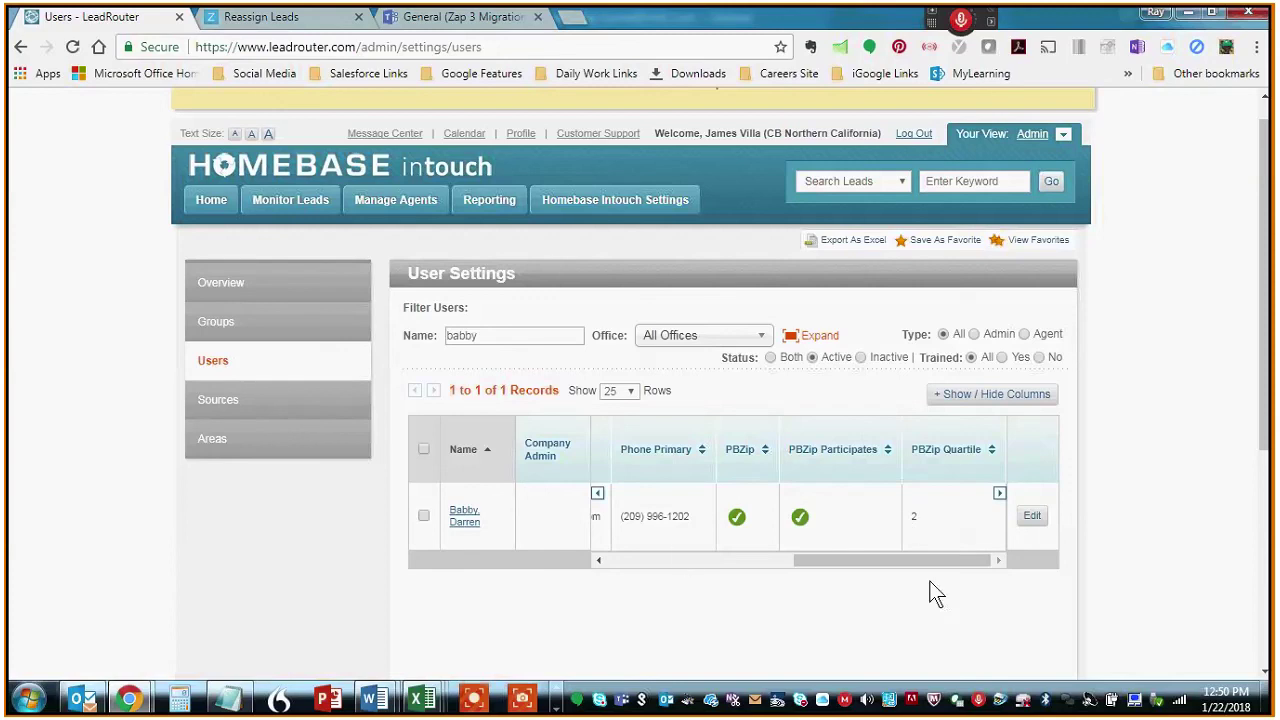
{"action": "left_click_drag", "start_coordinate": [927, 561], "coordinate": [608, 560]}
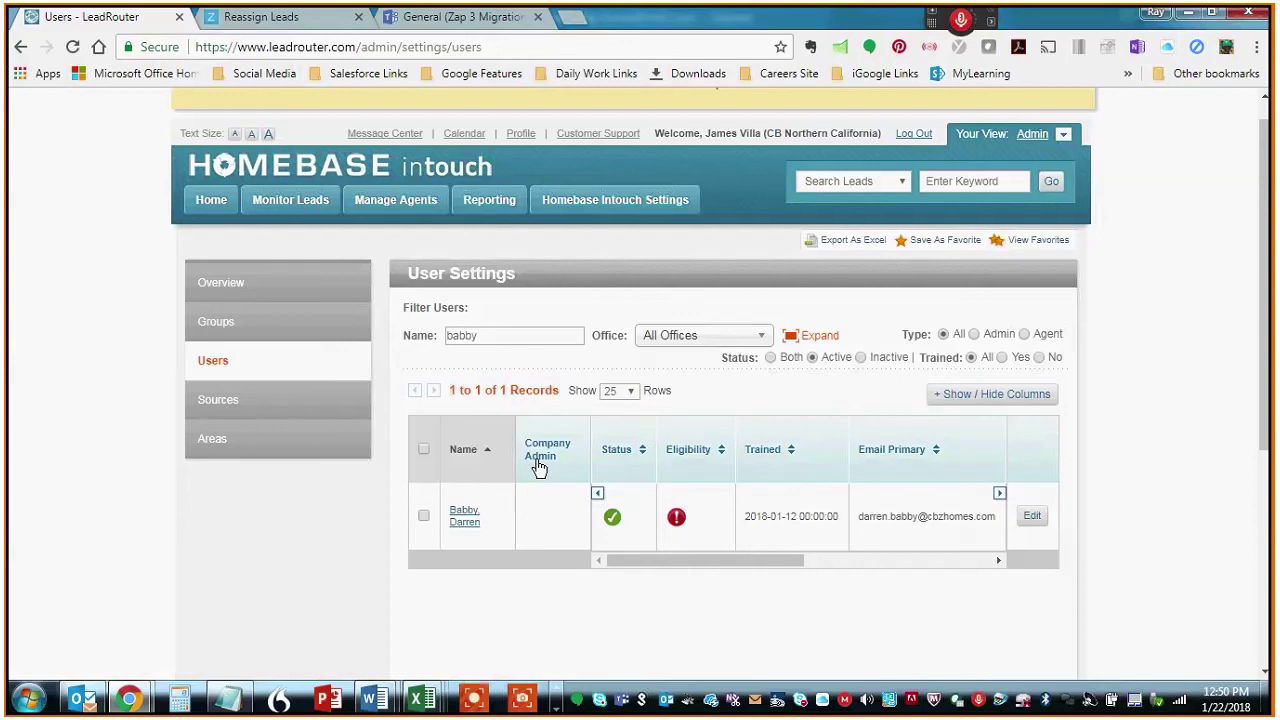
{"action": "left_click", "coordinate": [461, 524]}
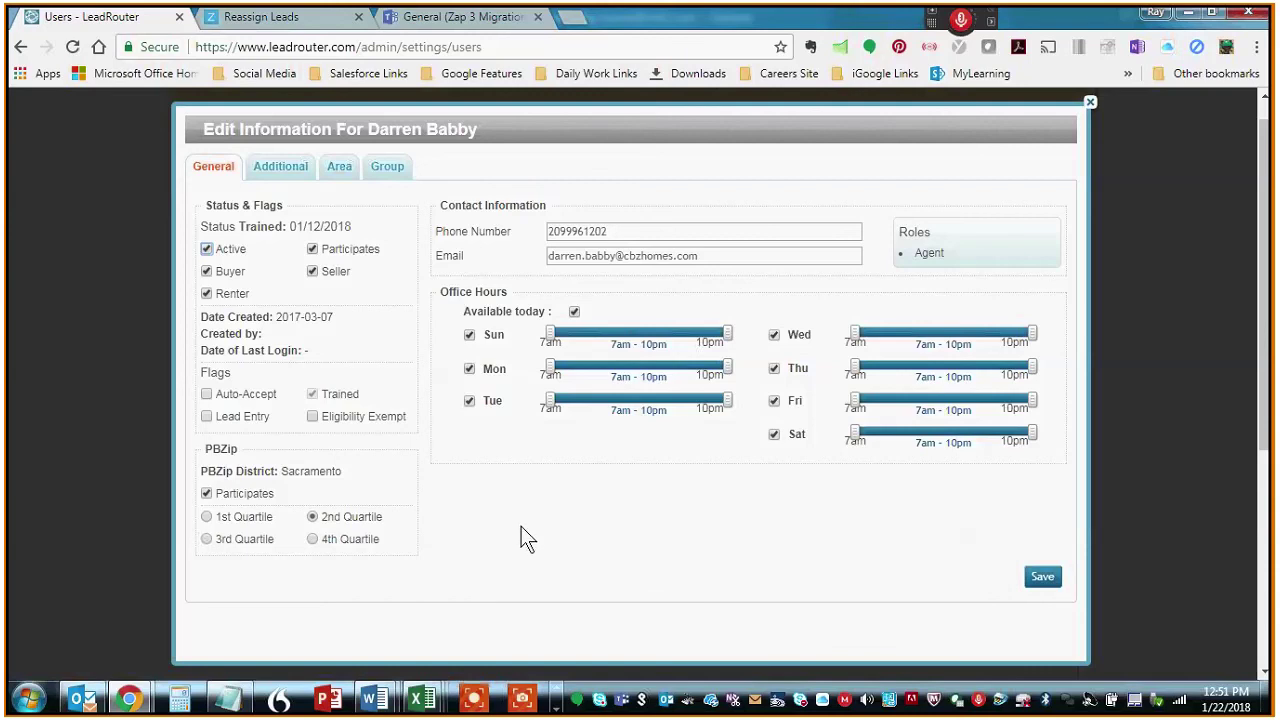
{"action": "left_click", "coordinate": [344, 170]}
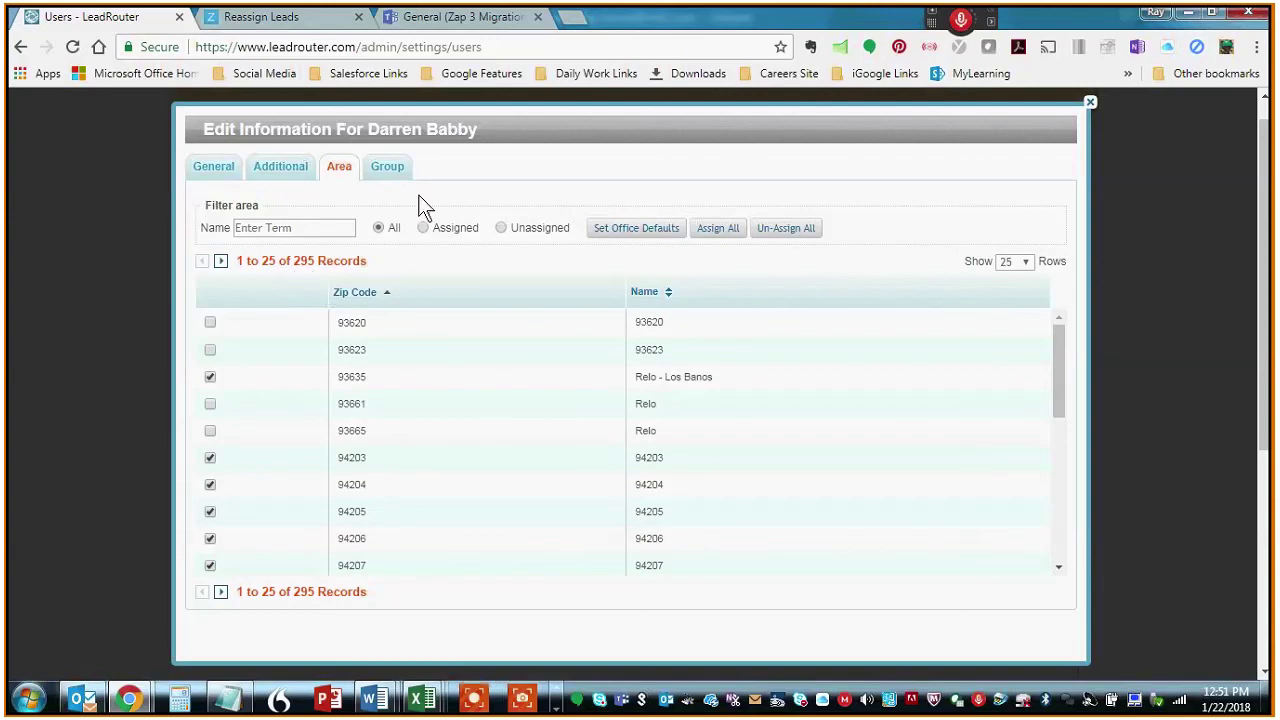
- List 100 assigned area rows named 'merced', showing zips 95340, 95341 and 95348
{"action": "left_click", "coordinate": [1027, 262]}
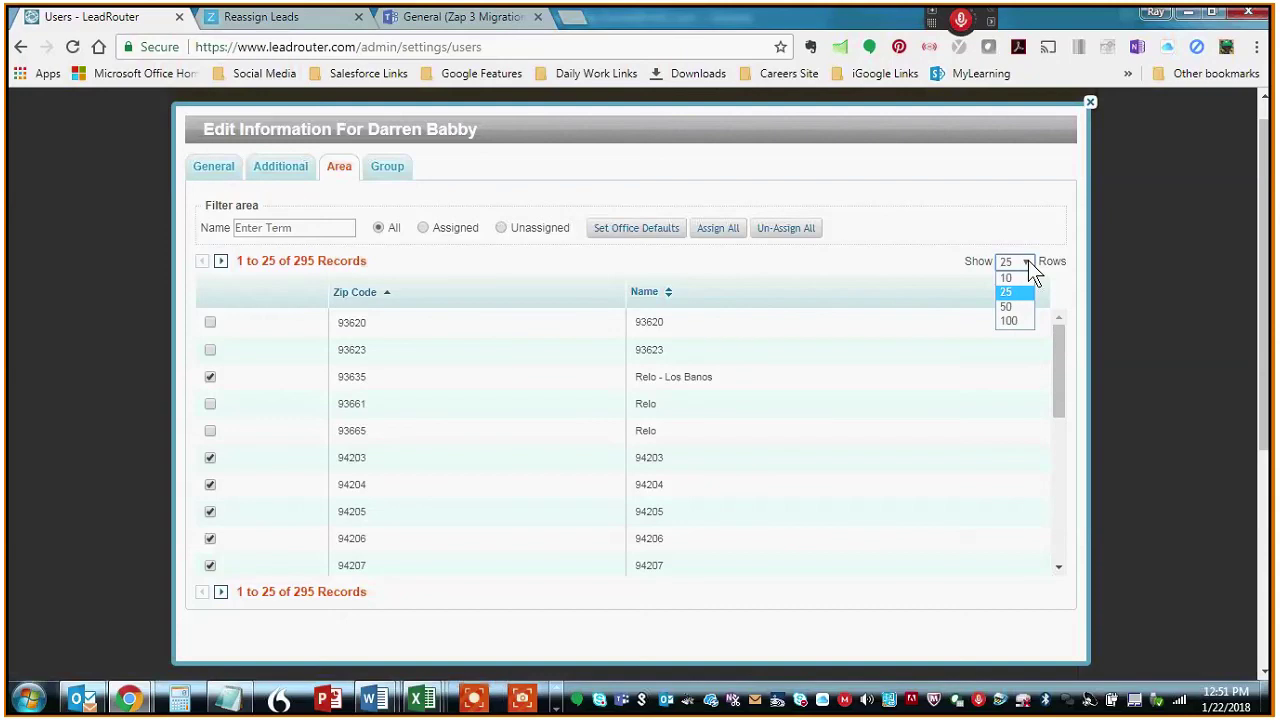
{"action": "left_click", "coordinate": [1008, 320]}
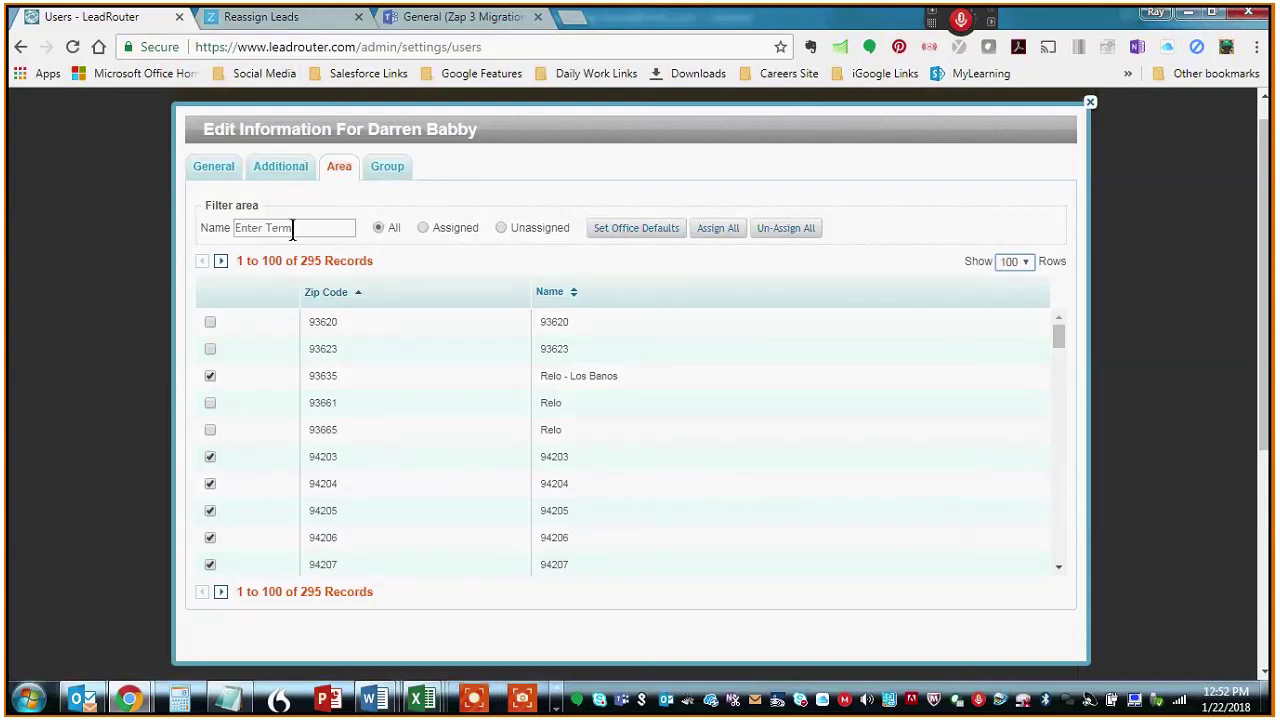
{"action": "left_click", "coordinate": [424, 228]}
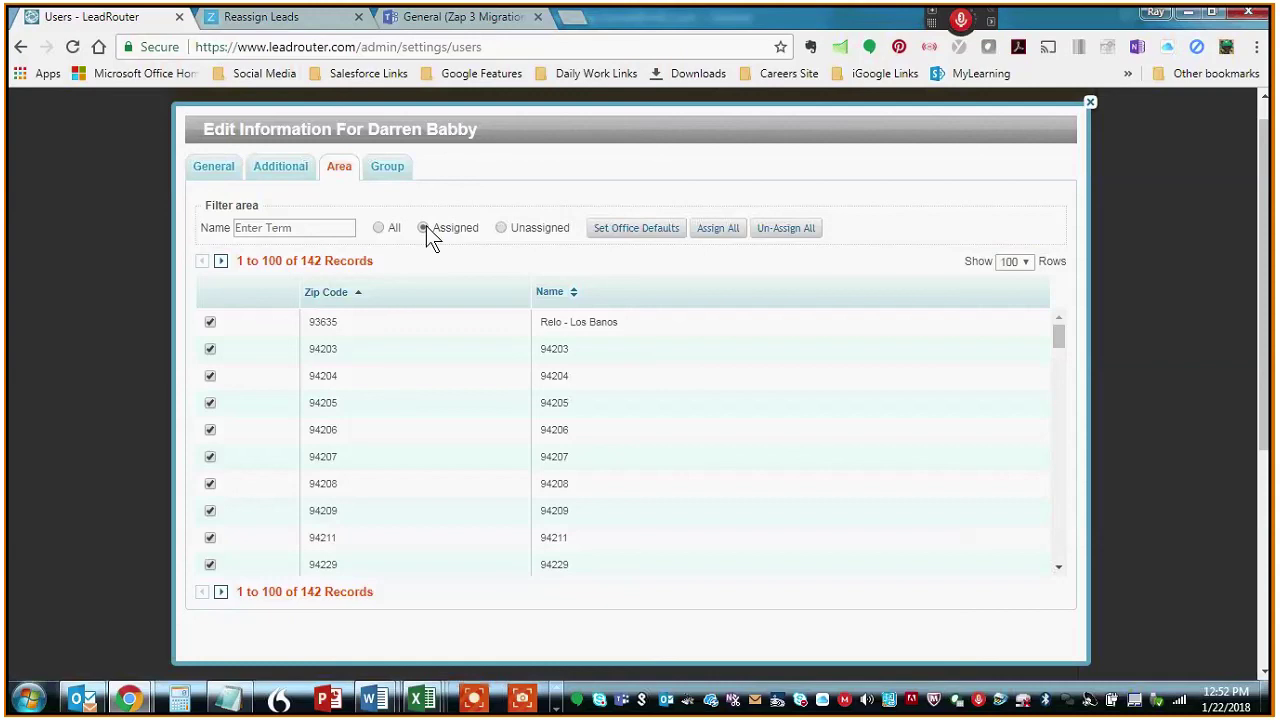
{"action": "left_click_drag", "start_coordinate": [1059, 343], "coordinate": [1092, 264]}
{"action": "left_click", "coordinate": [272, 229]}
{"action": "type", "text": "merced"}
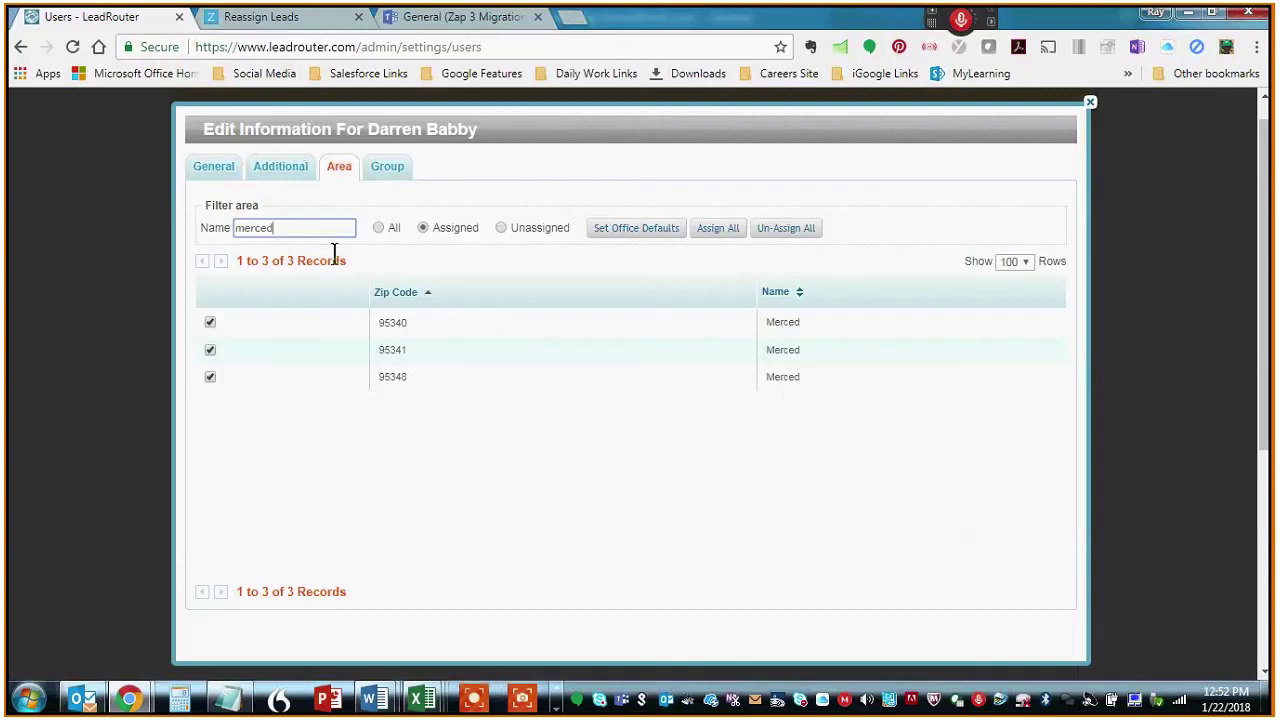
{"action": "left_click", "coordinate": [212, 166]}
{"action": "left_click", "coordinate": [339, 166]}
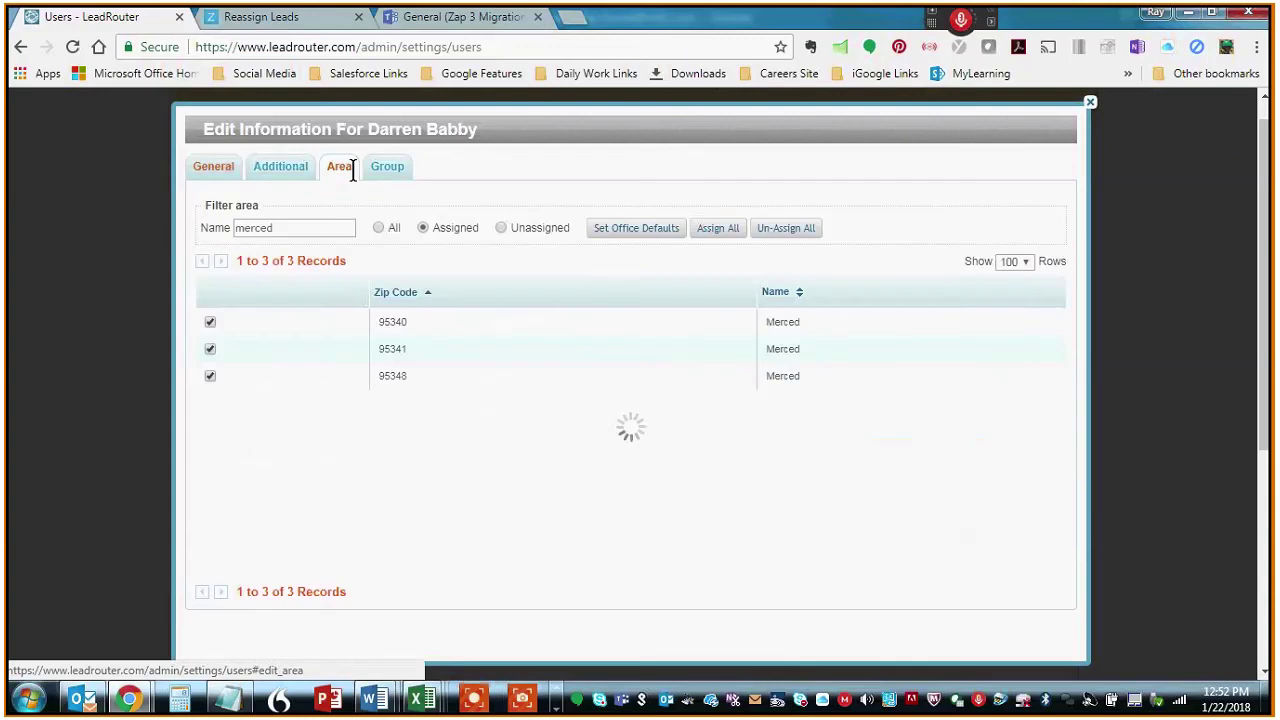
- Check the agent's Additional, Area and General tabs, then close the Edit Information dialog
{"action": "left_click", "coordinate": [259, 170]}
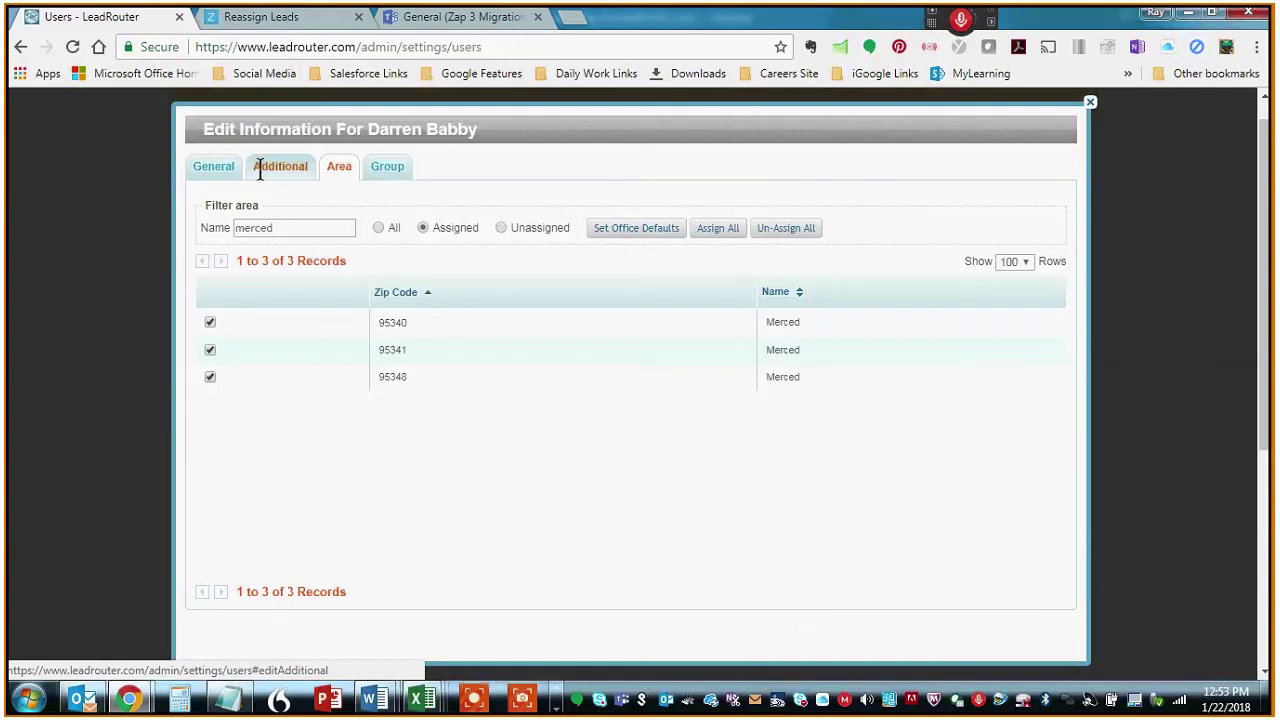
{"action": "left_click", "coordinate": [262, 167]}
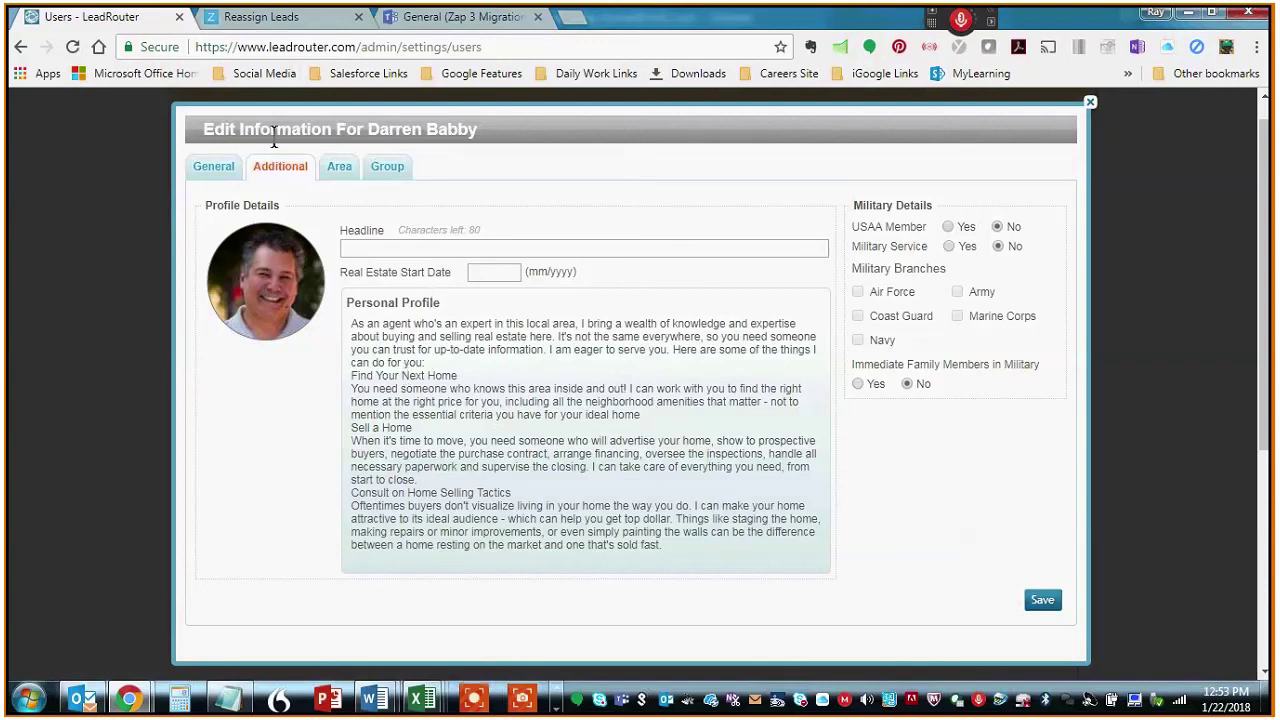
{"action": "left_click", "coordinate": [348, 170]}
{"action": "left_click", "coordinate": [207, 168]}
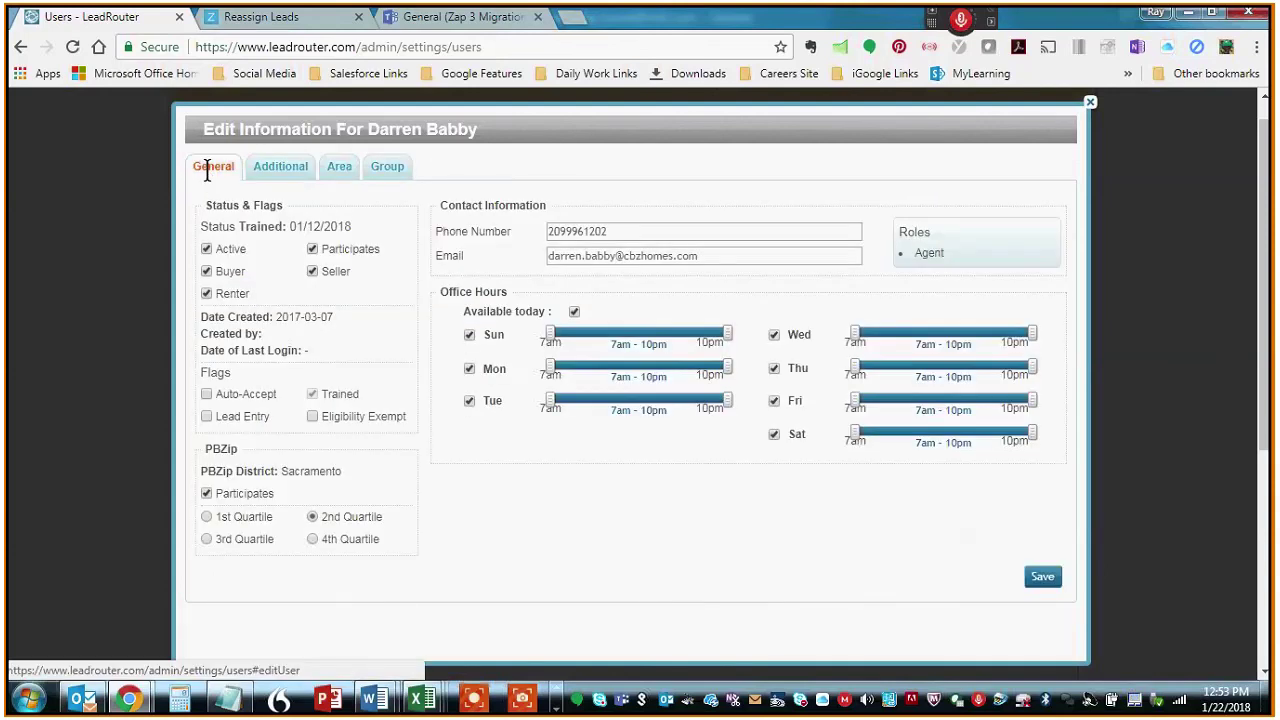
{"action": "left_click", "coordinate": [1090, 102]}
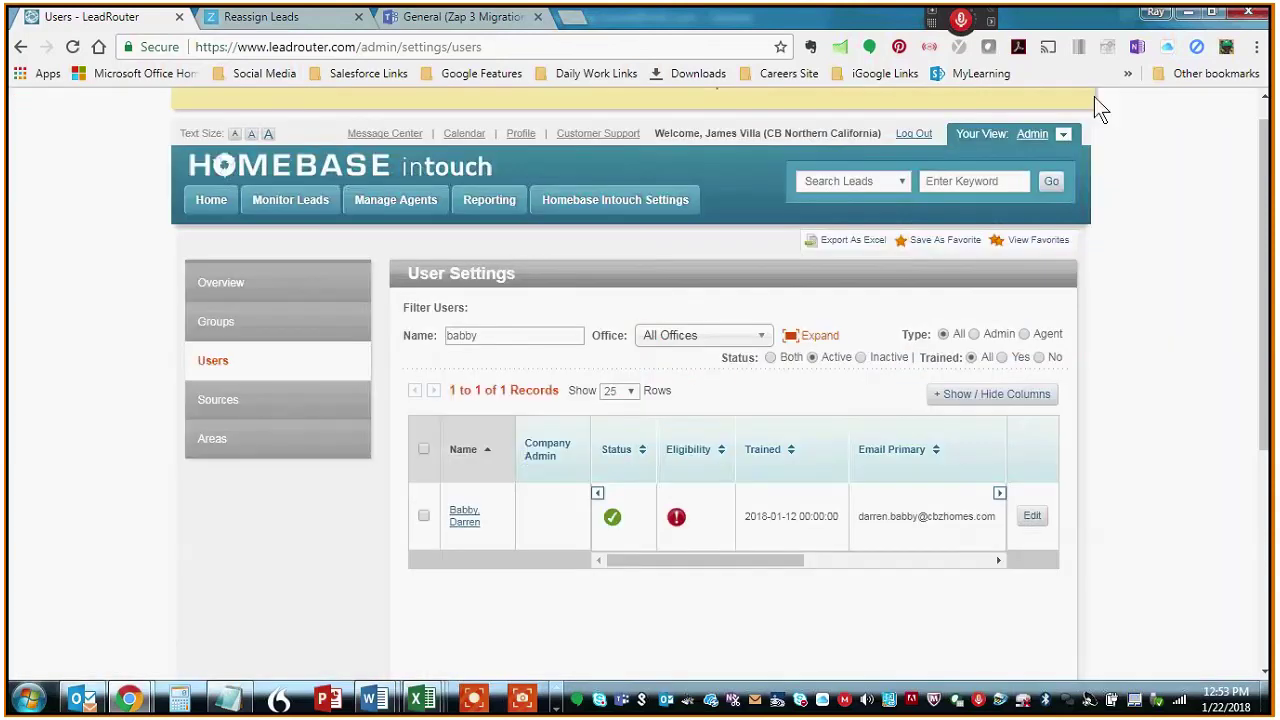
{"action": "mouse_move", "coordinate": [651, 206]}
{"action": "left_click", "coordinate": [545, 254]}
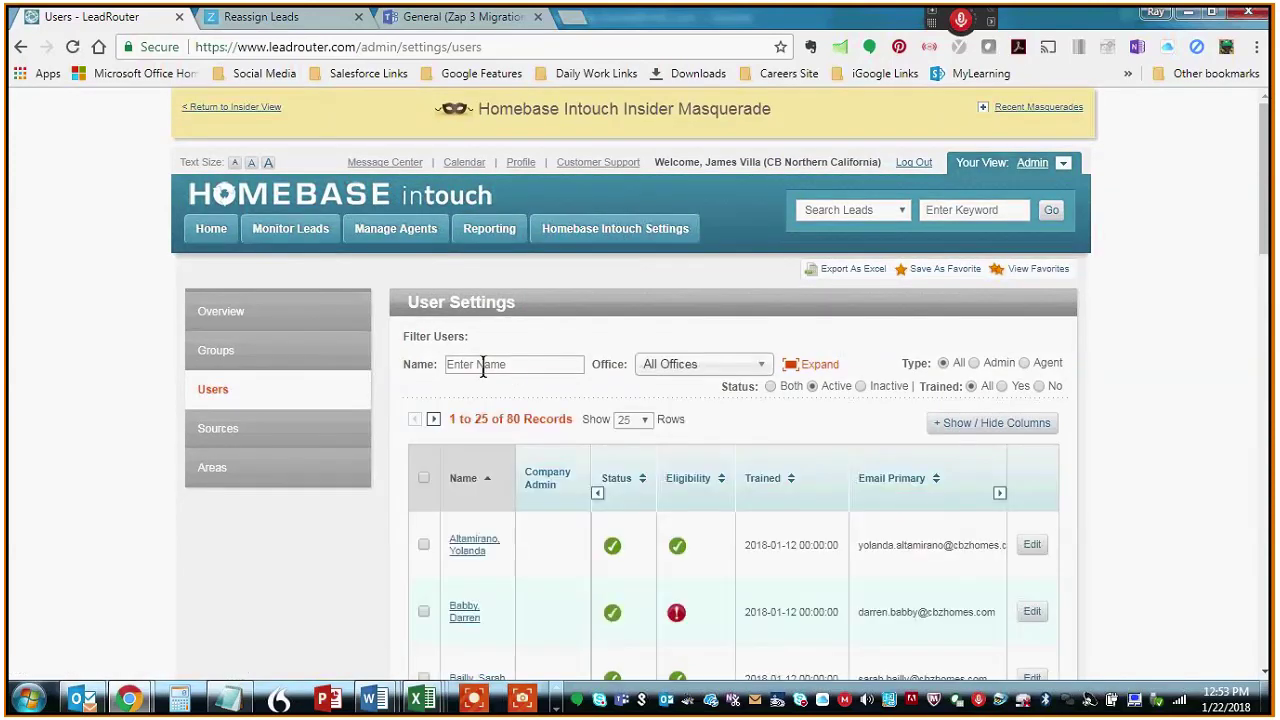
{"action": "scroll", "coordinate": [840, 612], "scroll_direction": "down", "scroll_amount": 2}
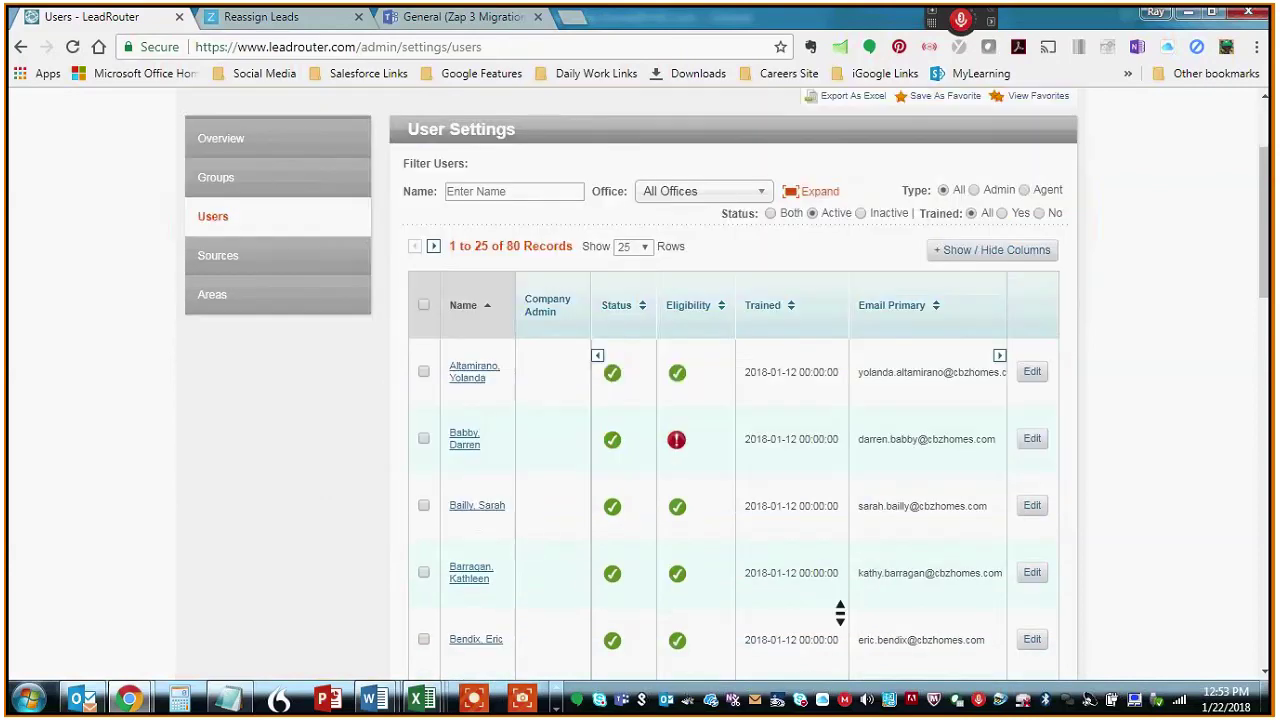
{"action": "scroll", "coordinate": [840, 612], "scroll_direction": "down", "scroll_amount": 10}
{"action": "scroll", "coordinate": [840, 612], "scroll_direction": "up", "scroll_amount": 1}
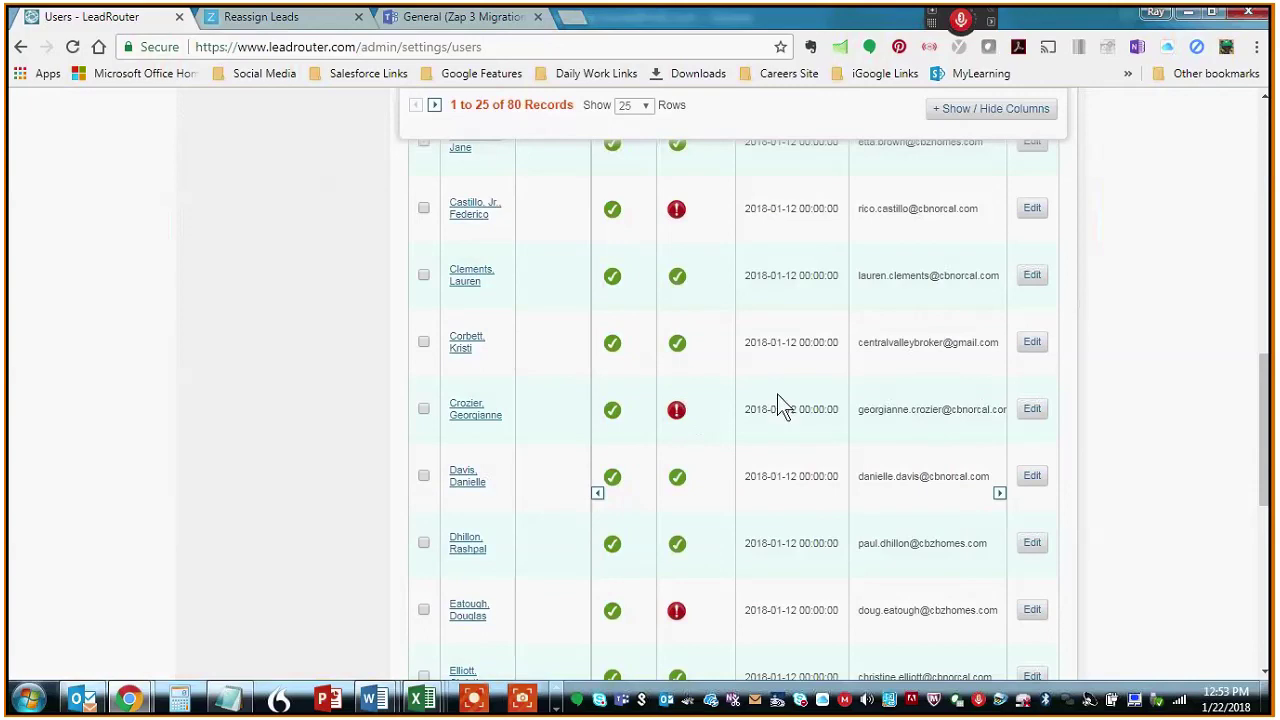
{"action": "scroll", "coordinate": [781, 409], "scroll_direction": "up", "scroll_amount": 8}
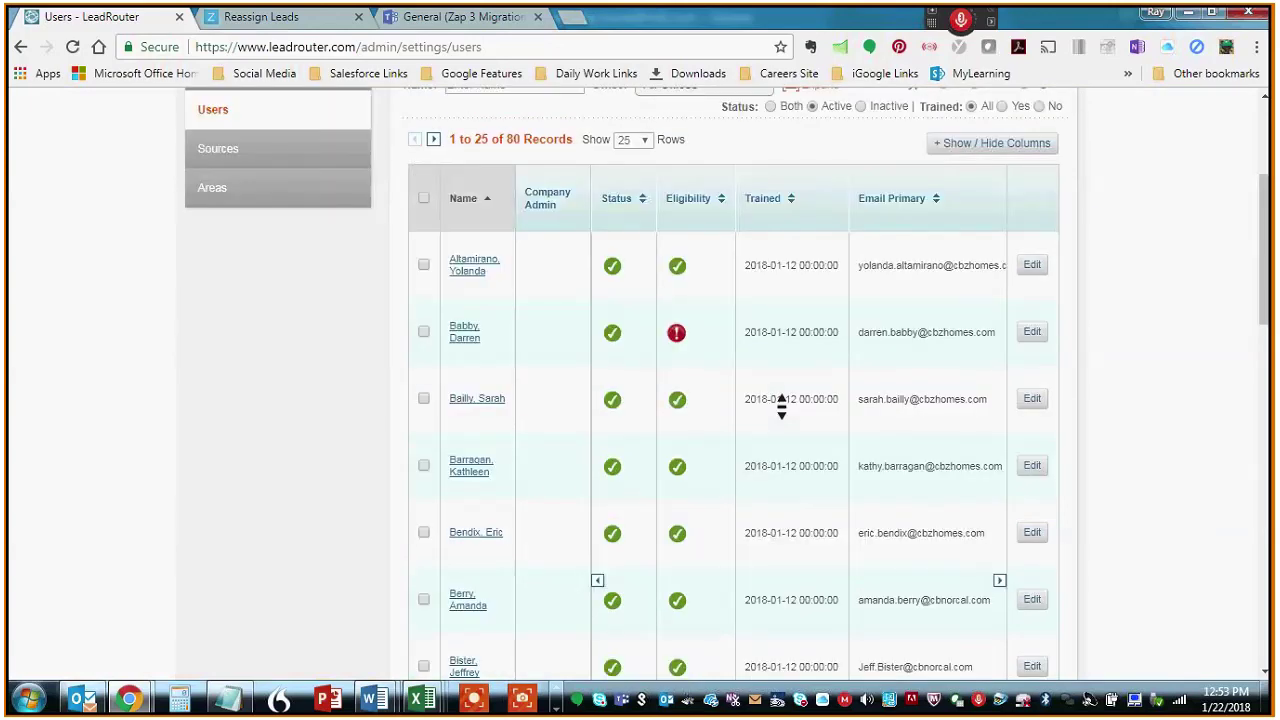
{"action": "scroll", "coordinate": [781, 405], "scroll_direction": "up", "scroll_amount": 1}
{"action": "scroll", "coordinate": [866, 449], "scroll_direction": "right", "scroll_amount": 3}
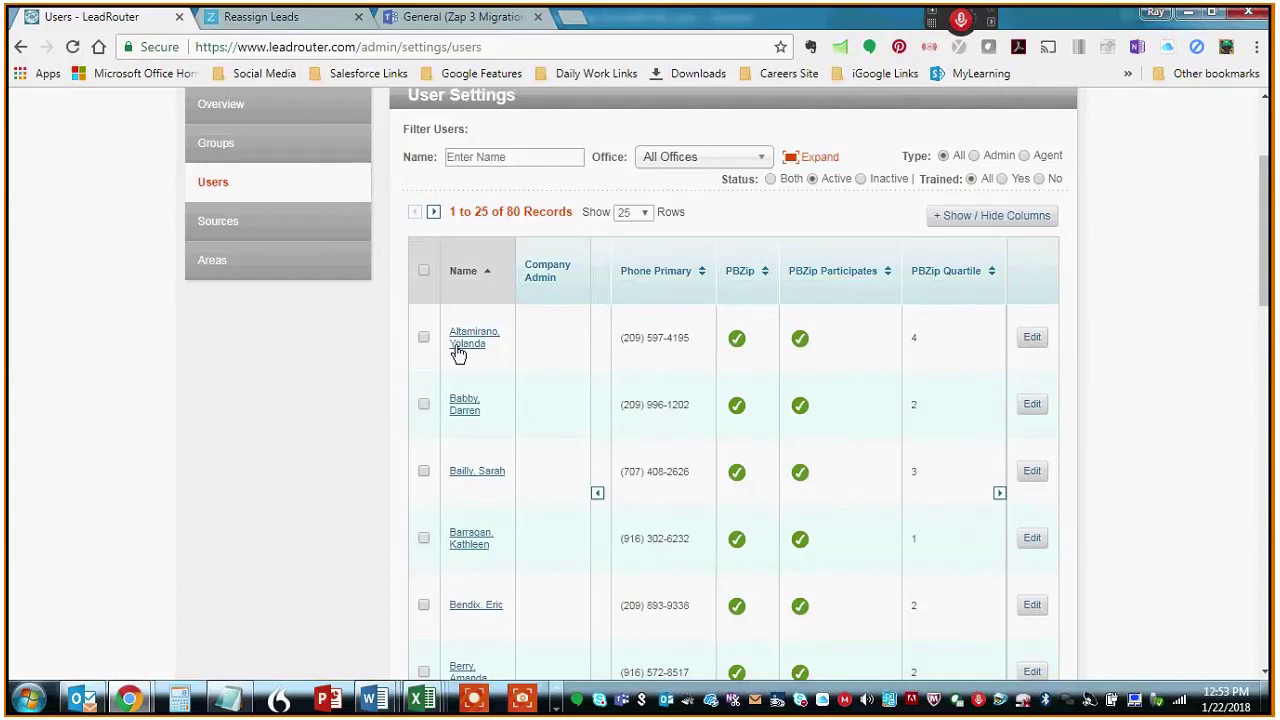
{"action": "scroll", "coordinate": [925, 354], "scroll_direction": "down", "scroll_amount": 1}
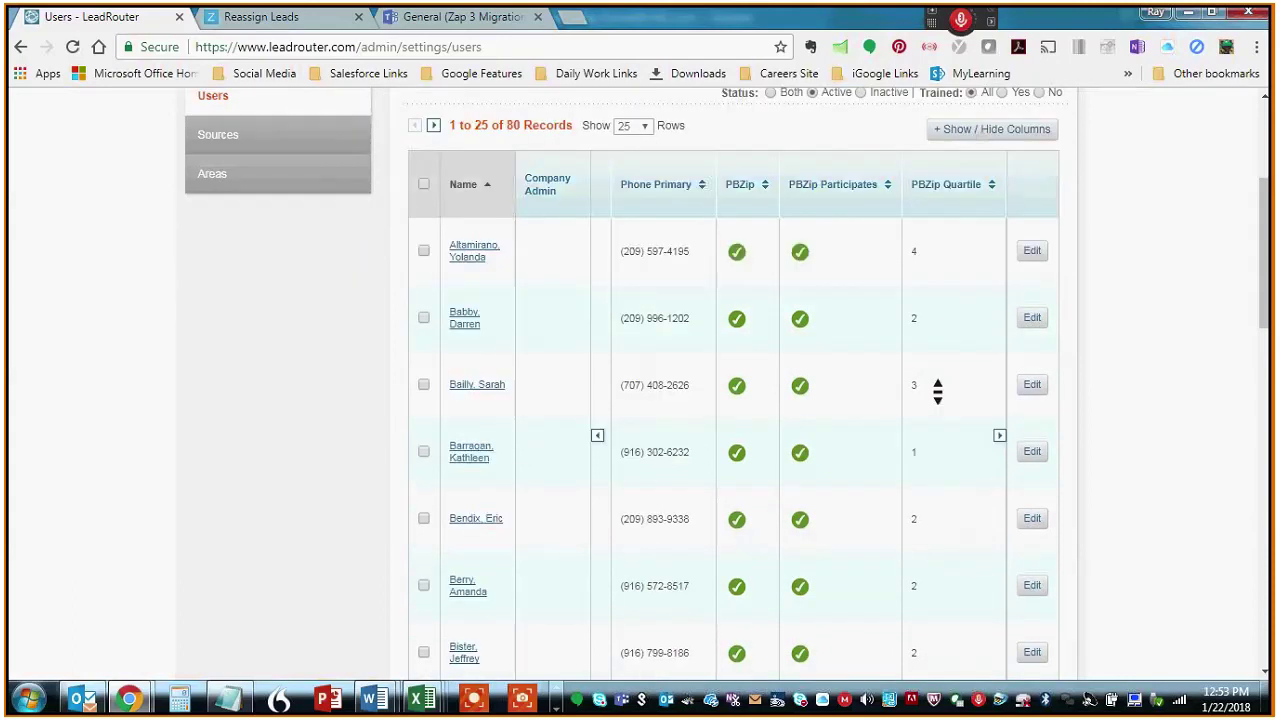
{"action": "scroll", "coordinate": [937, 392], "scroll_direction": "down", "scroll_amount": 2}
{"action": "scroll", "coordinate": [937, 392], "scroll_direction": "up", "scroll_amount": 5}
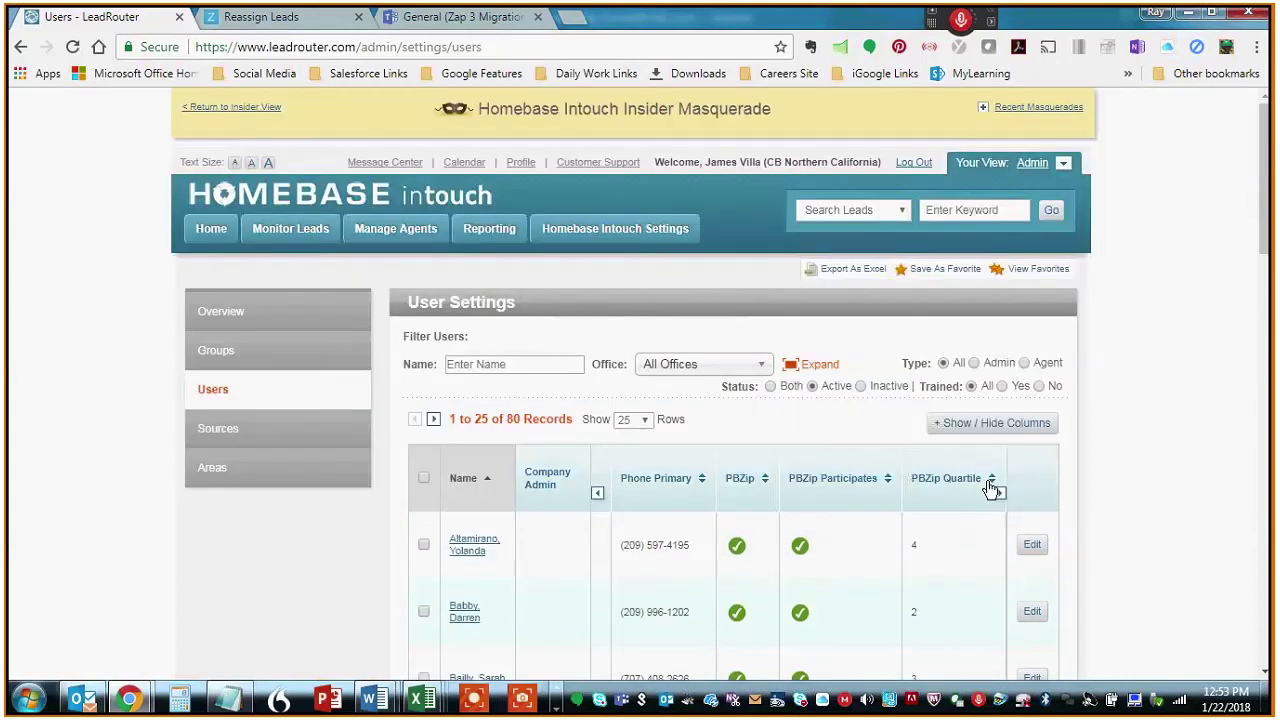
{"action": "left_click", "coordinate": [990, 478]}
{"action": "scroll", "coordinate": [1169, 455], "scroll_direction": "down", "scroll_amount": 1}
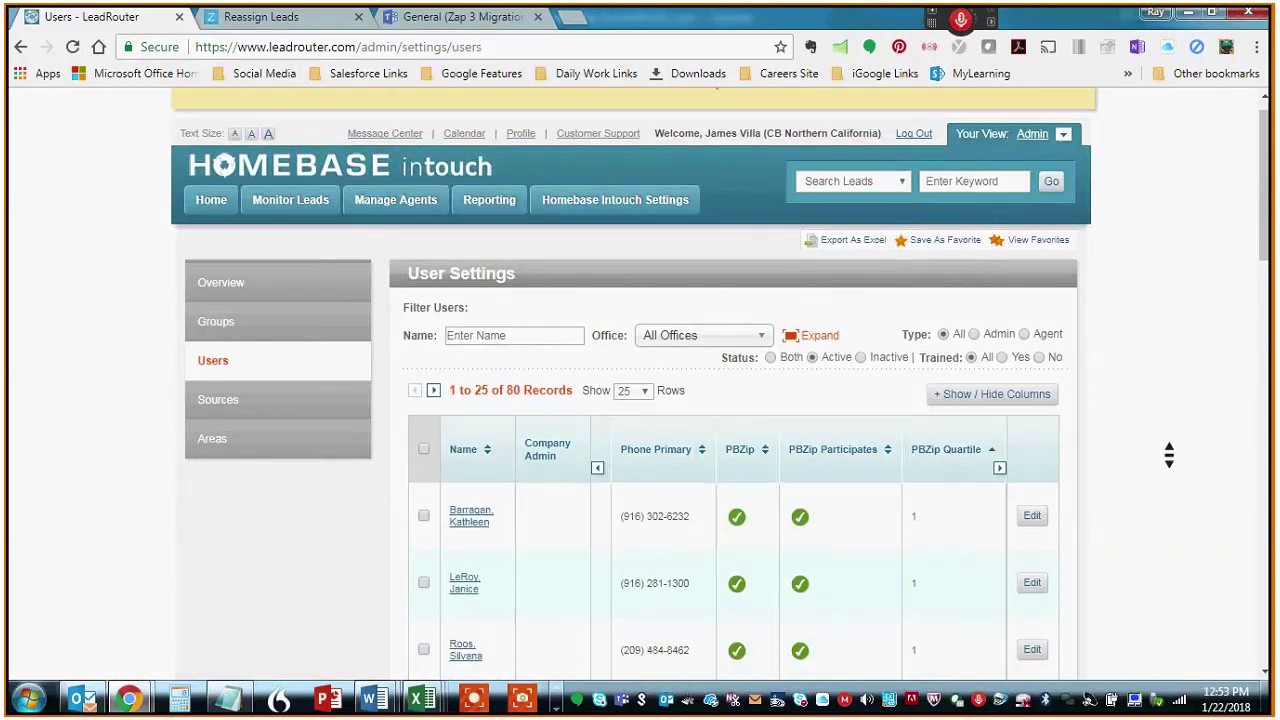
{"action": "scroll", "coordinate": [1169, 455], "scroll_direction": "down", "scroll_amount": 1}
{"action": "scroll", "coordinate": [1169, 455], "scroll_direction": "down", "scroll_amount": 1}
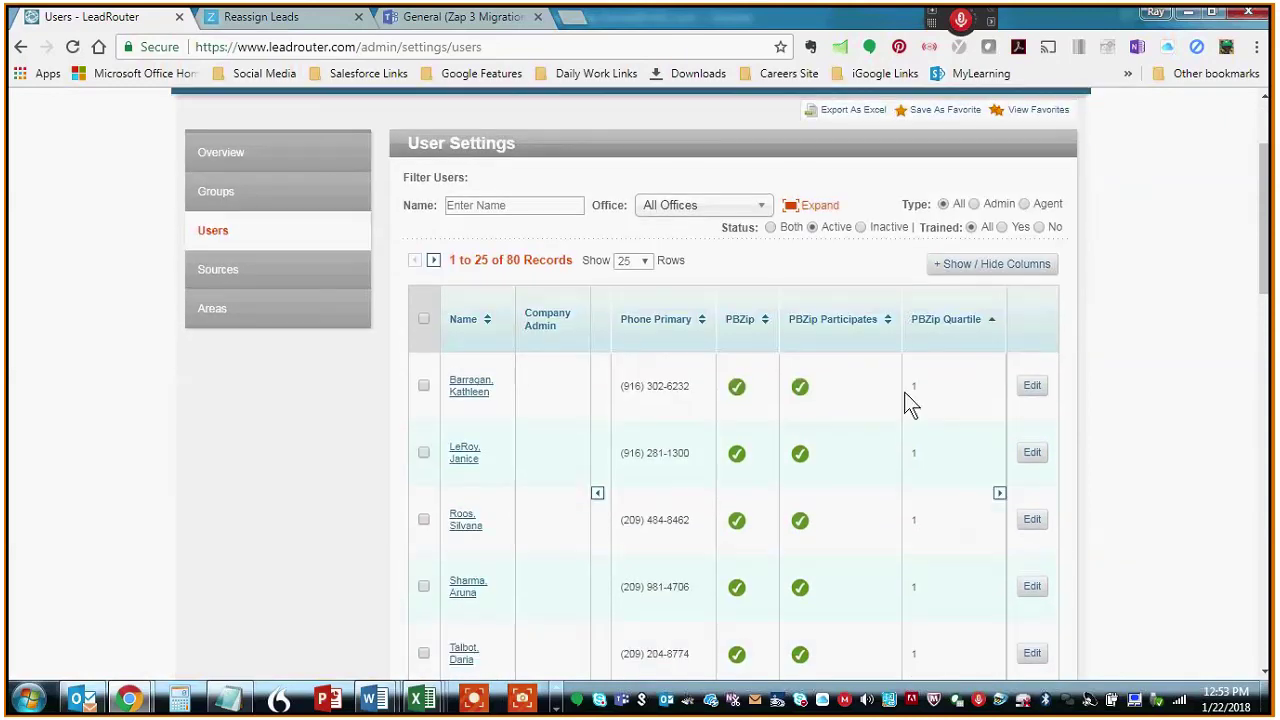
{"action": "scroll", "coordinate": [910, 400], "scroll_direction": "down", "scroll_amount": 6}
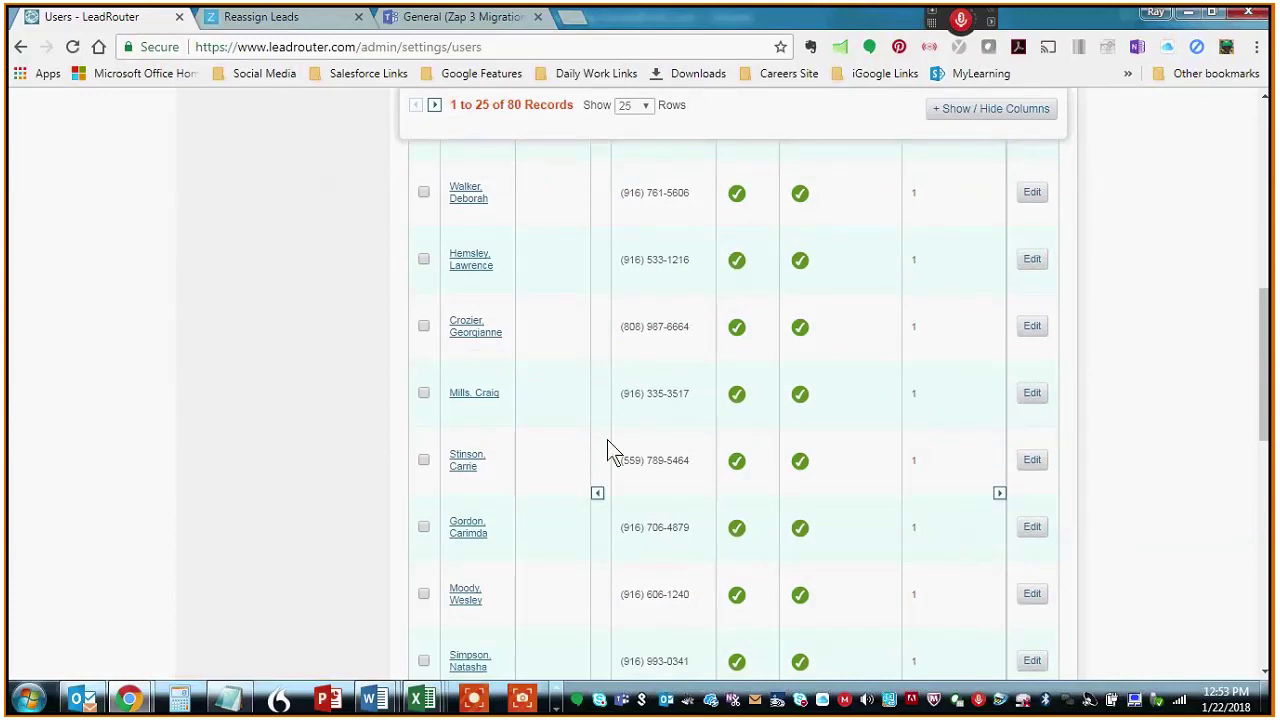
{"action": "middle_click", "coordinate": [946, 534]}
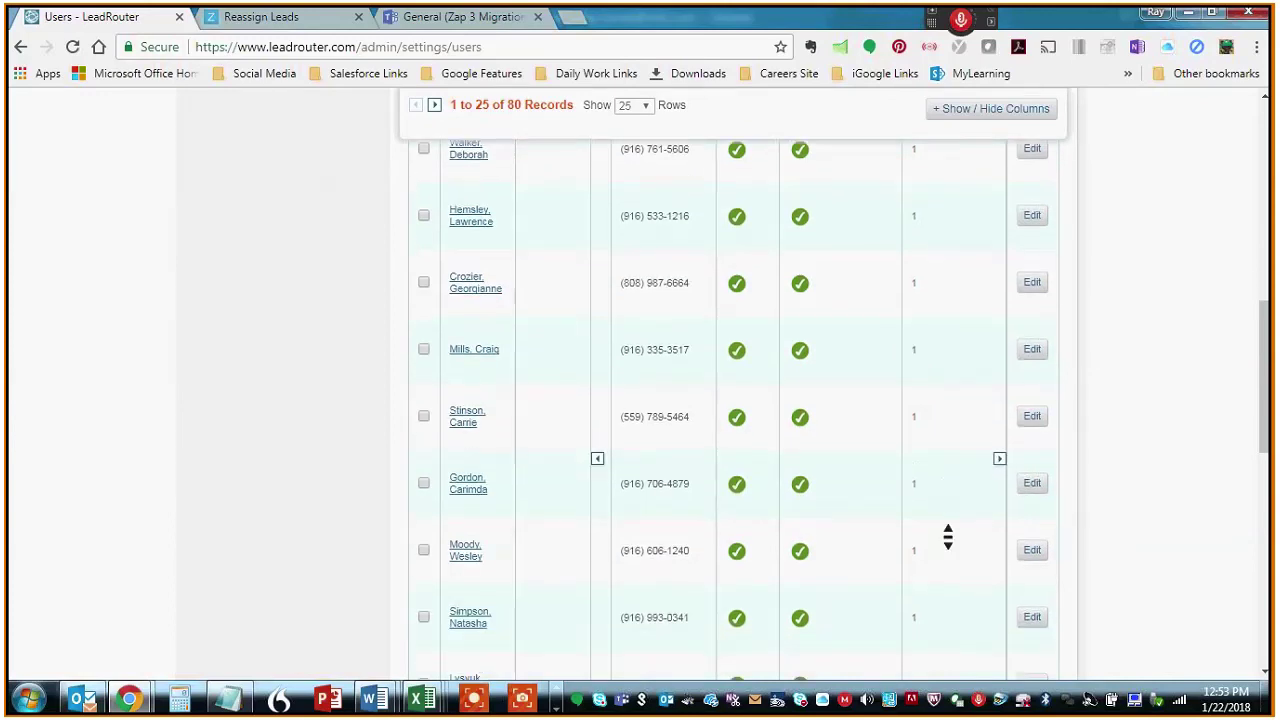
{"action": "scroll", "coordinate": [946, 534], "scroll_direction": "up", "scroll_amount": 9}
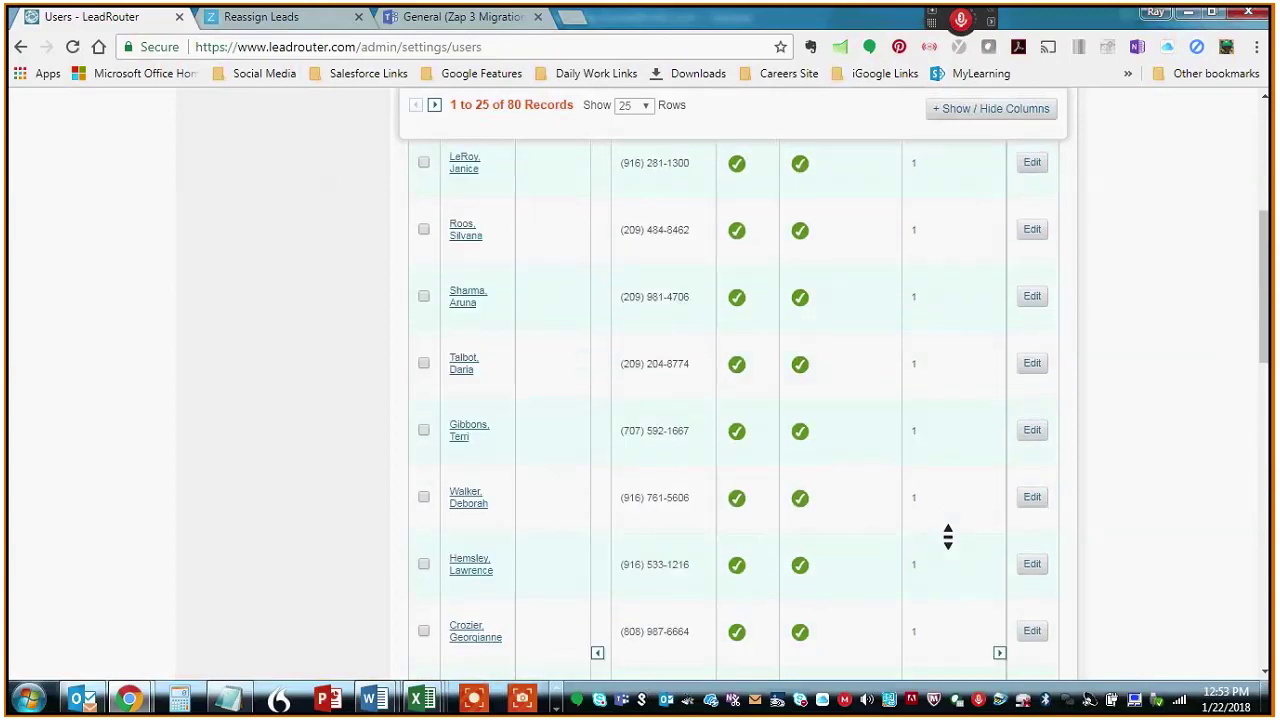
{"action": "scroll", "coordinate": [981, 467], "scroll_direction": "up", "scroll_amount": 2}
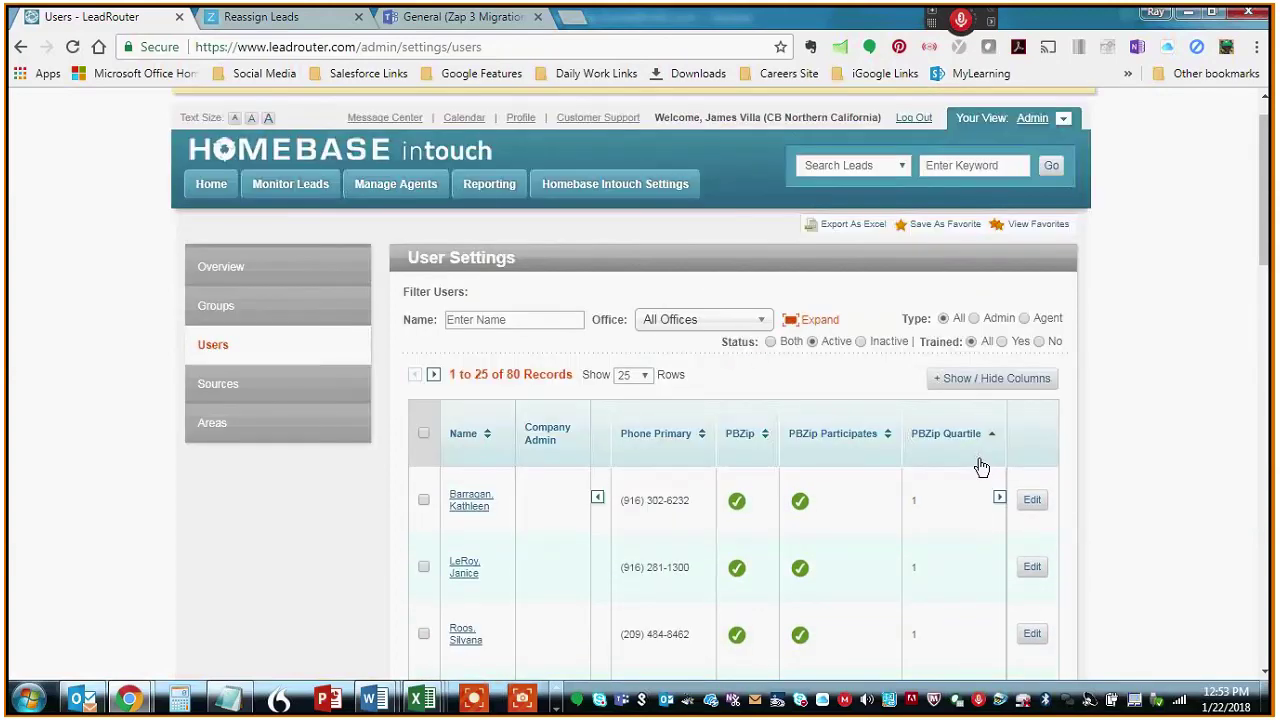
{"action": "left_click", "coordinate": [993, 442]}
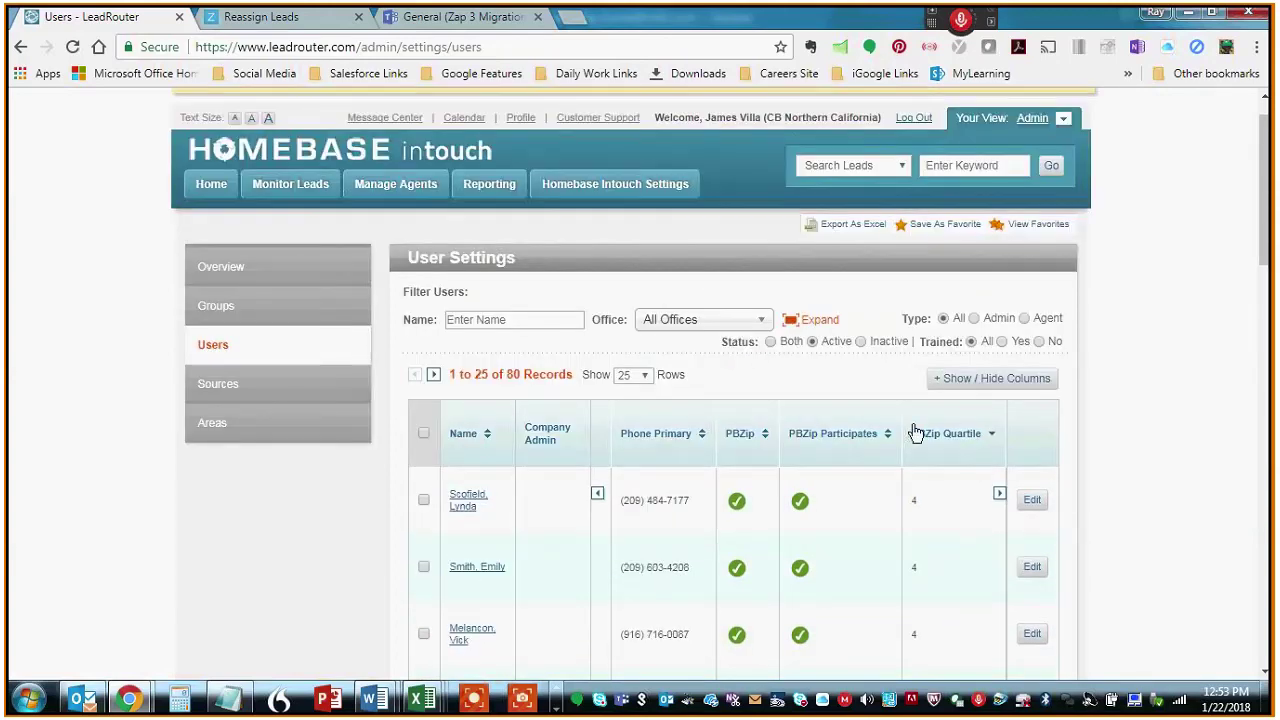
{"action": "middle_click", "coordinate": [1116, 477]}
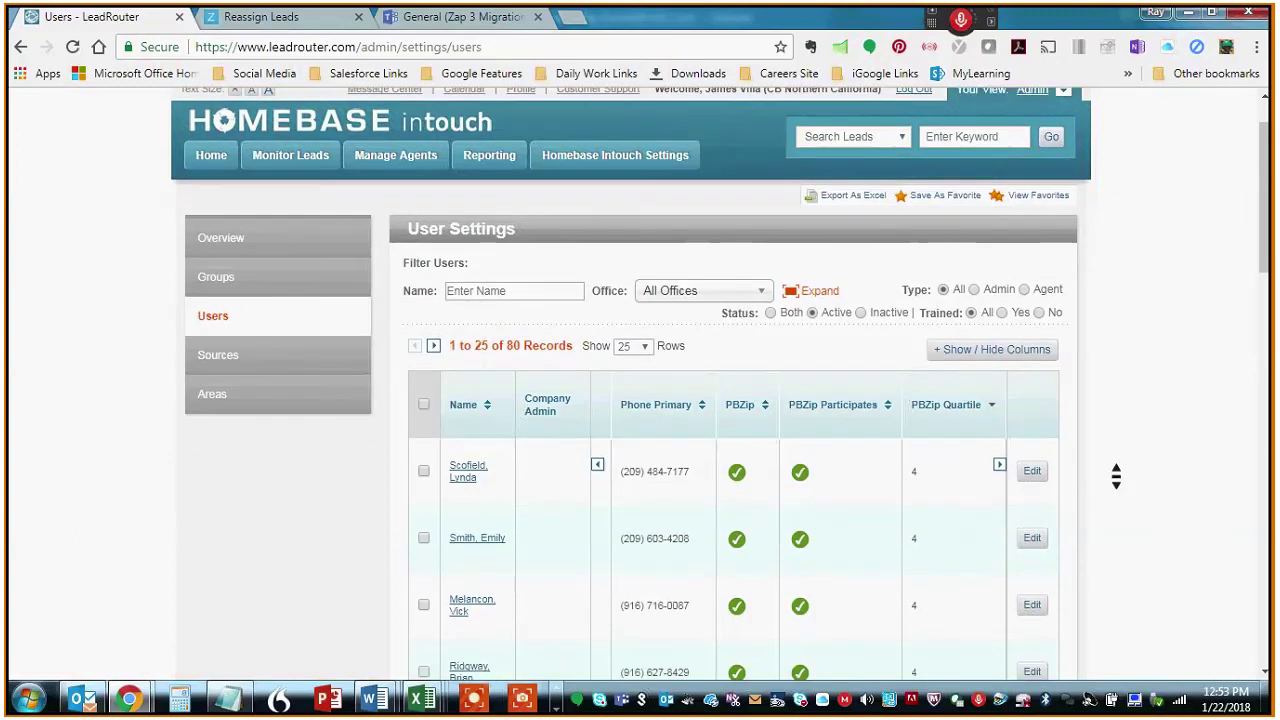
{"action": "scroll", "coordinate": [1116, 477], "scroll_direction": "down", "scroll_amount": 2}
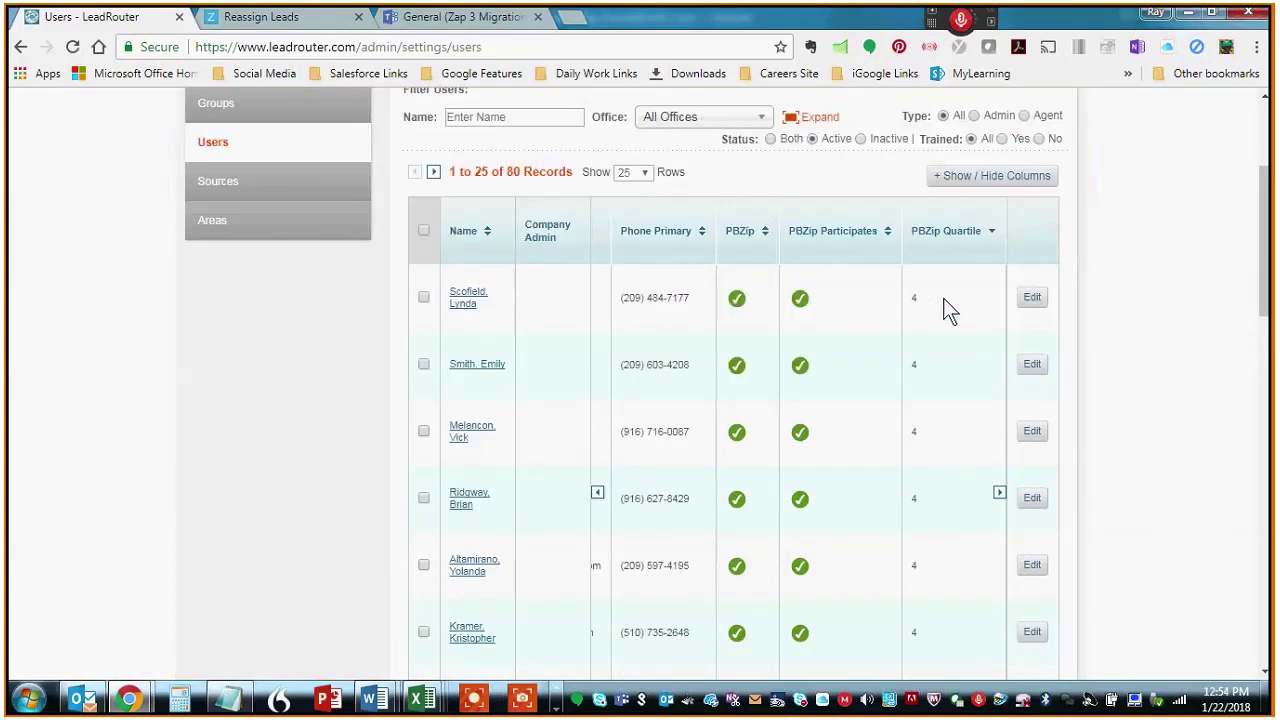
{"action": "middle_click", "coordinate": [949, 549]}
{"action": "scroll", "coordinate": [949, 549], "scroll_direction": "down", "scroll_amount": 3}
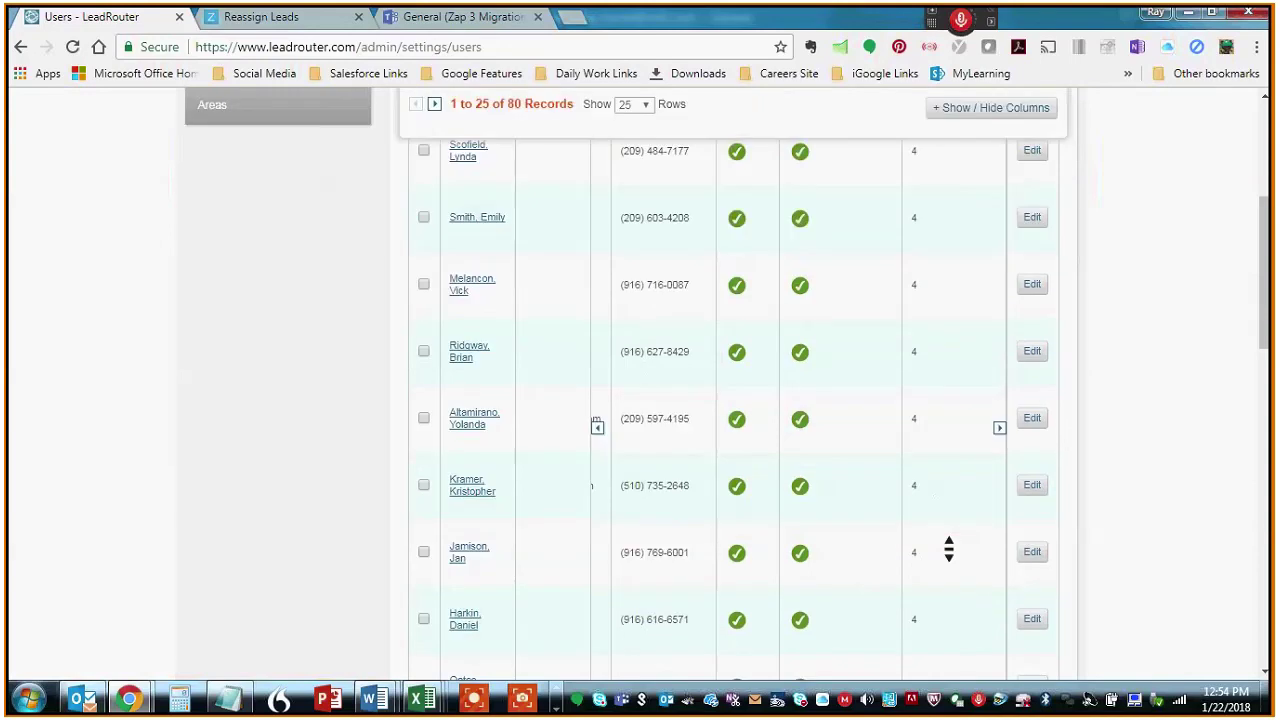
{"action": "scroll", "coordinate": [949, 549], "scroll_direction": "down", "scroll_amount": 9}
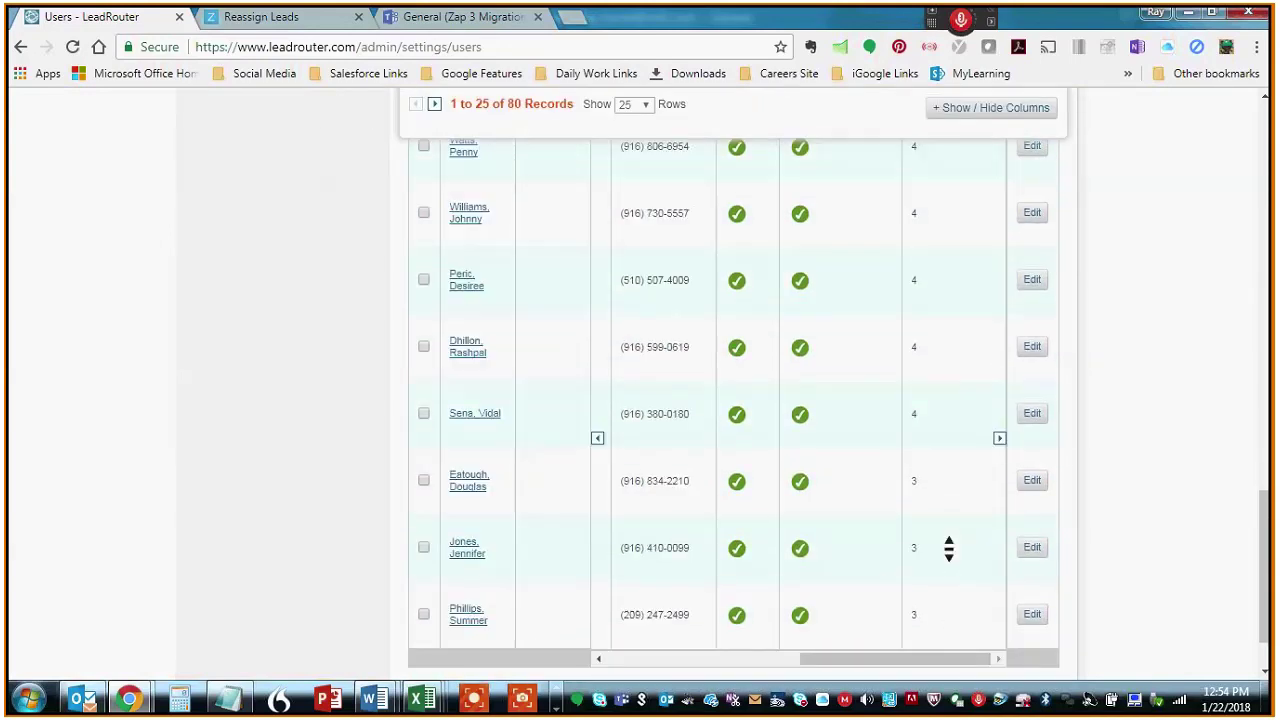
{"action": "scroll", "coordinate": [944, 536], "scroll_direction": "up", "scroll_amount": 10}
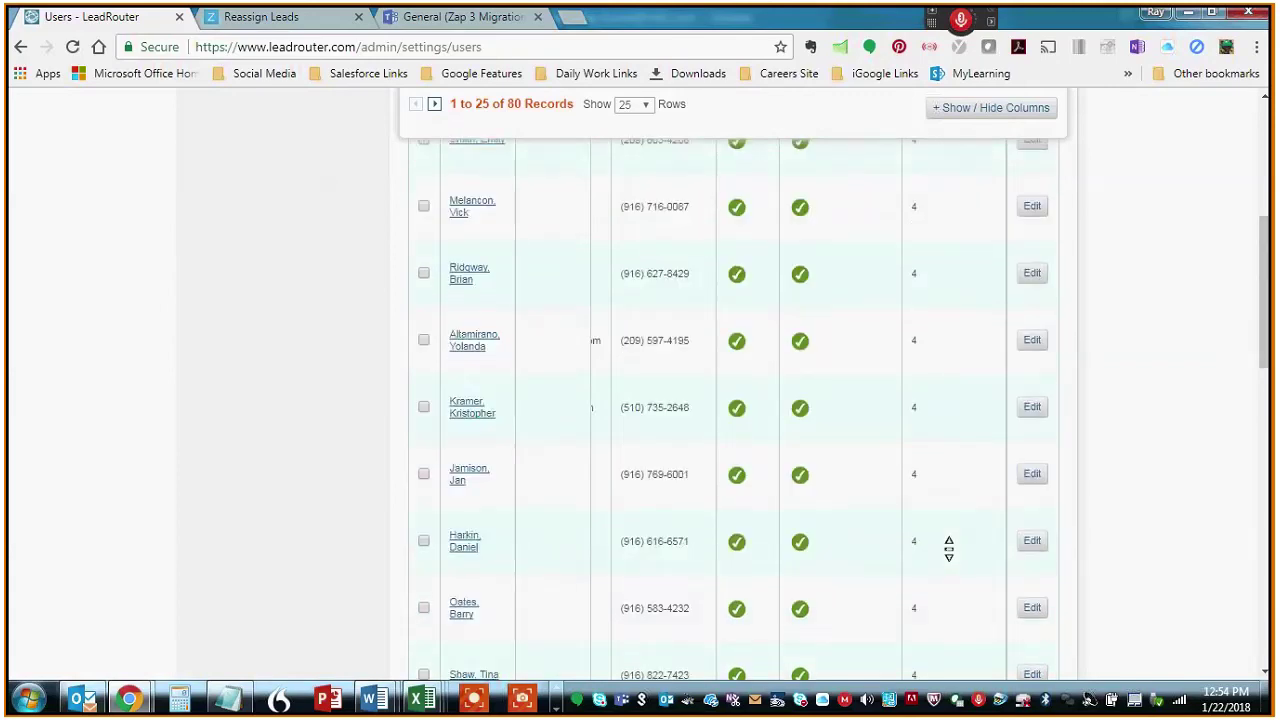
{"action": "scroll", "coordinate": [949, 549], "scroll_direction": "up", "scroll_amount": 5}
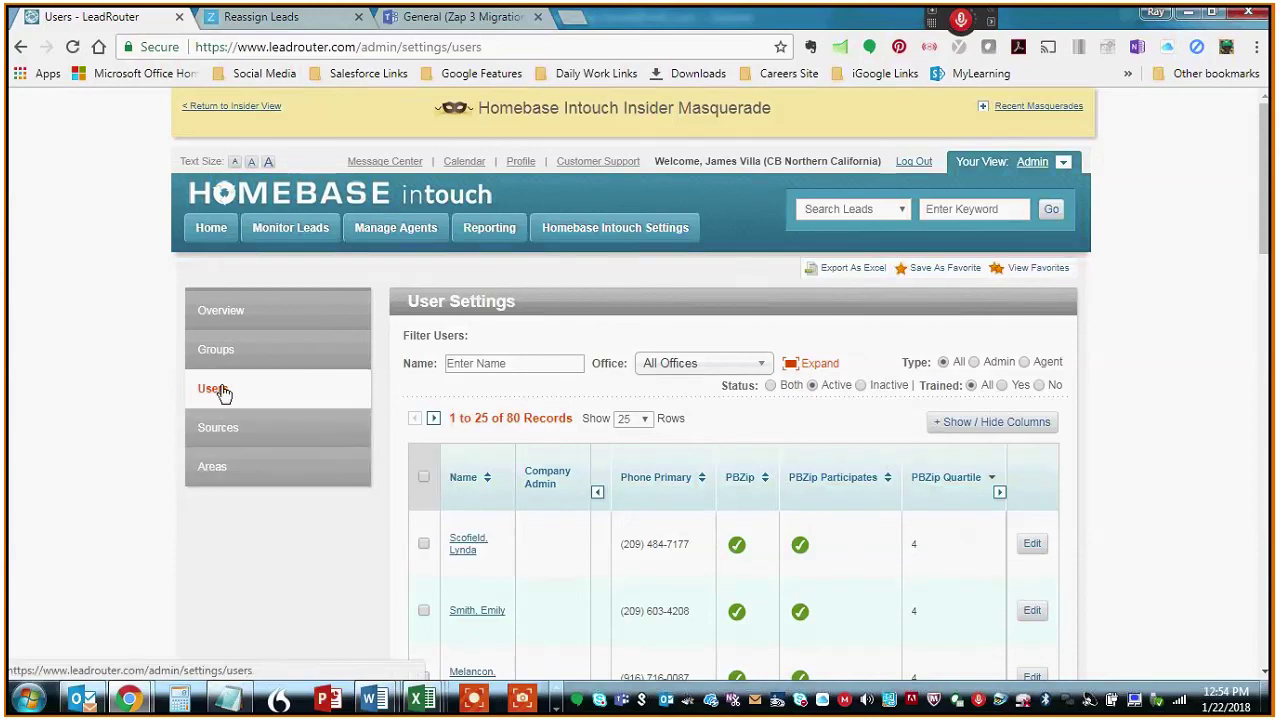
- Open Areas, zoom the map in twice, and show Elk Grove 95624 details: 30 leads, 70 agents
{"action": "left_click", "coordinate": [228, 477]}
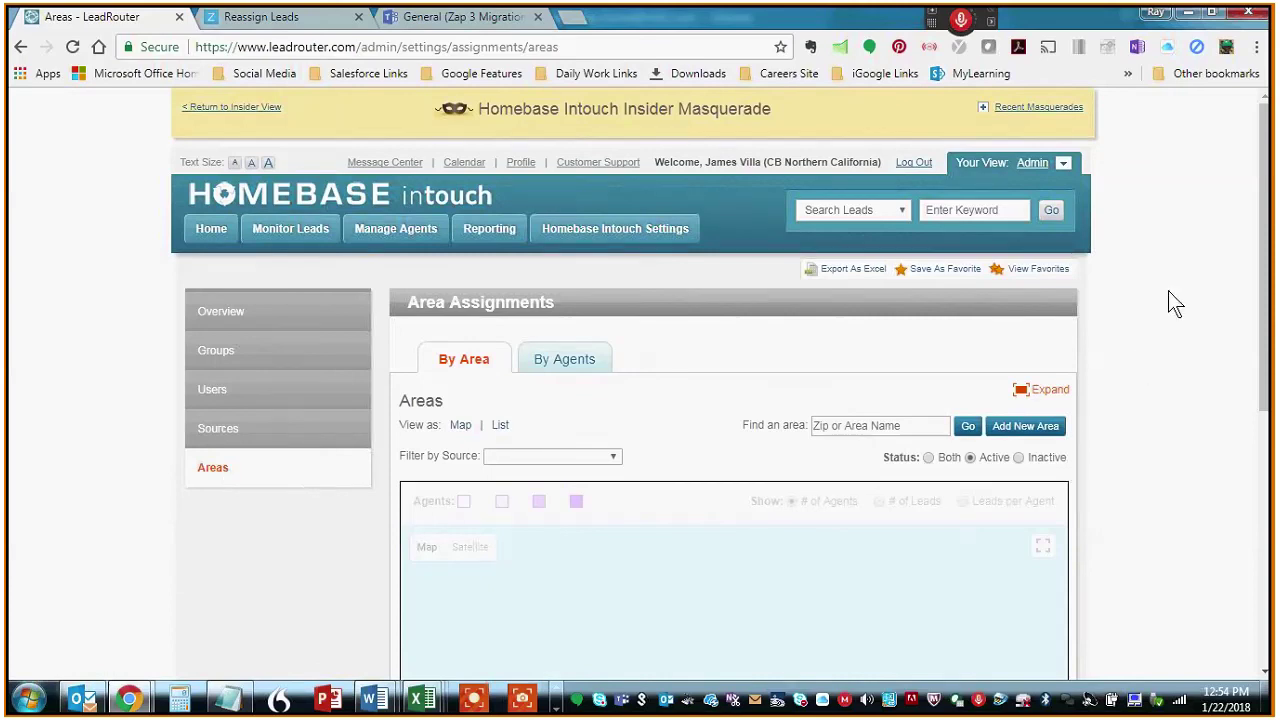
{"action": "scroll", "coordinate": [1170, 292], "scroll_direction": "down", "scroll_amount": 3}
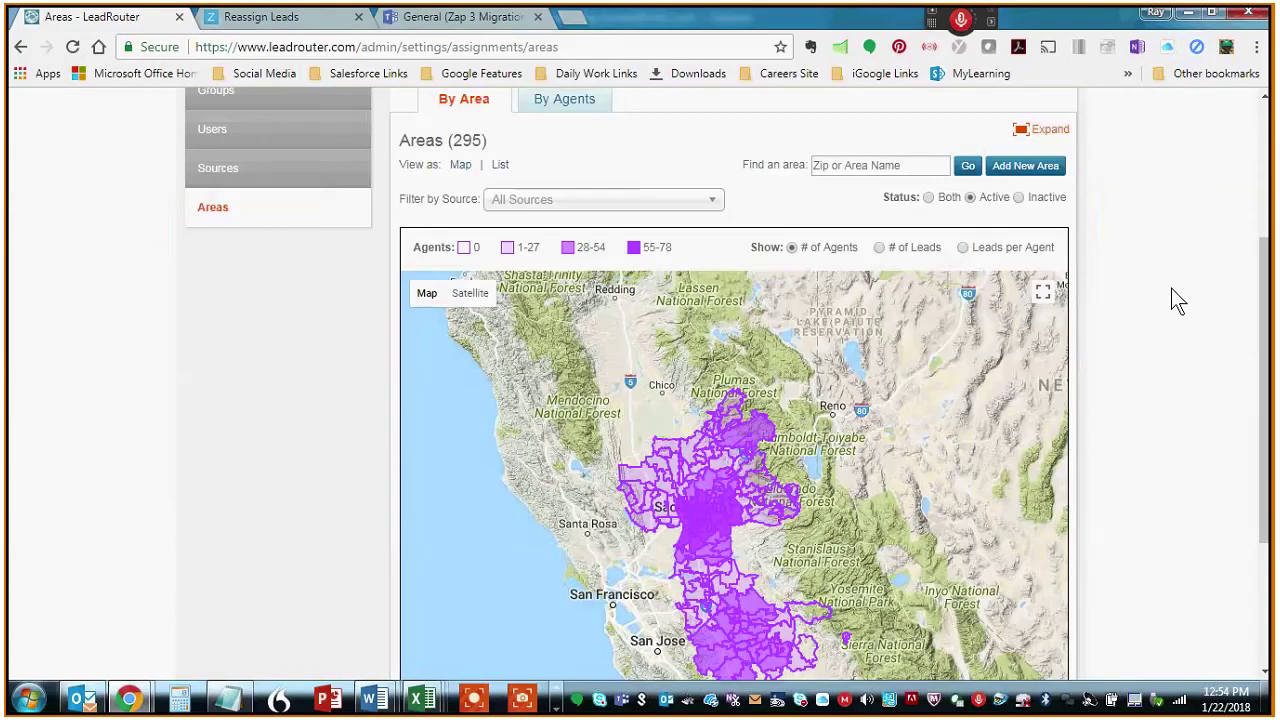
{"action": "scroll", "coordinate": [1172, 290], "scroll_direction": "down", "scroll_amount": 1}
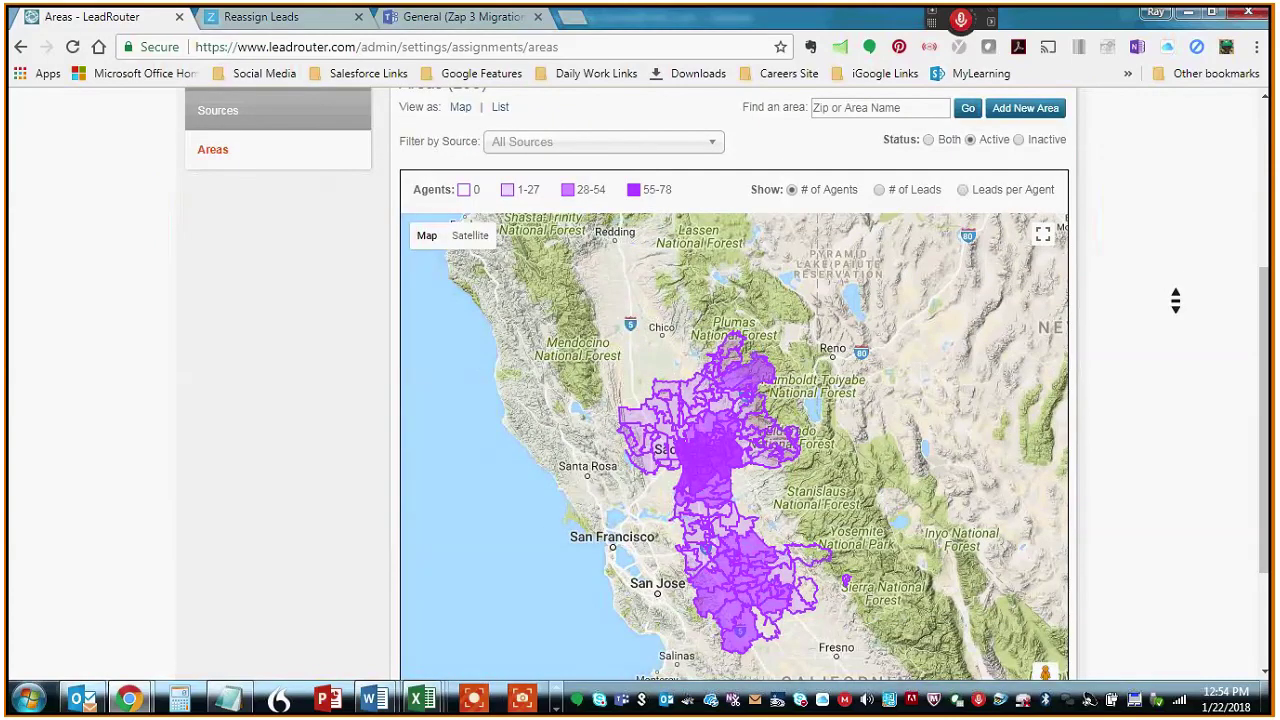
{"action": "scroll", "coordinate": [1175, 301], "scroll_direction": "down", "scroll_amount": 1}
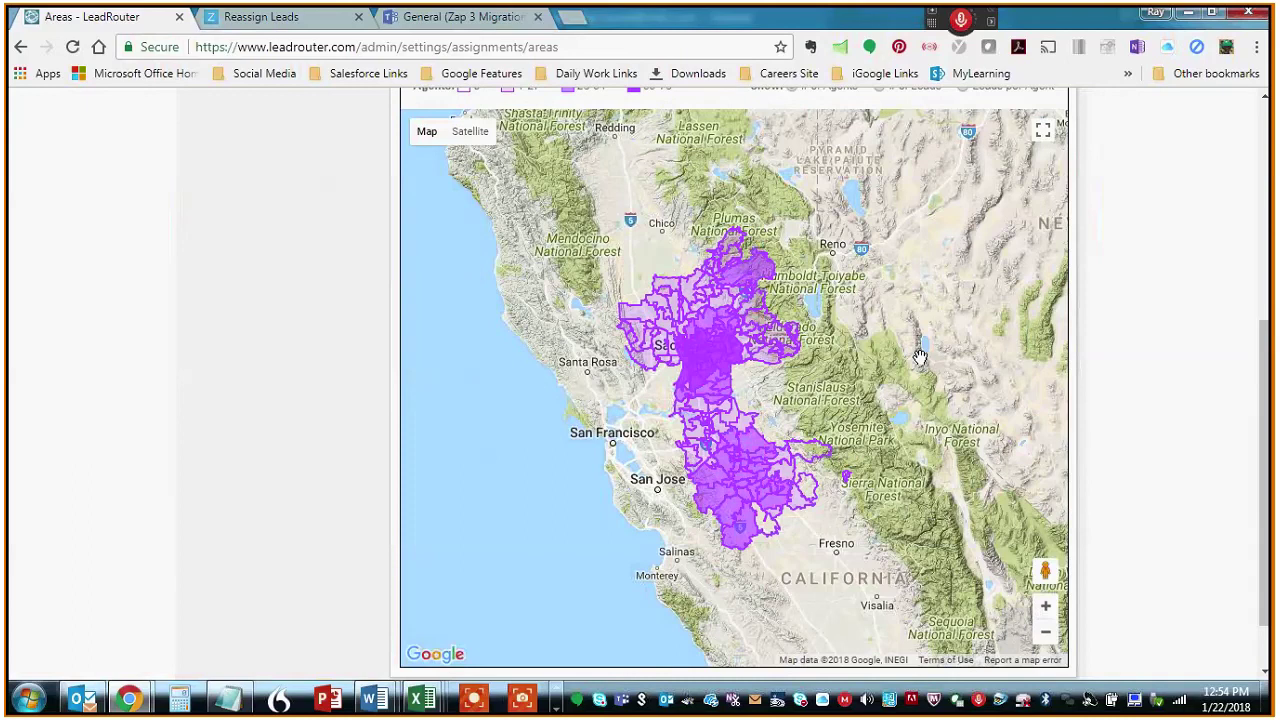
{"action": "left_click", "coordinate": [1046, 607]}
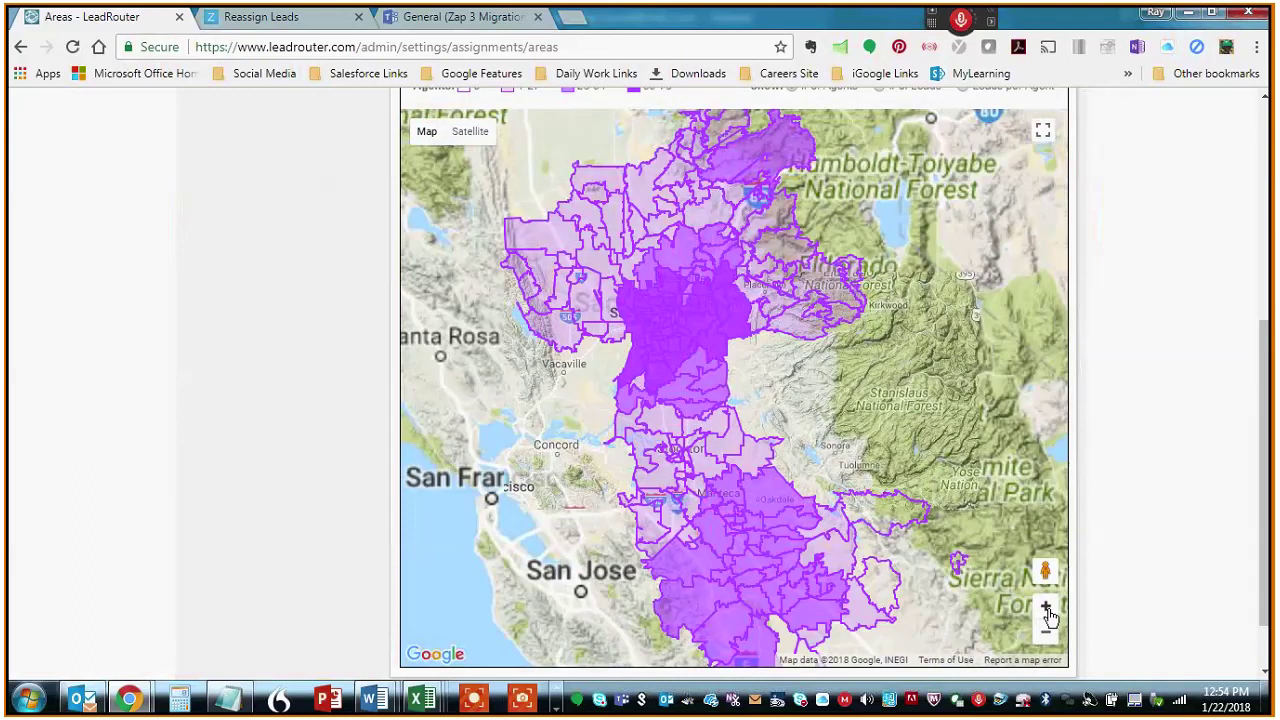
{"action": "left_click", "coordinate": [1046, 607]}
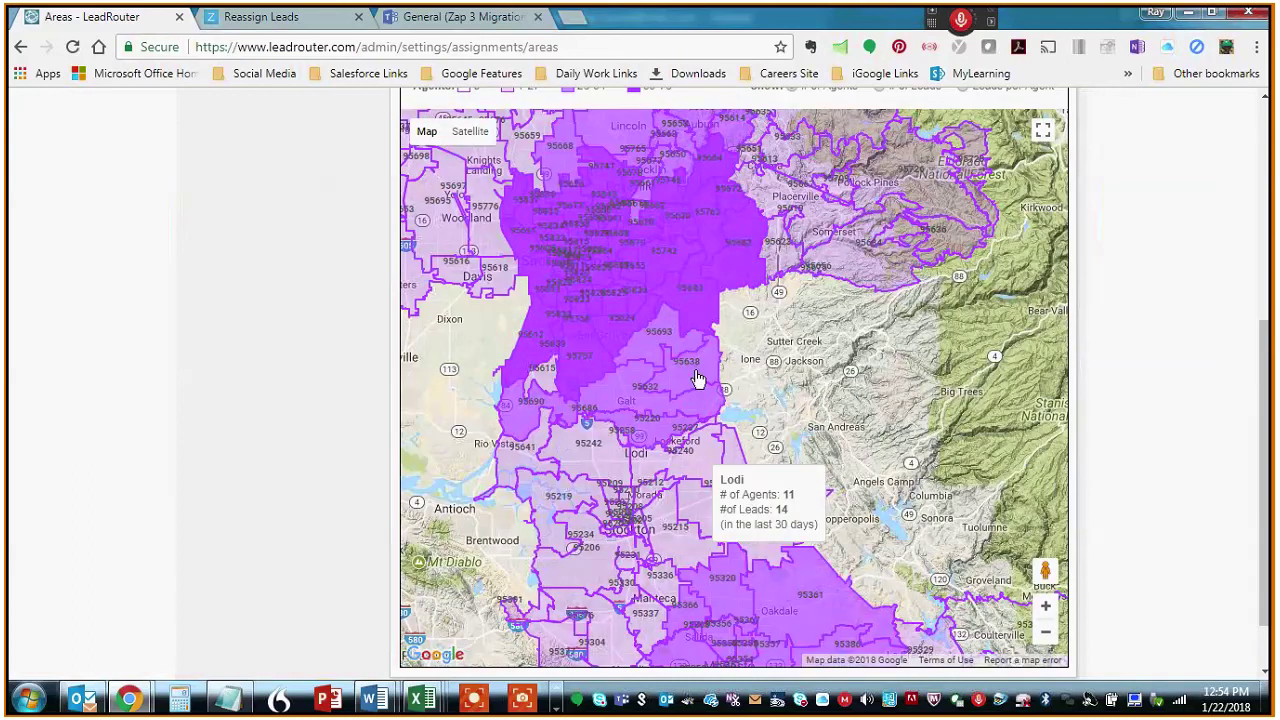
{"action": "mouse_move", "coordinate": [626, 329]}
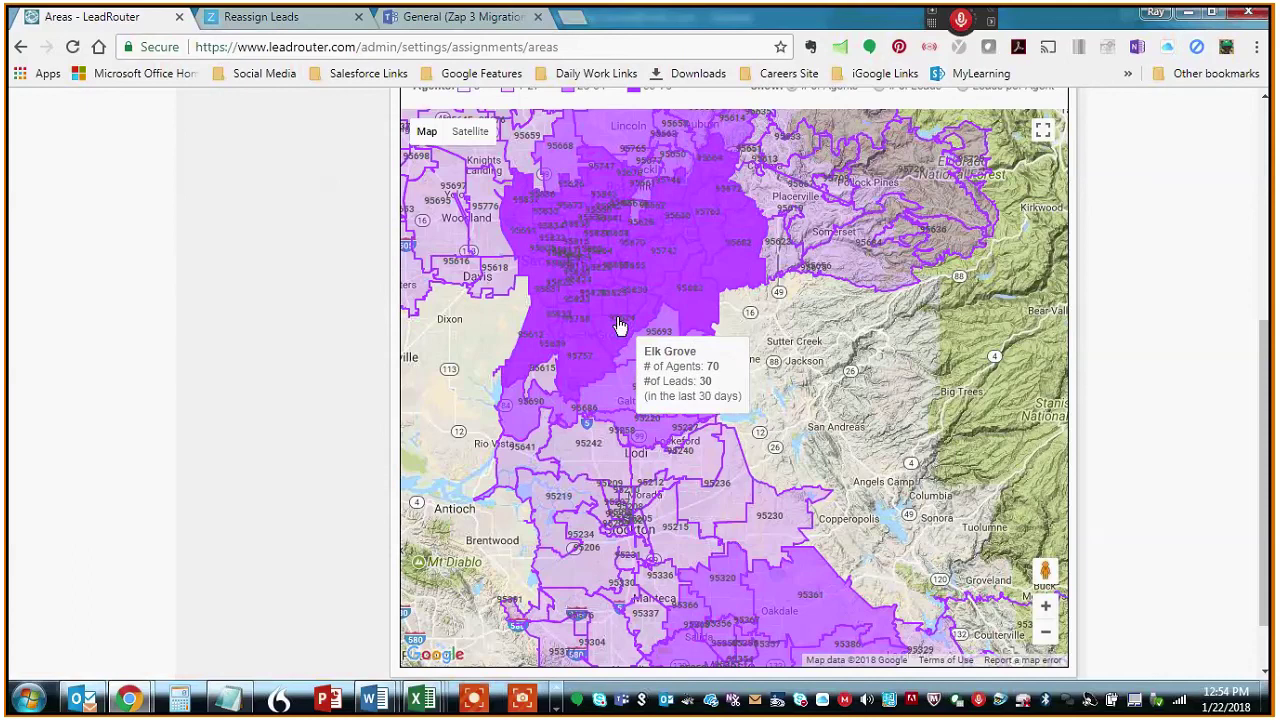
{"action": "left_click", "coordinate": [617, 318]}
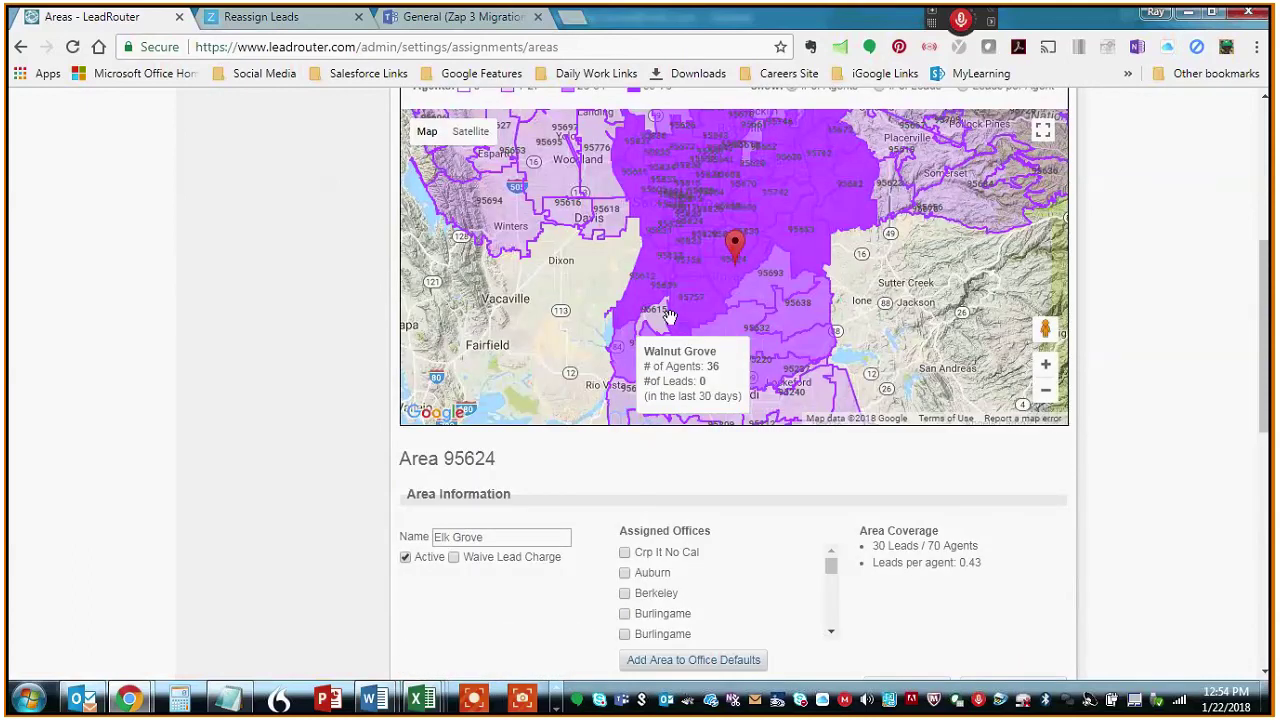
{"action": "scroll", "coordinate": [1268, 365], "scroll_direction": "down", "scroll_amount": 2}
{"action": "left_click_drag", "start_coordinate": [1268, 365], "coordinate": [1255, 595]}
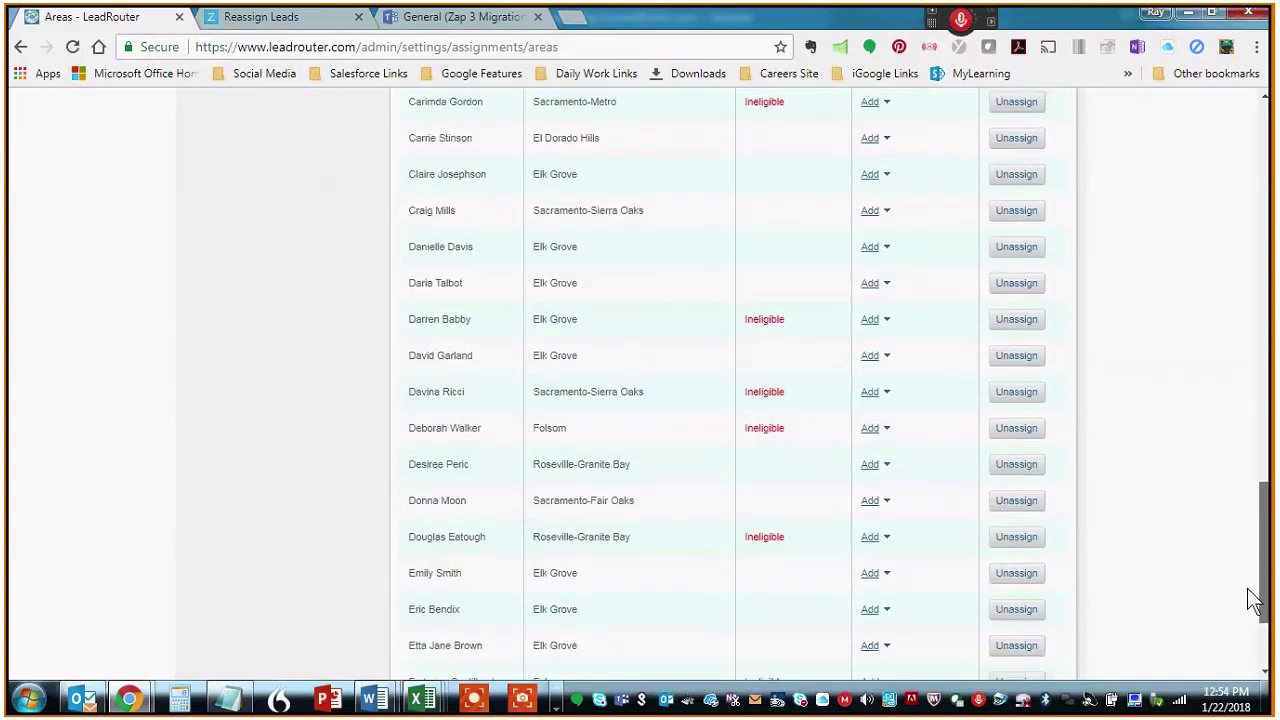
{"action": "scroll", "coordinate": [1247, 594], "scroll_direction": "down", "scroll_amount": 1}
{"action": "scroll", "coordinate": [1253, 612], "scroll_direction": "down", "scroll_amount": 1}
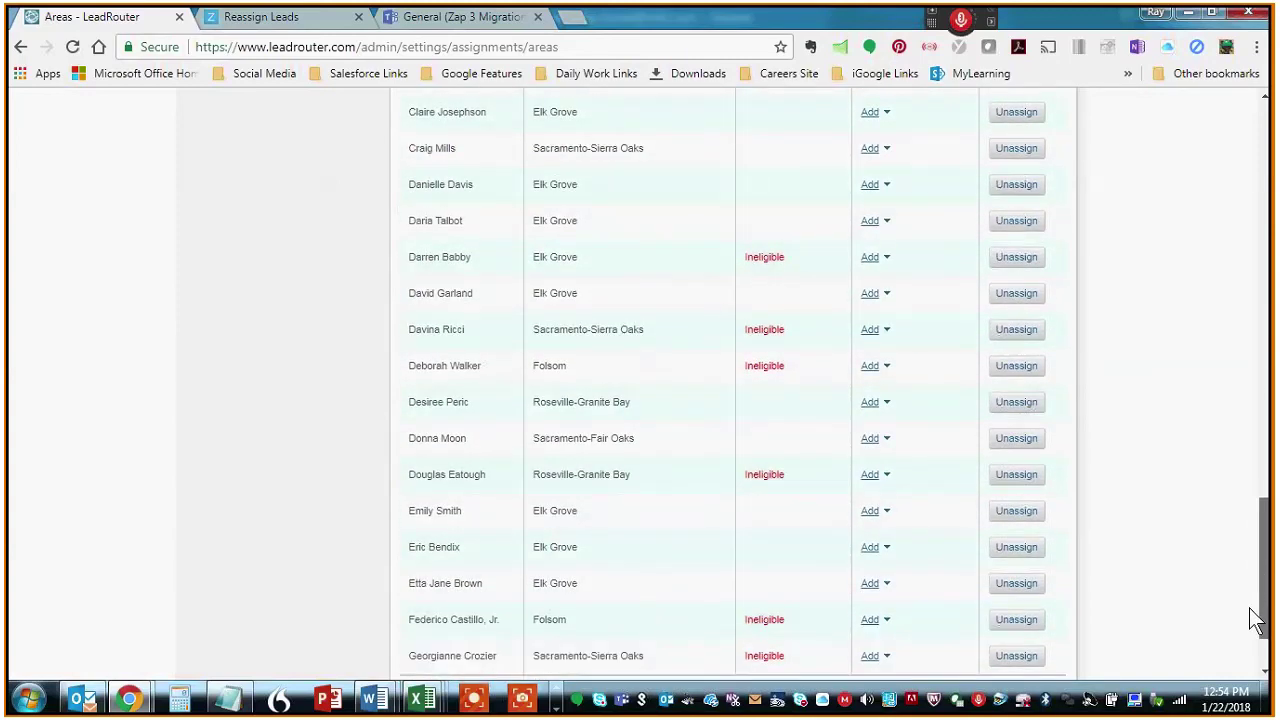
{"action": "left_click_drag", "start_coordinate": [1250, 608], "coordinate": [1258, 495]}
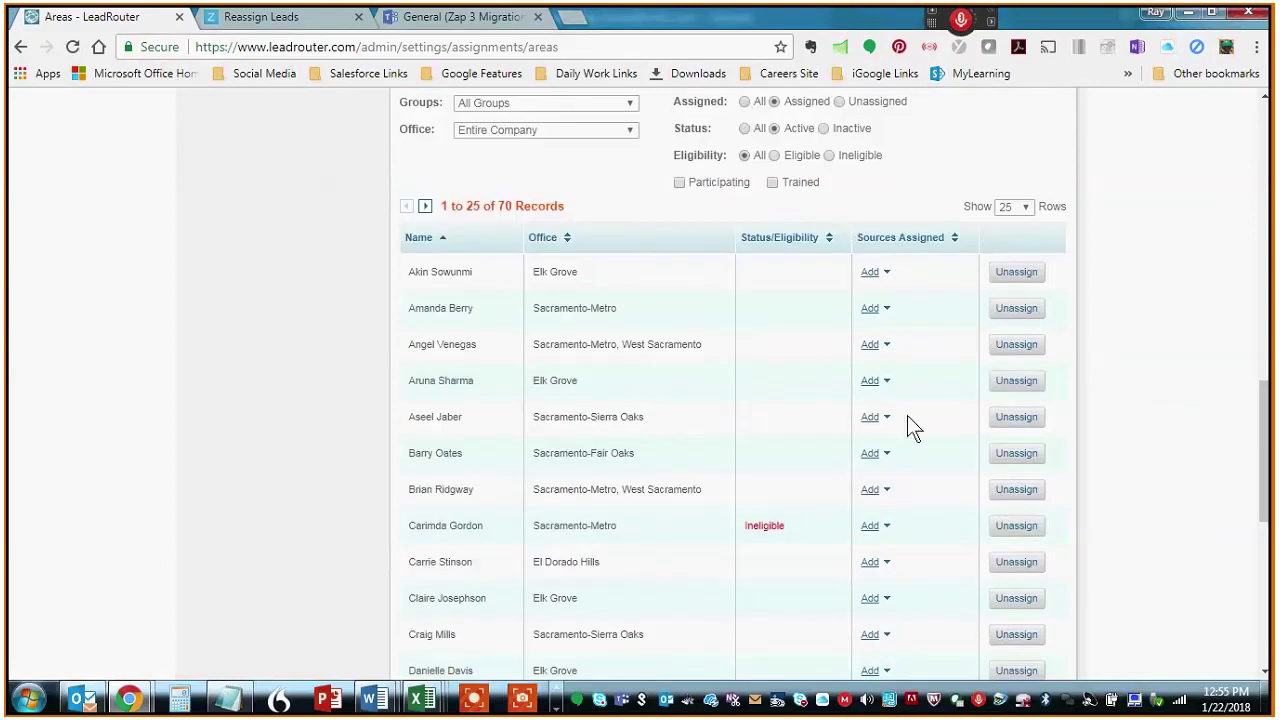
{"action": "scroll", "coordinate": [1126, 441], "scroll_direction": "down", "scroll_amount": 3}
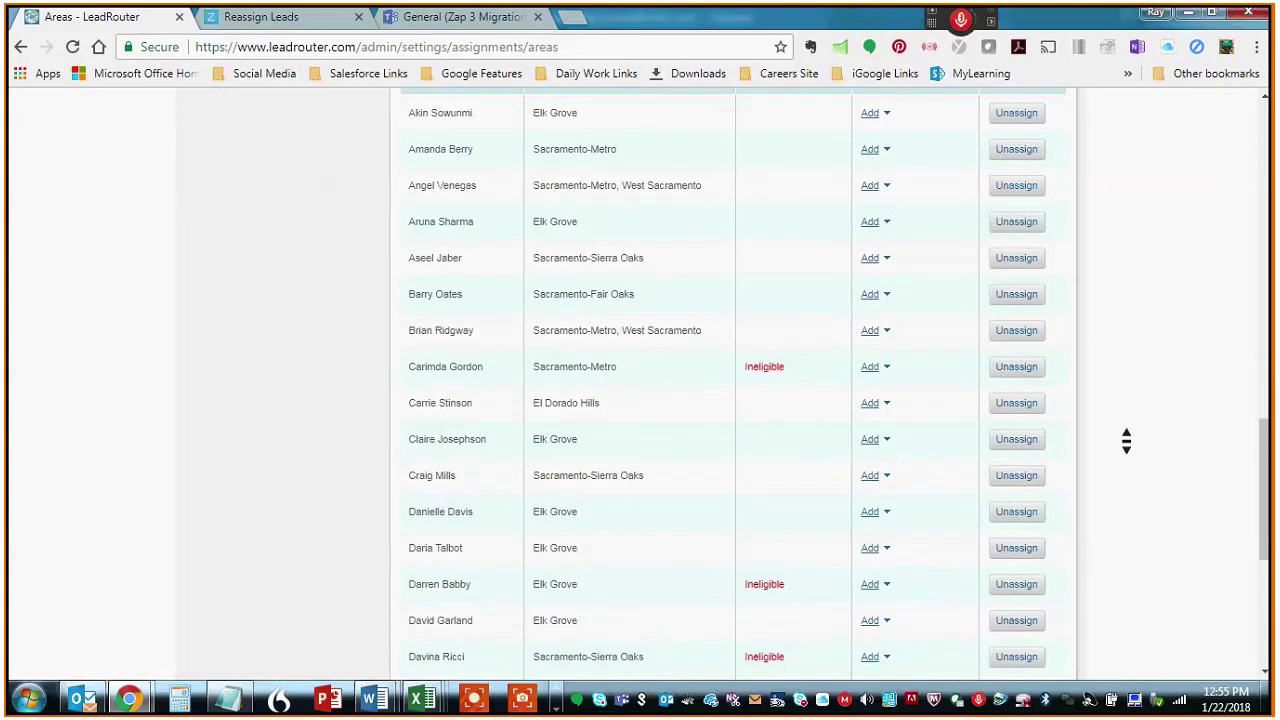
{"action": "scroll", "coordinate": [1126, 441], "scroll_direction": "down", "scroll_amount": 9}
{"action": "scroll", "coordinate": [1126, 441], "scroll_direction": "up", "scroll_amount": 11}
{"action": "scroll", "coordinate": [1126, 441], "scroll_direction": "up", "scroll_amount": 5}
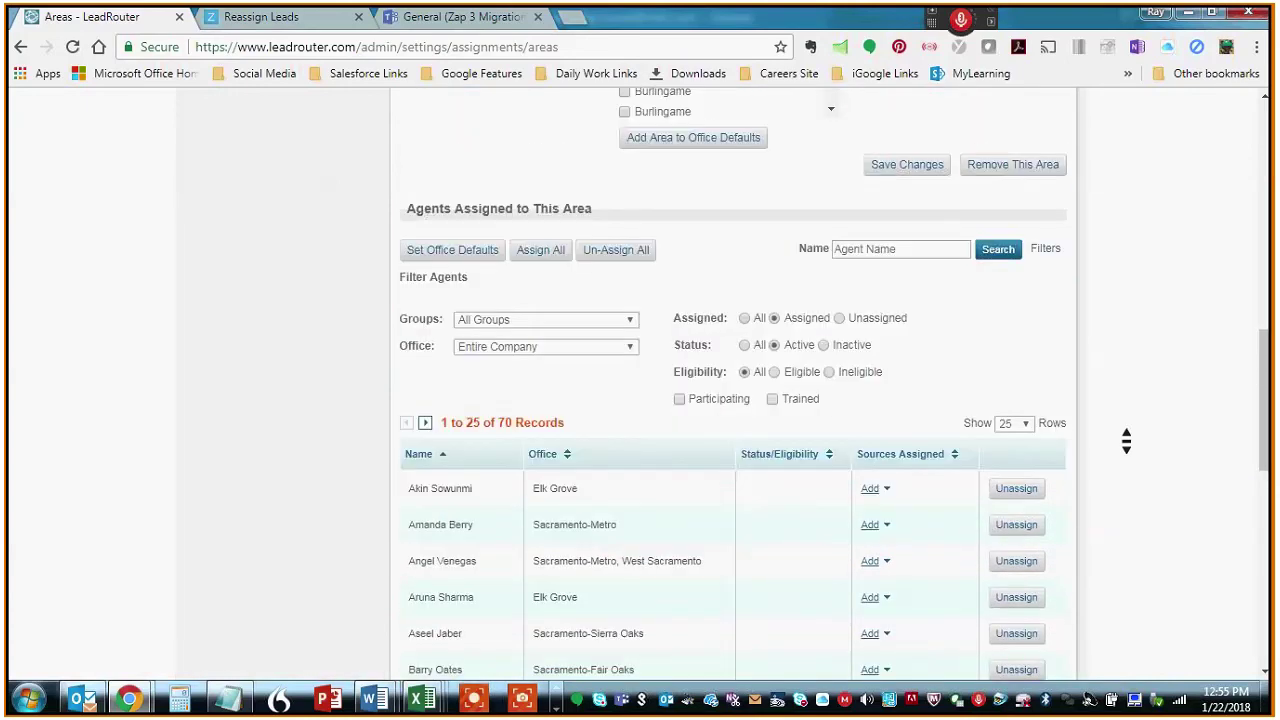
{"action": "scroll", "coordinate": [1126, 441], "scroll_direction": "up", "scroll_amount": 6}
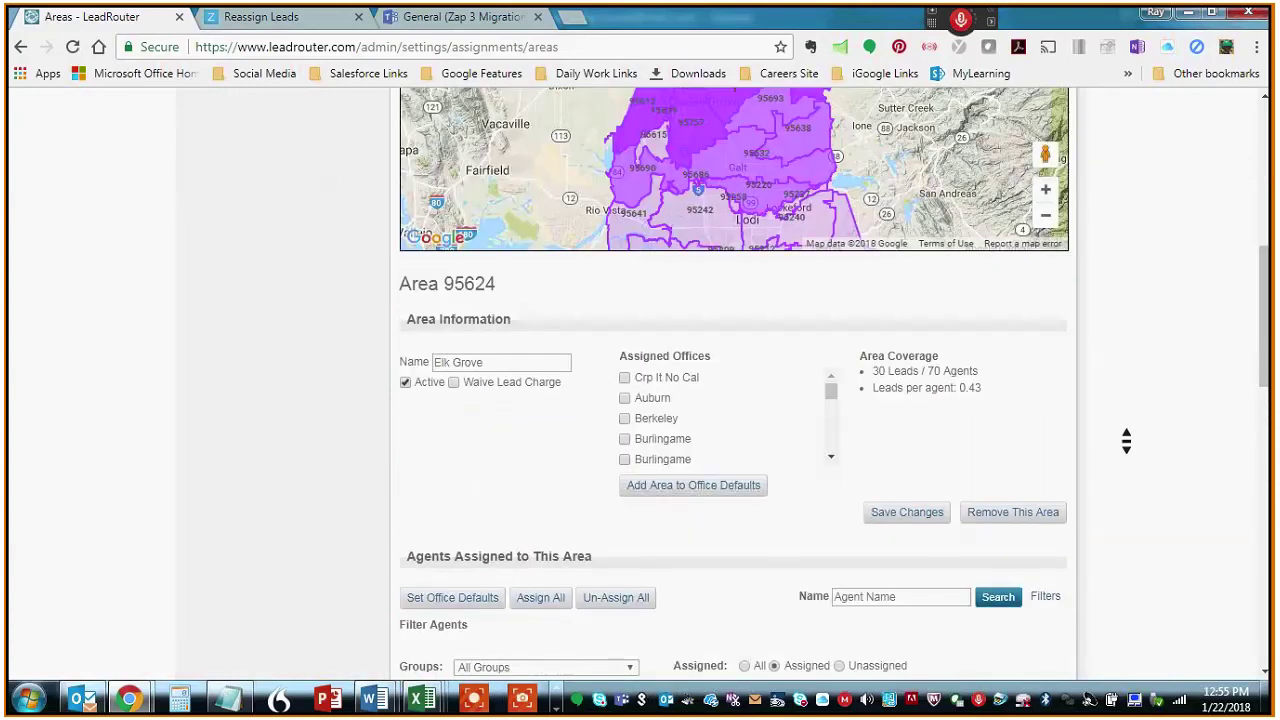
{"action": "scroll", "coordinate": [1126, 441], "scroll_direction": "up", "scroll_amount": 1}
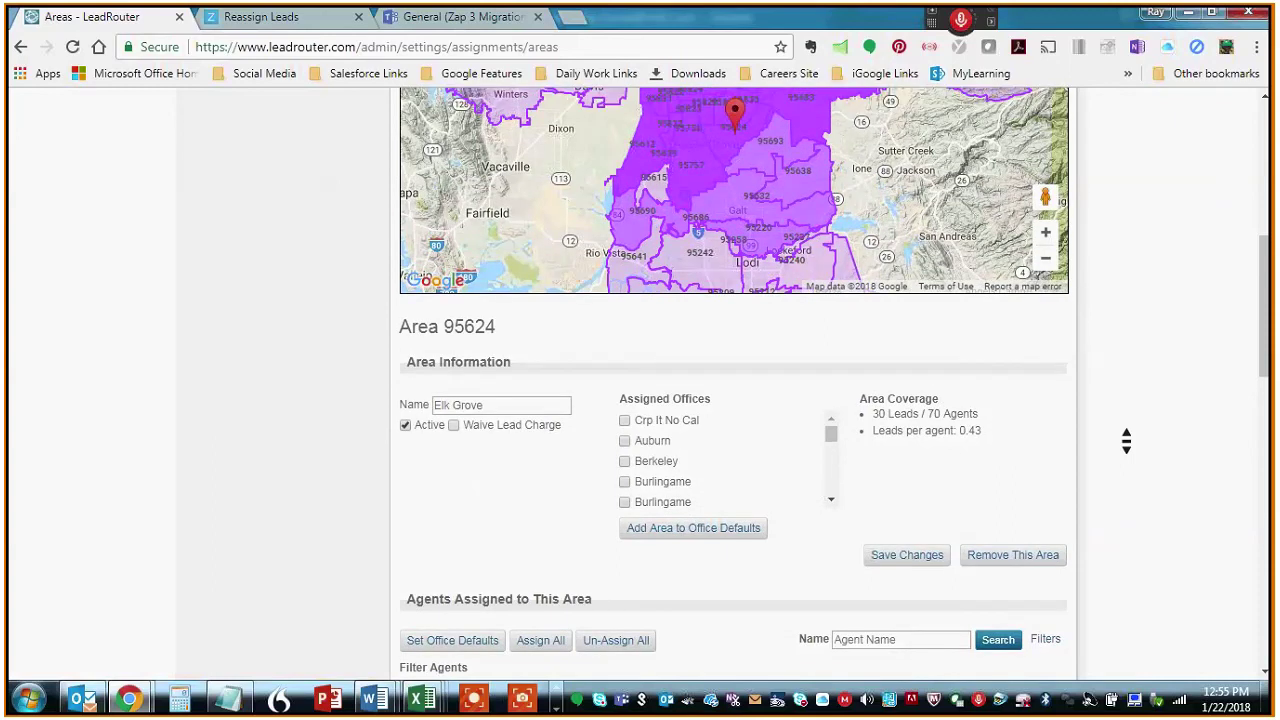
{"action": "scroll", "coordinate": [1126, 441], "scroll_direction": "up", "scroll_amount": 1}
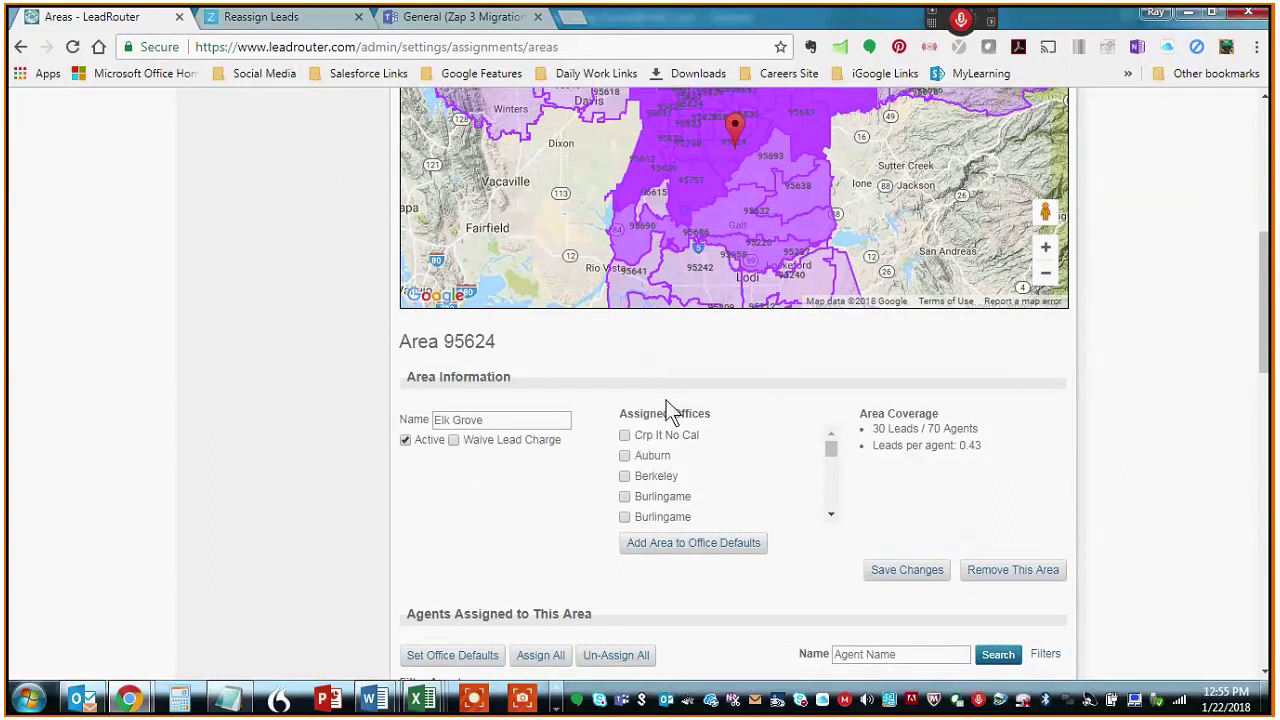
- Zoom the area map out twice and load Turlock Area 95382: 2 leads across 30 agents
{"action": "mouse_move", "coordinate": [836, 449]}
{"action": "left_mouse_down"}
{"action": "mouse_move", "coordinate": [832, 504]}
{"action": "mouse_move", "coordinate": [838, 449]}
{"action": "left_mouse_up"}
{"action": "scroll", "coordinate": [1148, 296], "scroll_direction": "up", "scroll_amount": 2}
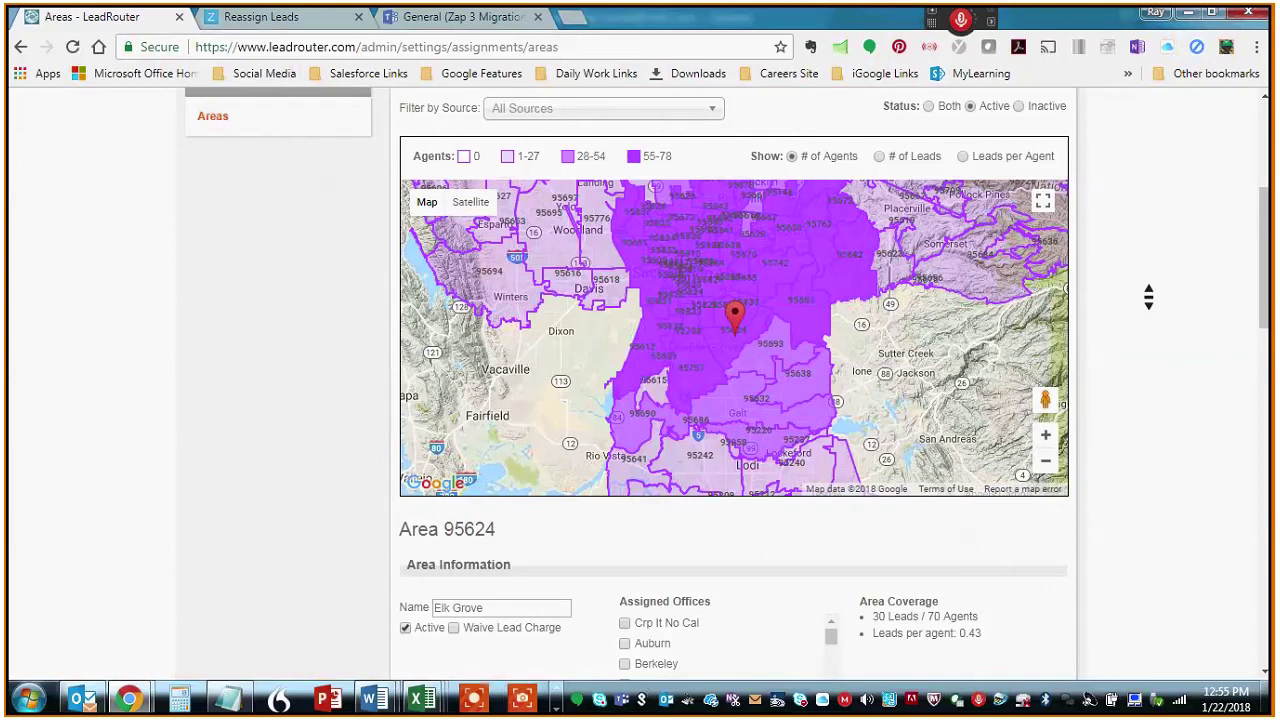
{"action": "scroll", "coordinate": [1148, 296], "scroll_direction": "up", "scroll_amount": 1}
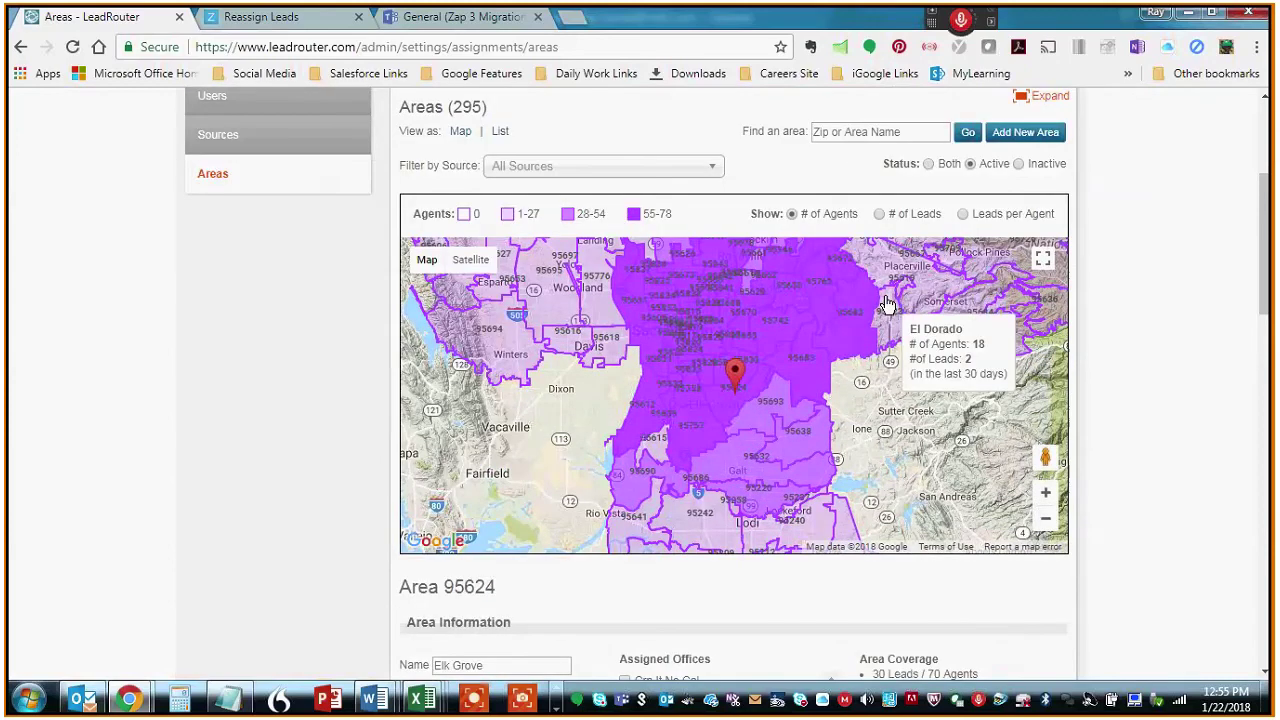
{"action": "left_click", "coordinate": [1045, 518]}
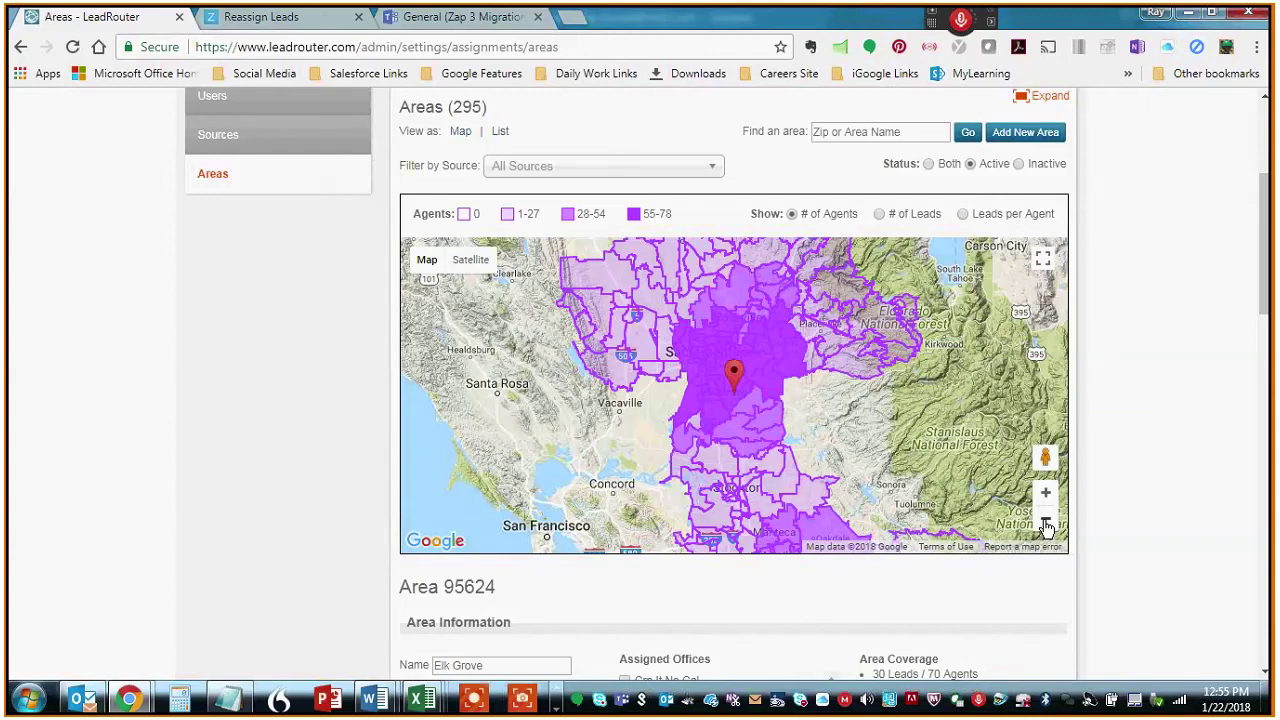
{"action": "left_click", "coordinate": [1045, 520]}
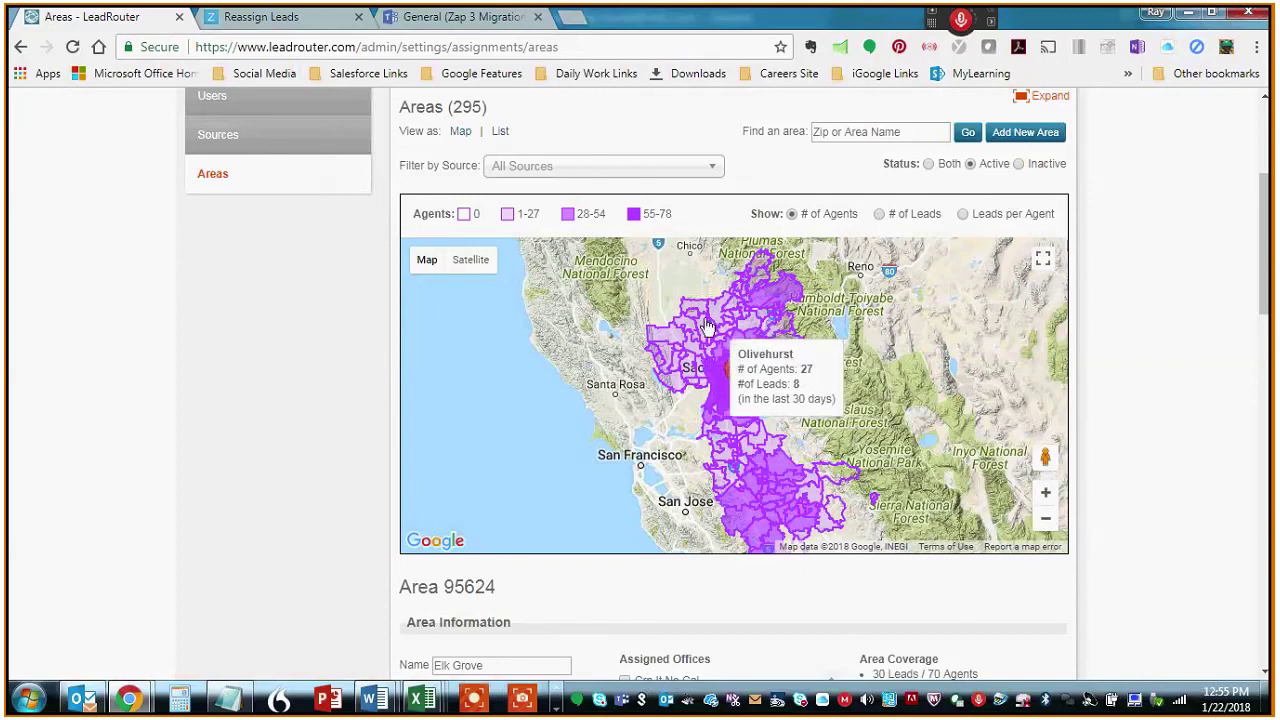
{"action": "left_click", "coordinate": [738, 365]}
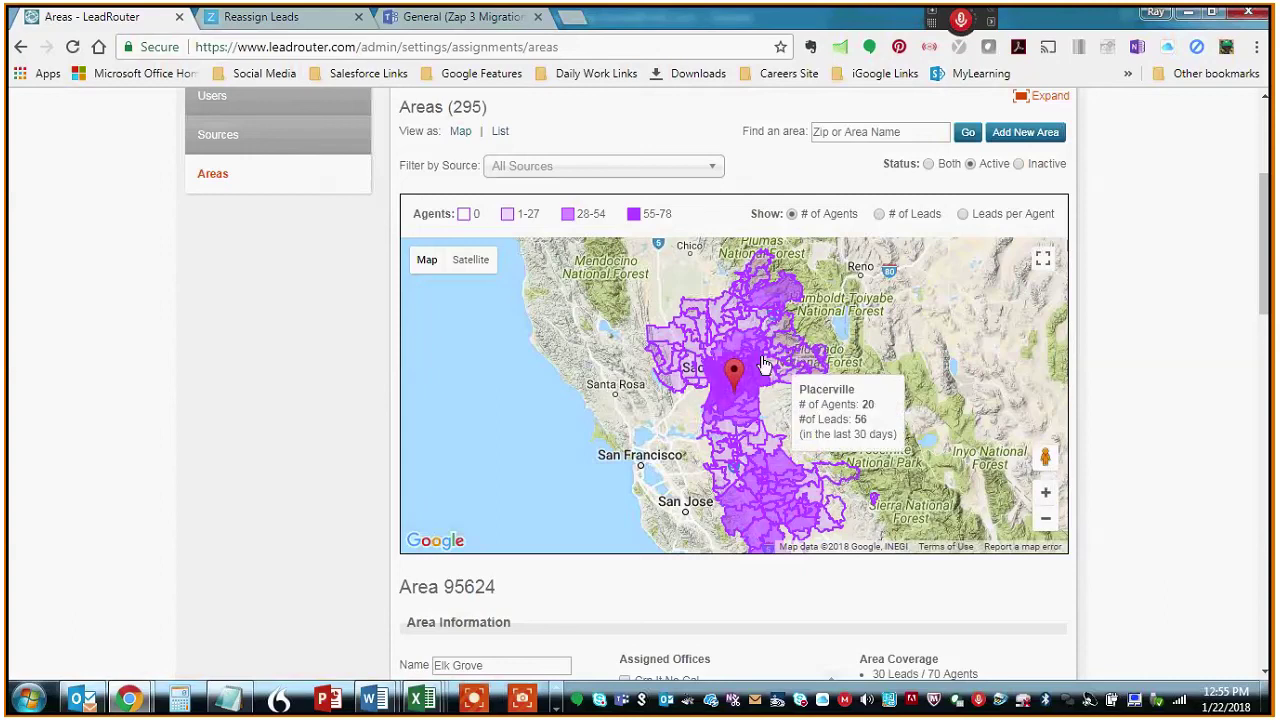
{"action": "left_click", "coordinate": [773, 497]}
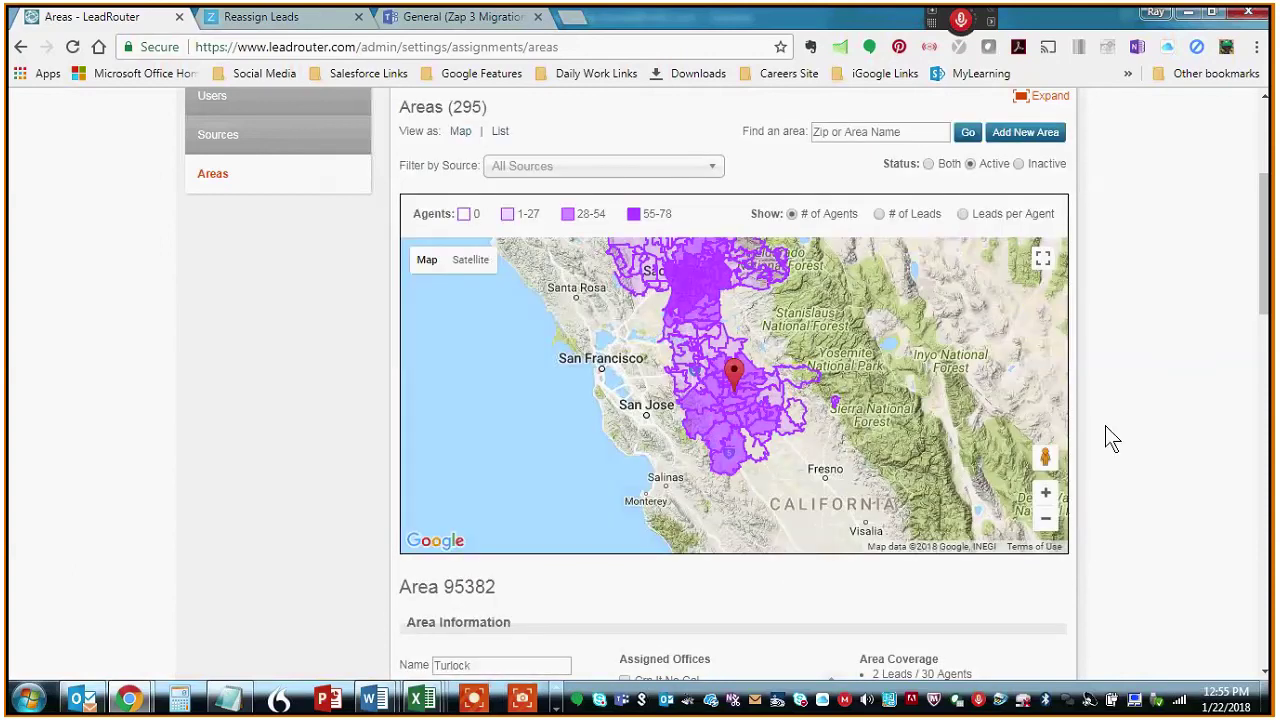
- Switch the Area Assignments page to the By Agents view
{"action": "scroll", "coordinate": [1105, 425], "scroll_direction": "down", "scroll_amount": 10}
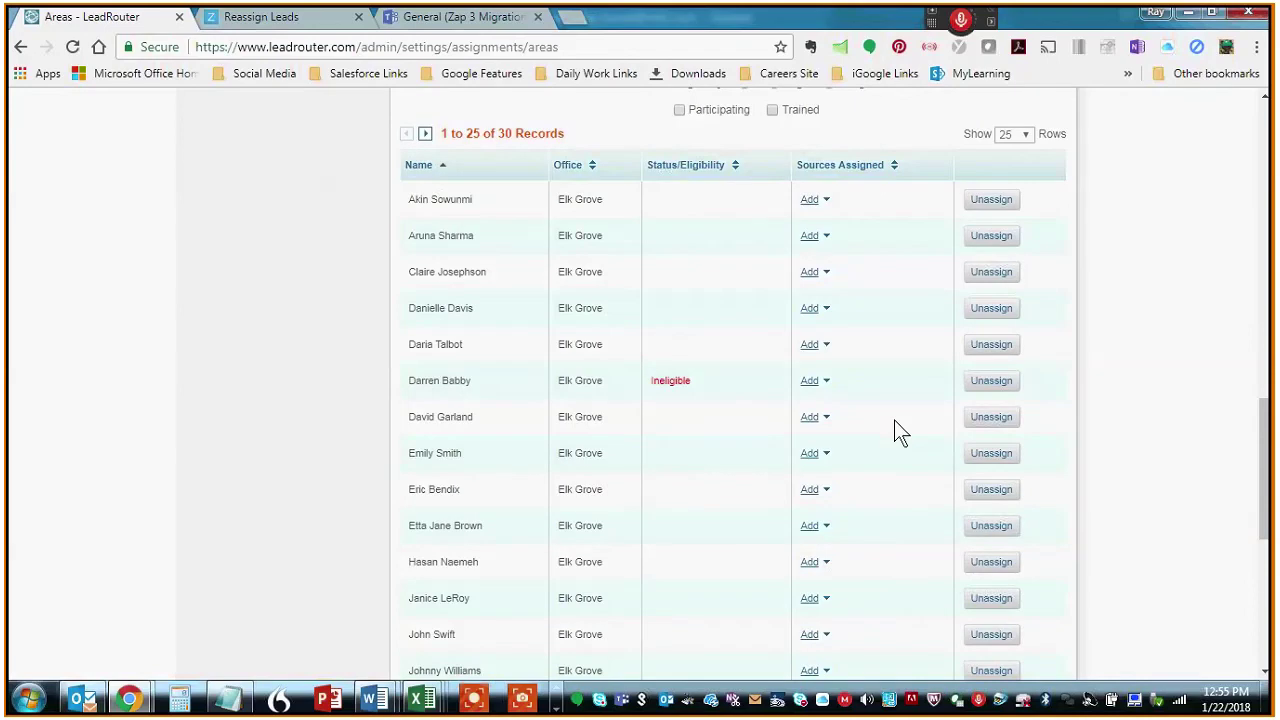
{"action": "scroll", "coordinate": [766, 514], "scroll_direction": "down", "scroll_amount": 6}
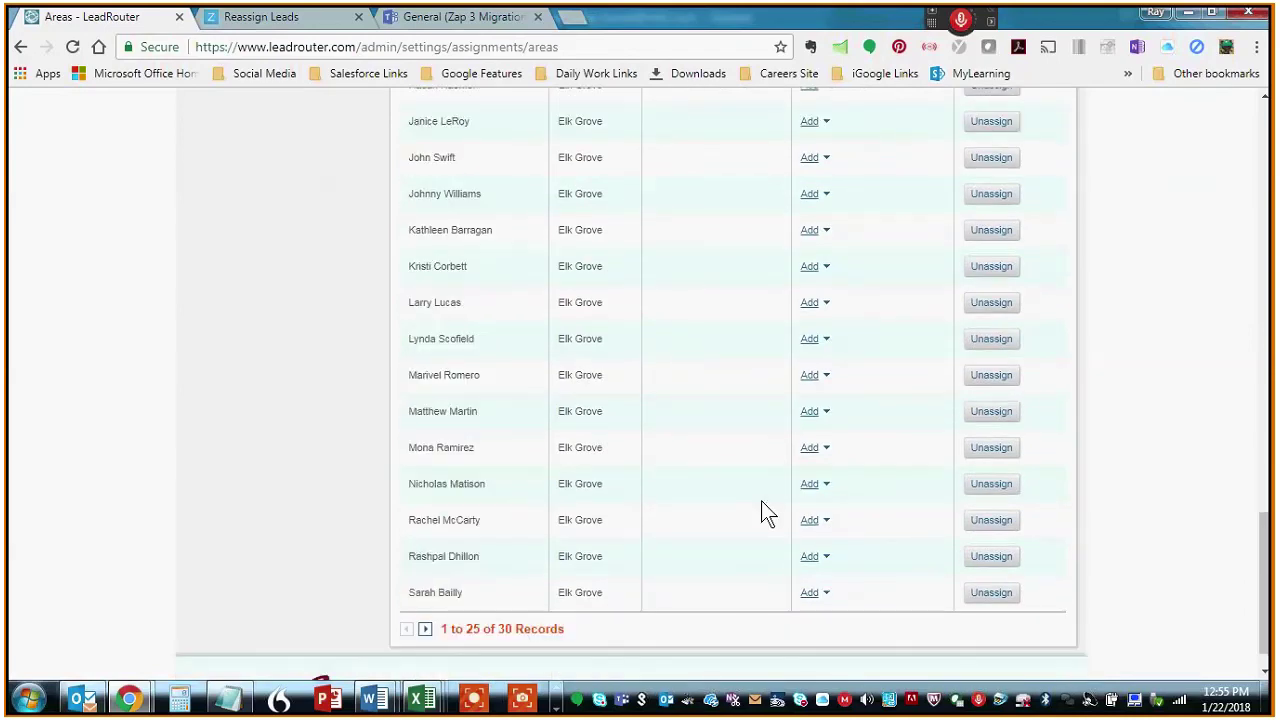
{"action": "scroll", "coordinate": [766, 514], "scroll_direction": "up", "scroll_amount": 3}
{"action": "scroll", "coordinate": [766, 514], "scroll_direction": "up", "scroll_amount": 10}
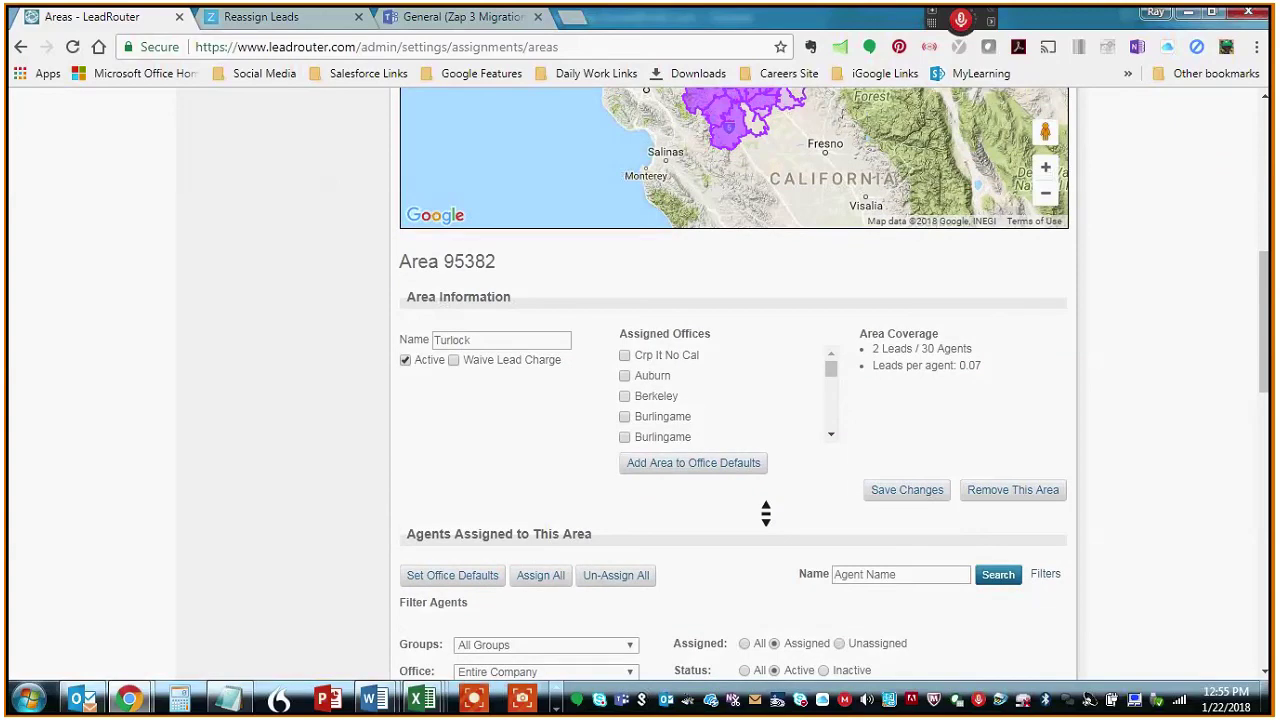
{"action": "scroll", "coordinate": [766, 514], "scroll_direction": "up", "scroll_amount": 7}
{"action": "left_click", "coordinate": [572, 264]}
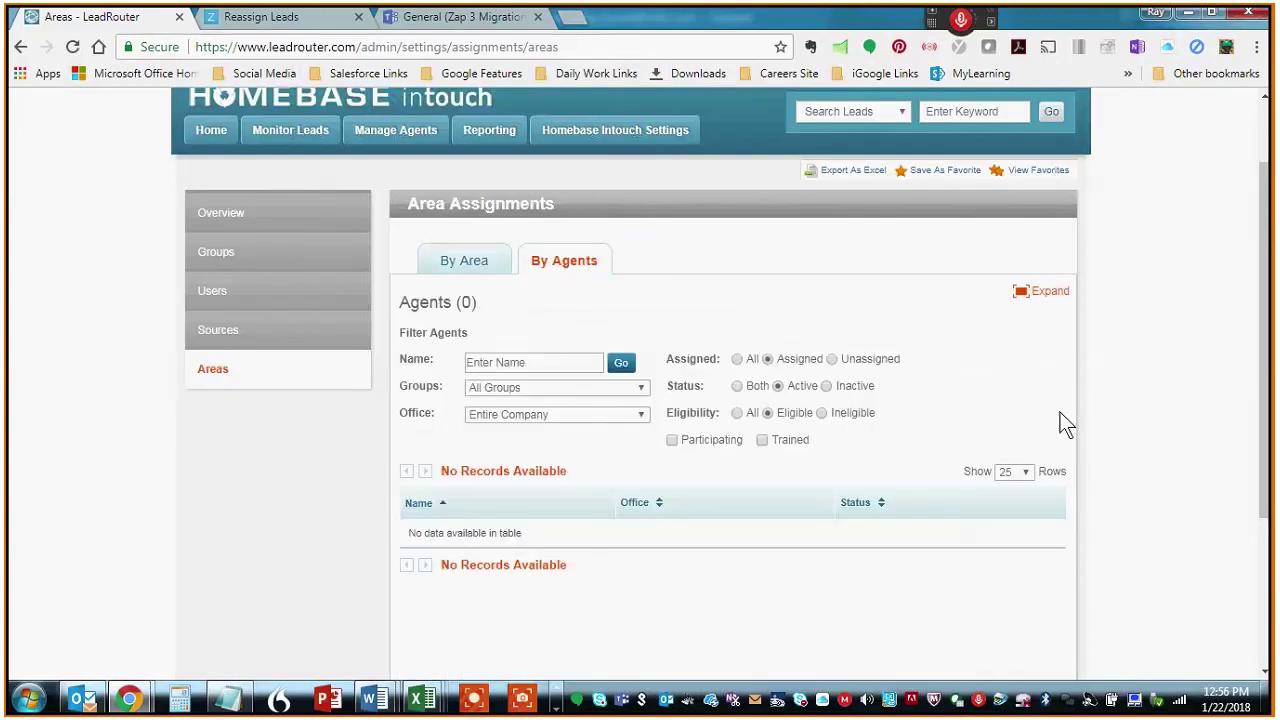
{"action": "scroll", "coordinate": [1110, 432], "scroll_direction": "down", "scroll_amount": 2}
{"action": "middle_click", "coordinate": [1112, 437]}
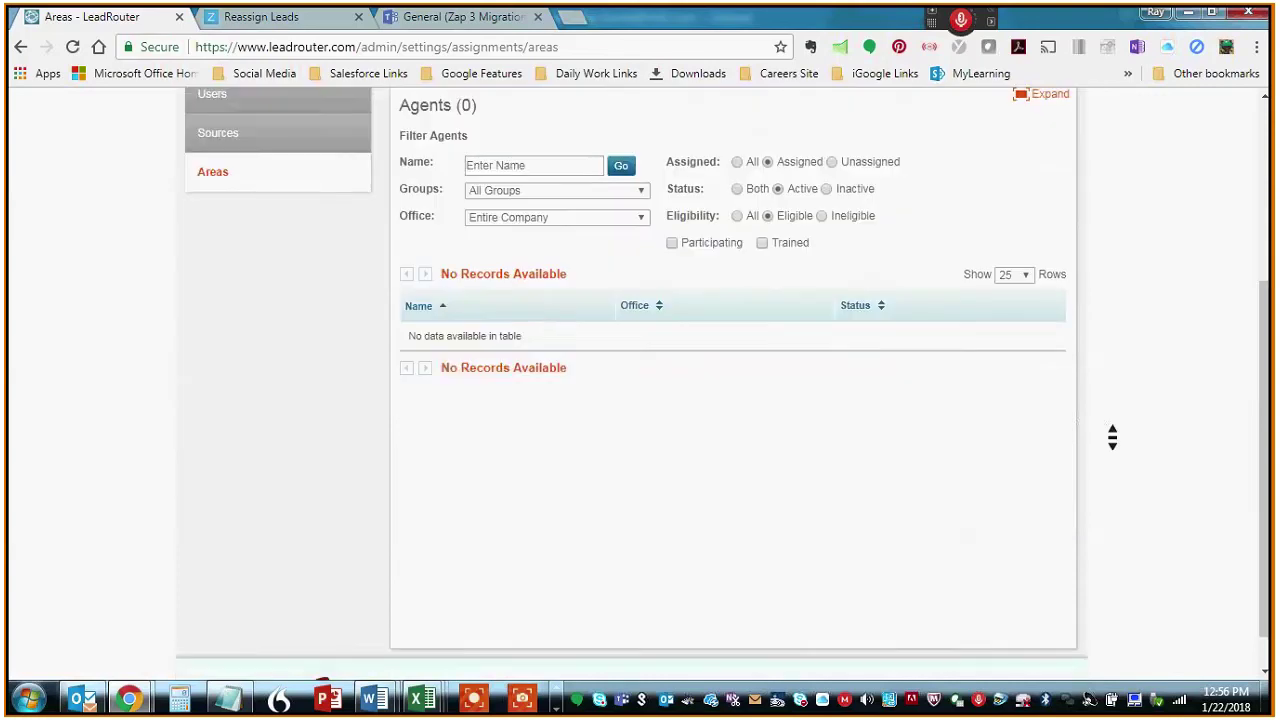
{"action": "scroll", "coordinate": [1112, 437], "scroll_direction": "up", "scroll_amount": 2}
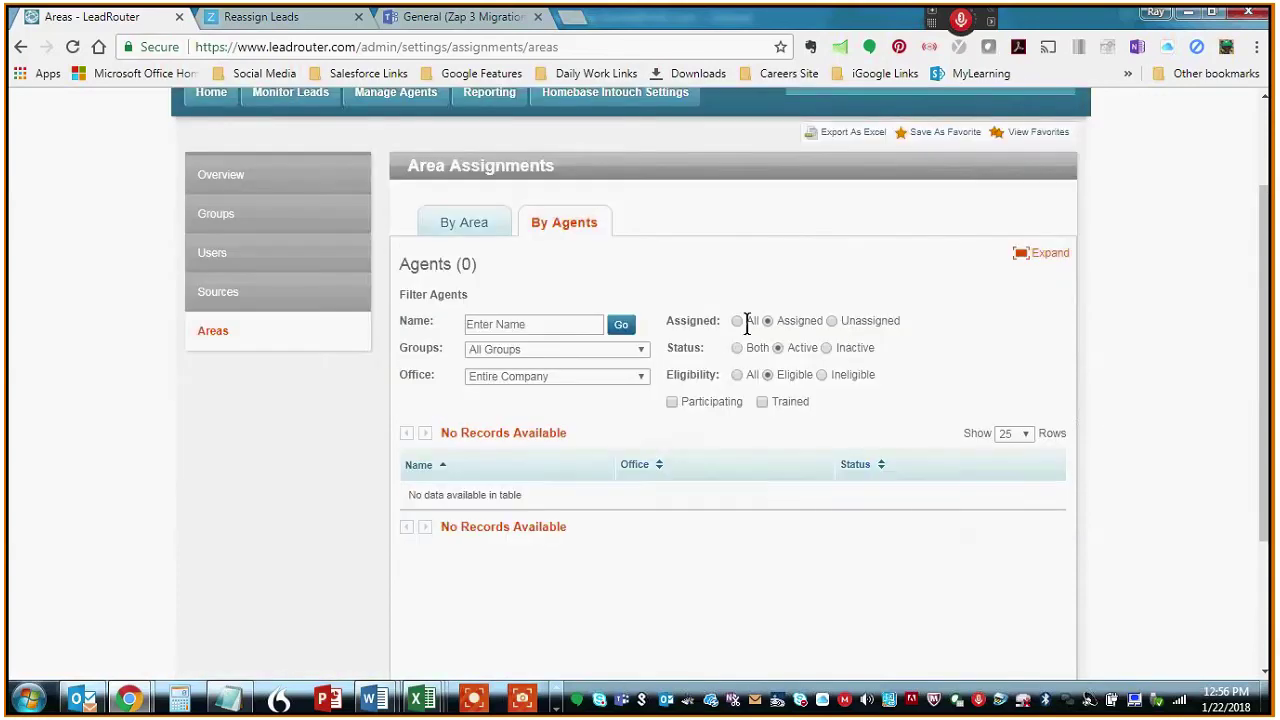
- Set Assigned to All to list all 69 active eligible agents and scroll the table
{"action": "left_click", "coordinate": [746, 321]}
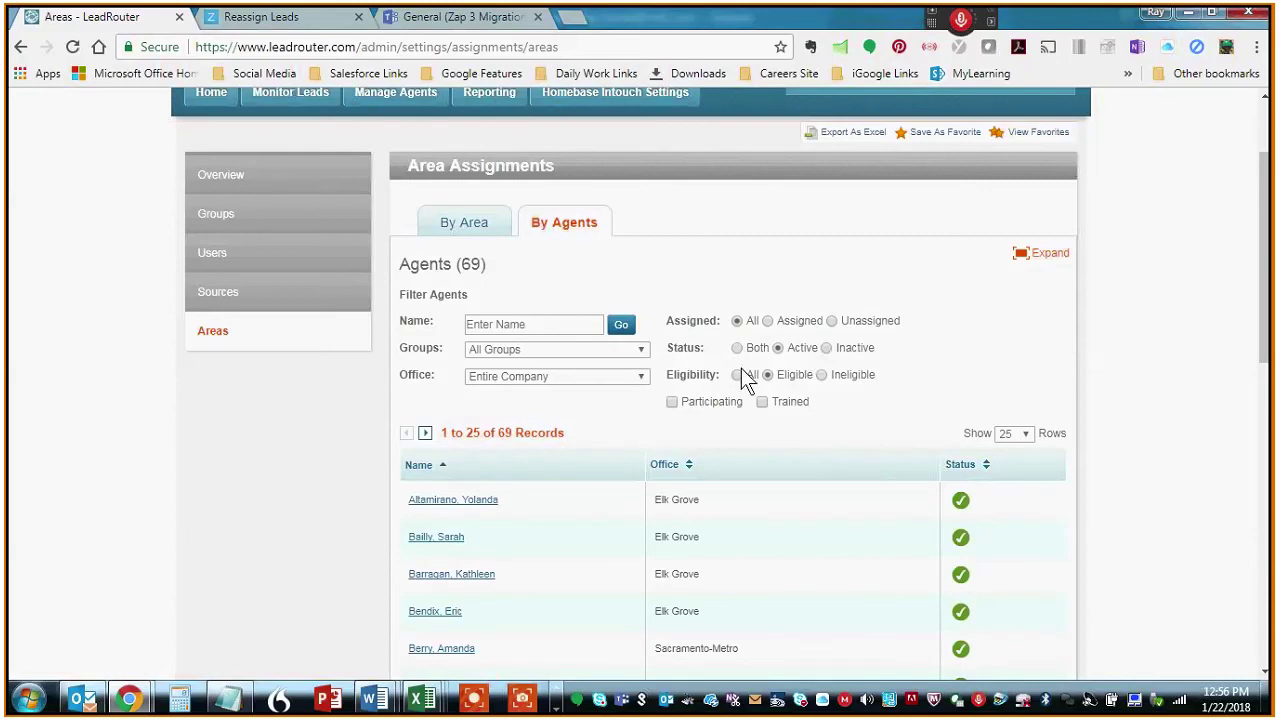
{"action": "scroll", "coordinate": [1136, 377], "scroll_direction": "down", "scroll_amount": 1}
{"action": "middle_click", "coordinate": [1140, 385]}
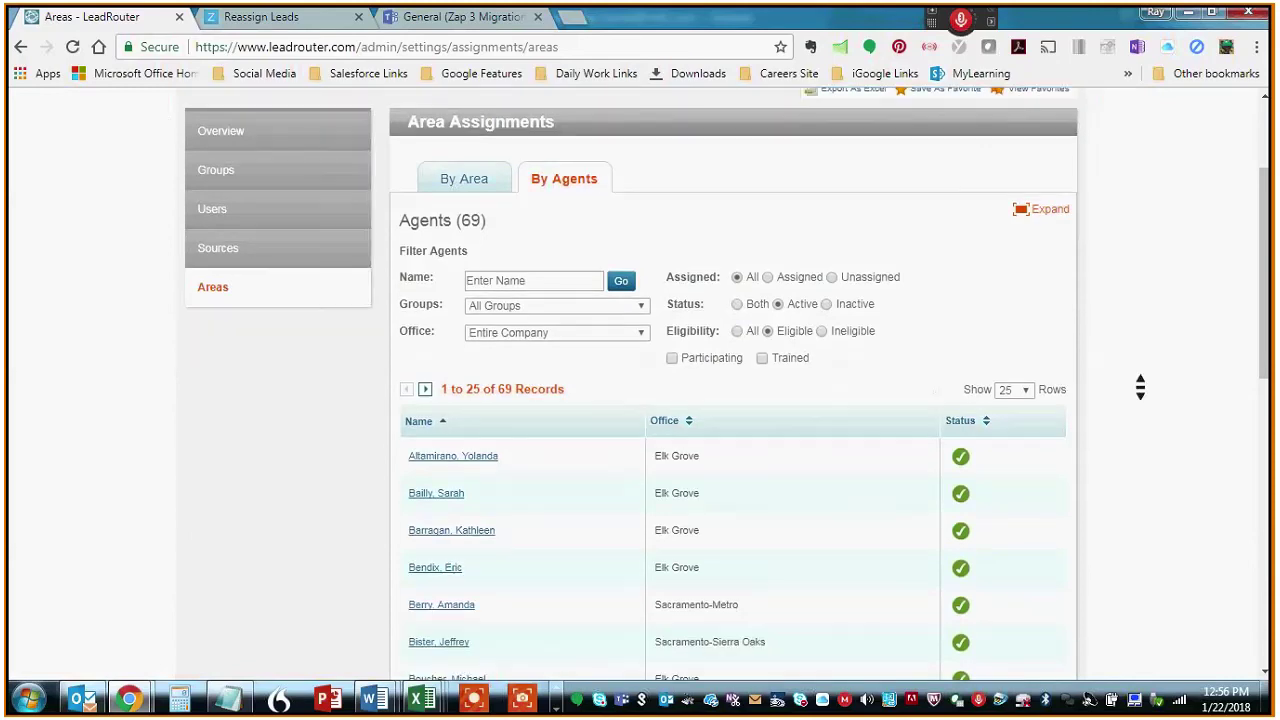
{"action": "scroll", "coordinate": [1136, 375], "scroll_direction": "down", "scroll_amount": 3}
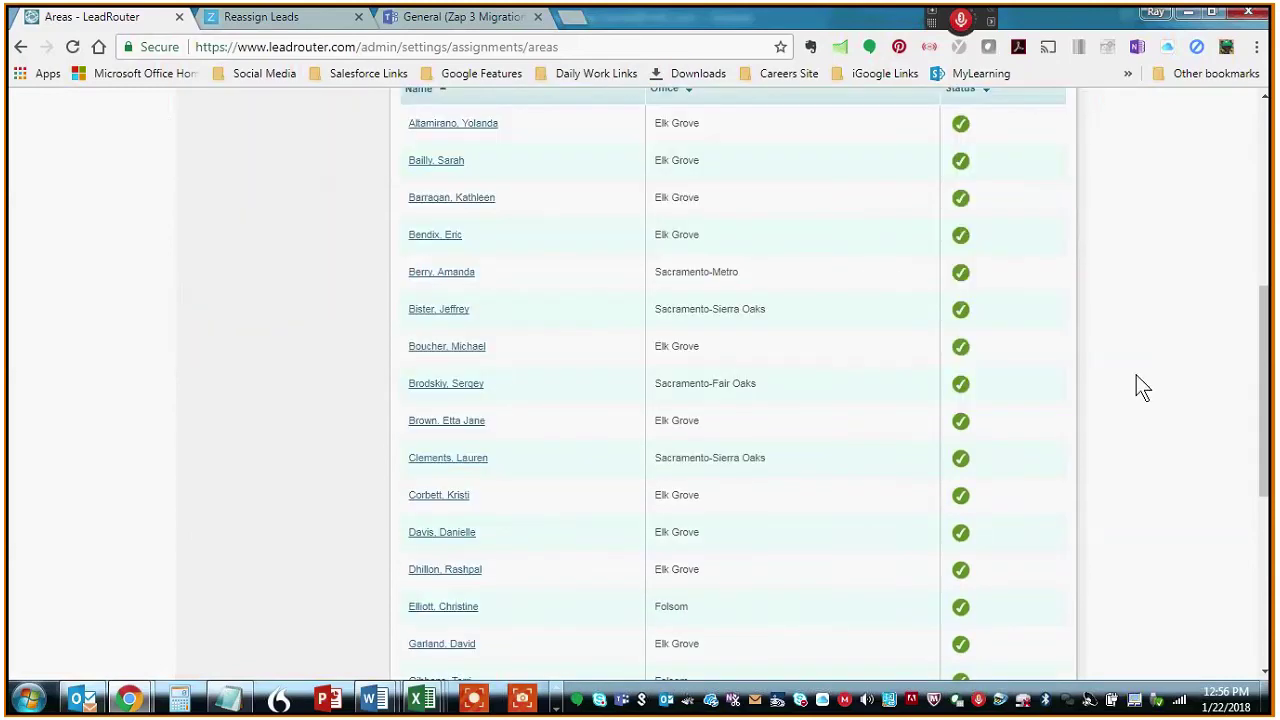
{"action": "middle_click", "coordinate": [787, 500]}
{"action": "scroll", "coordinate": [787, 500], "scroll_direction": "down", "scroll_amount": 3}
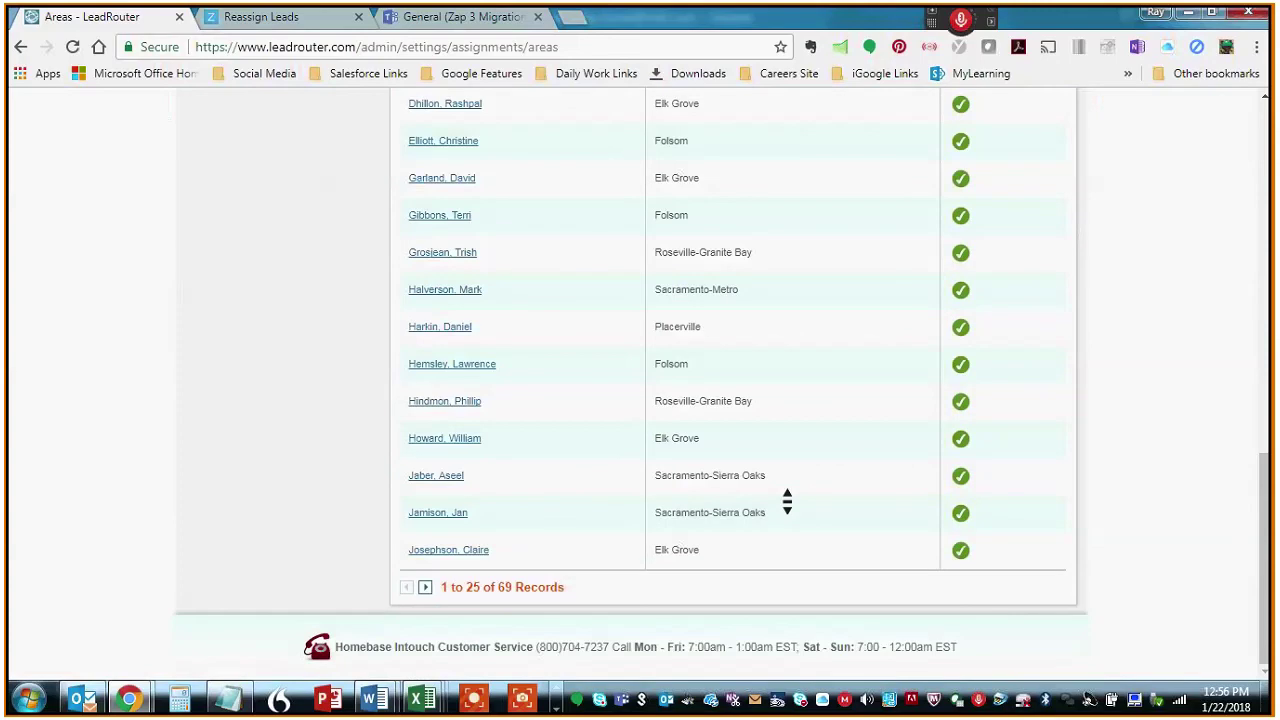
{"action": "scroll", "coordinate": [787, 500], "scroll_direction": "up", "scroll_amount": 10}
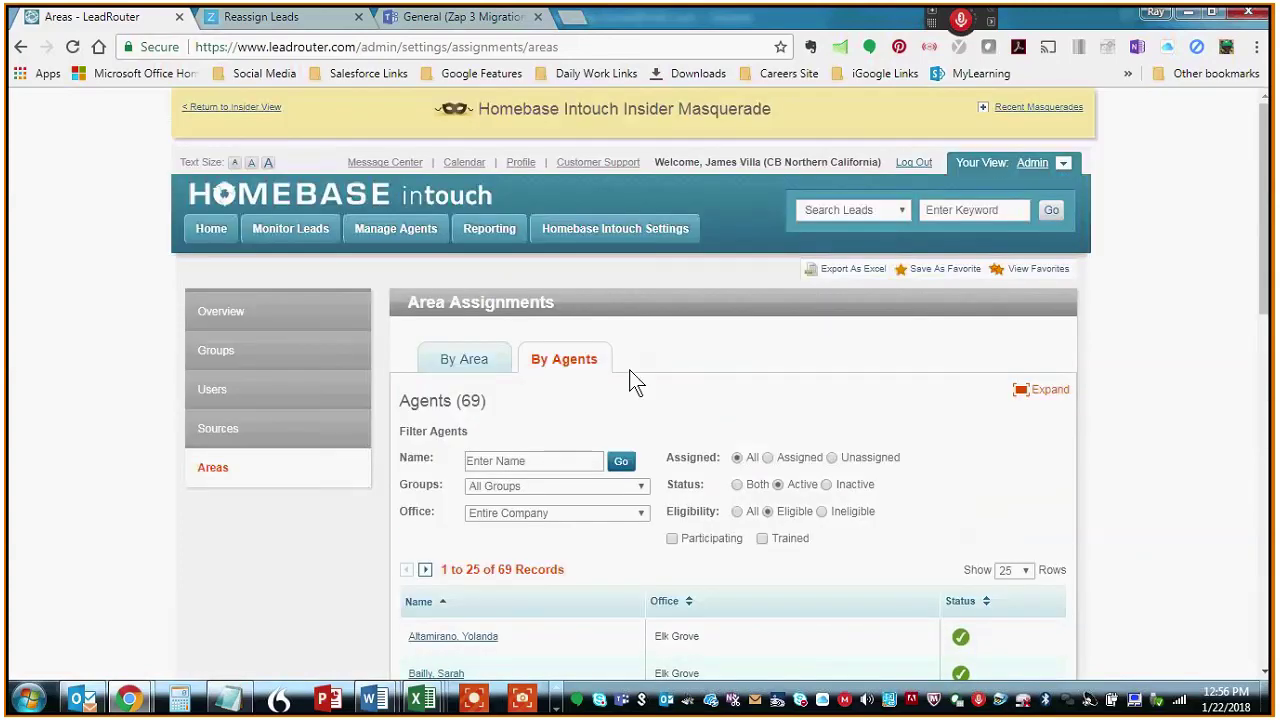
- Bring up the By Area map showing 295 active areas
{"action": "left_click", "coordinate": [443, 360]}
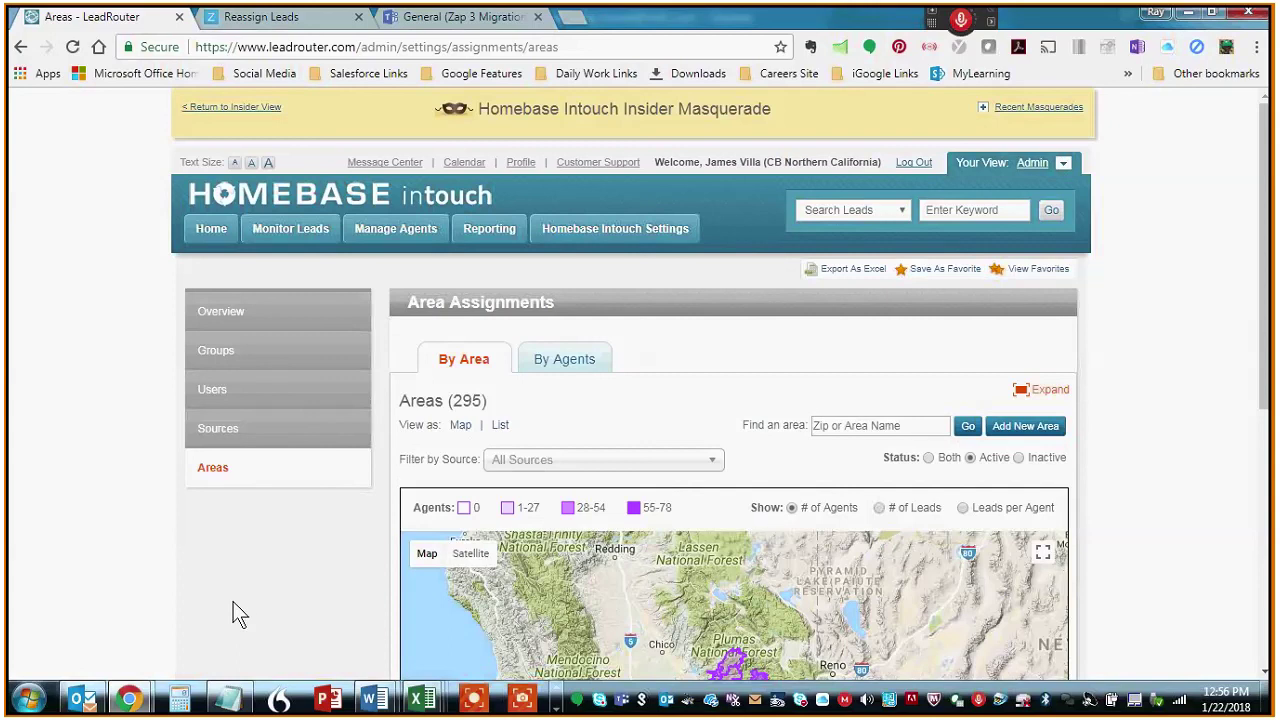
{"action": "middle_click", "coordinate": [1197, 357]}
{"action": "scroll", "coordinate": [1197, 357], "scroll_direction": "down", "scroll_amount": 2}
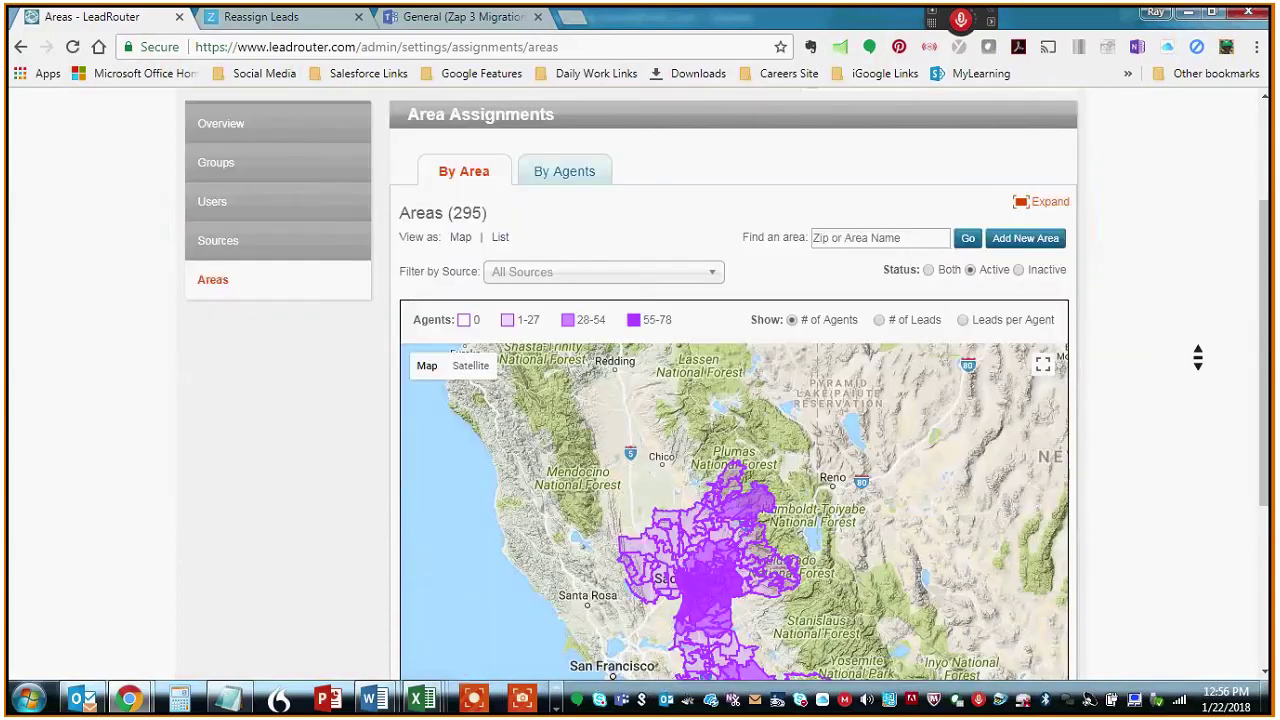
{"action": "scroll", "coordinate": [1198, 357], "scroll_direction": "down", "scroll_amount": 2}
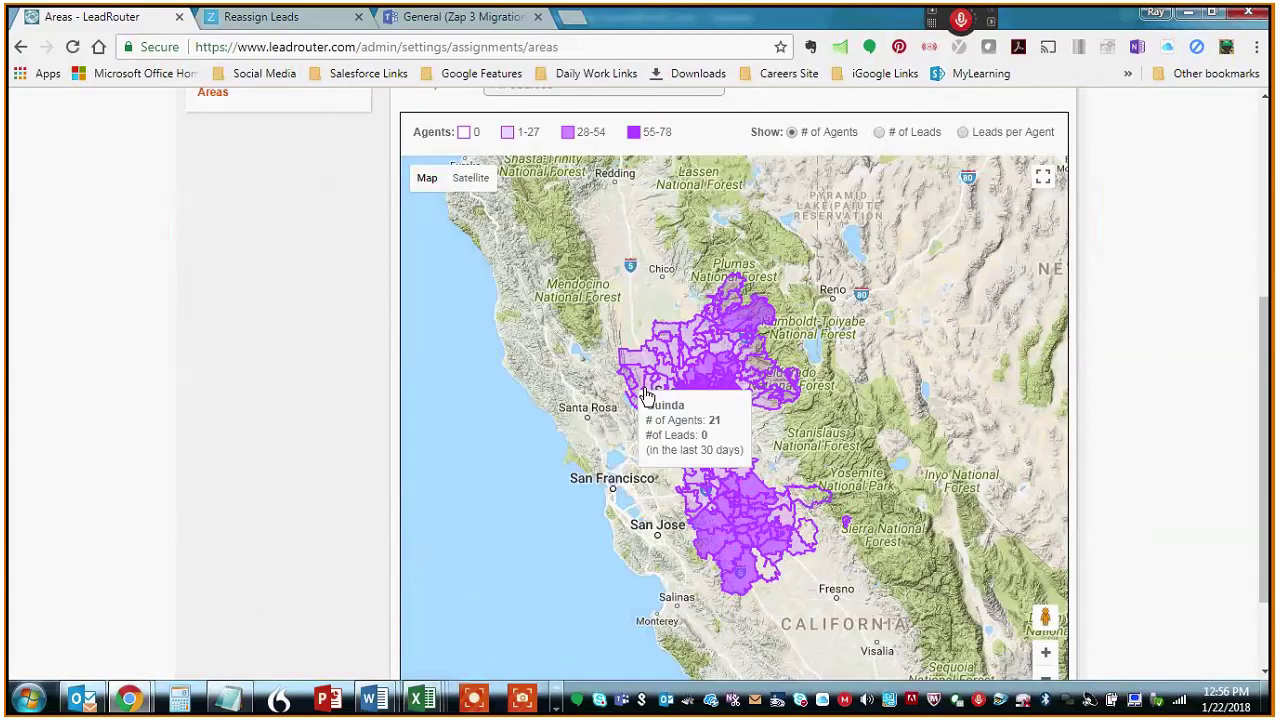
{"action": "middle_click", "coordinate": [1216, 325]}
{"action": "scroll", "coordinate": [1216, 325], "scroll_direction": "up", "scroll_amount": 1}
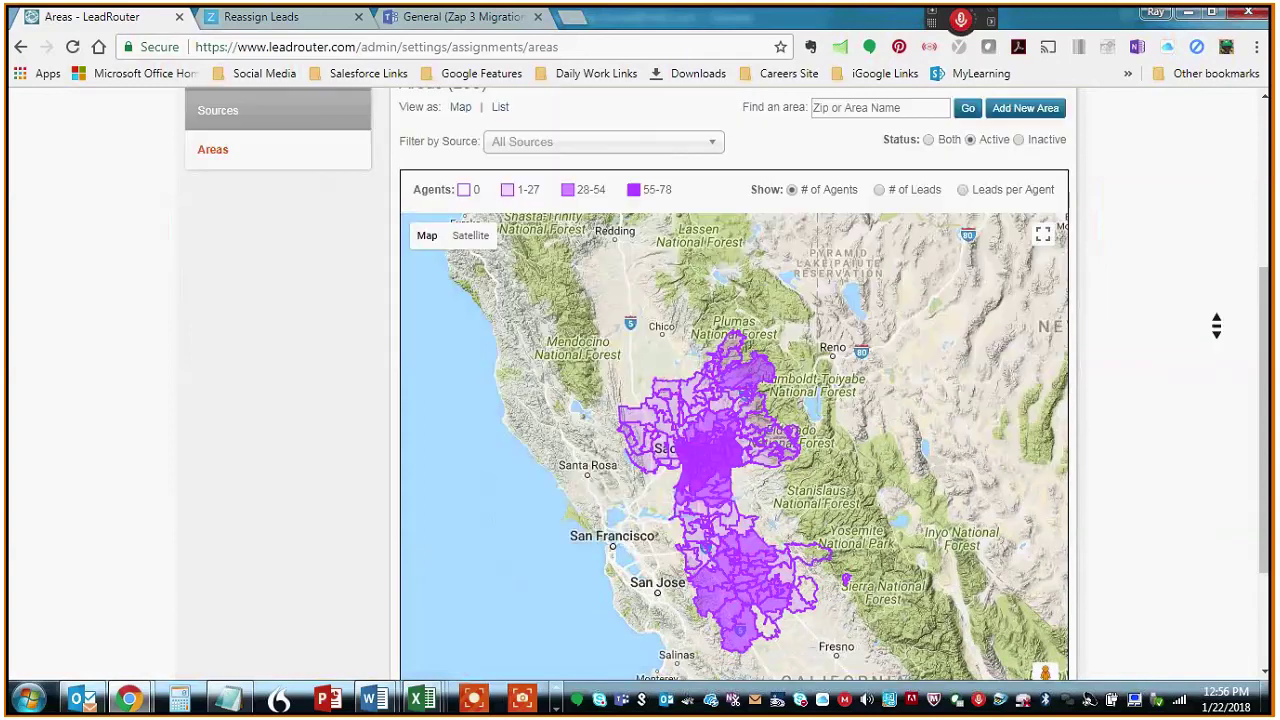
{"action": "scroll", "coordinate": [1216, 325], "scroll_direction": "up", "scroll_amount": 3}
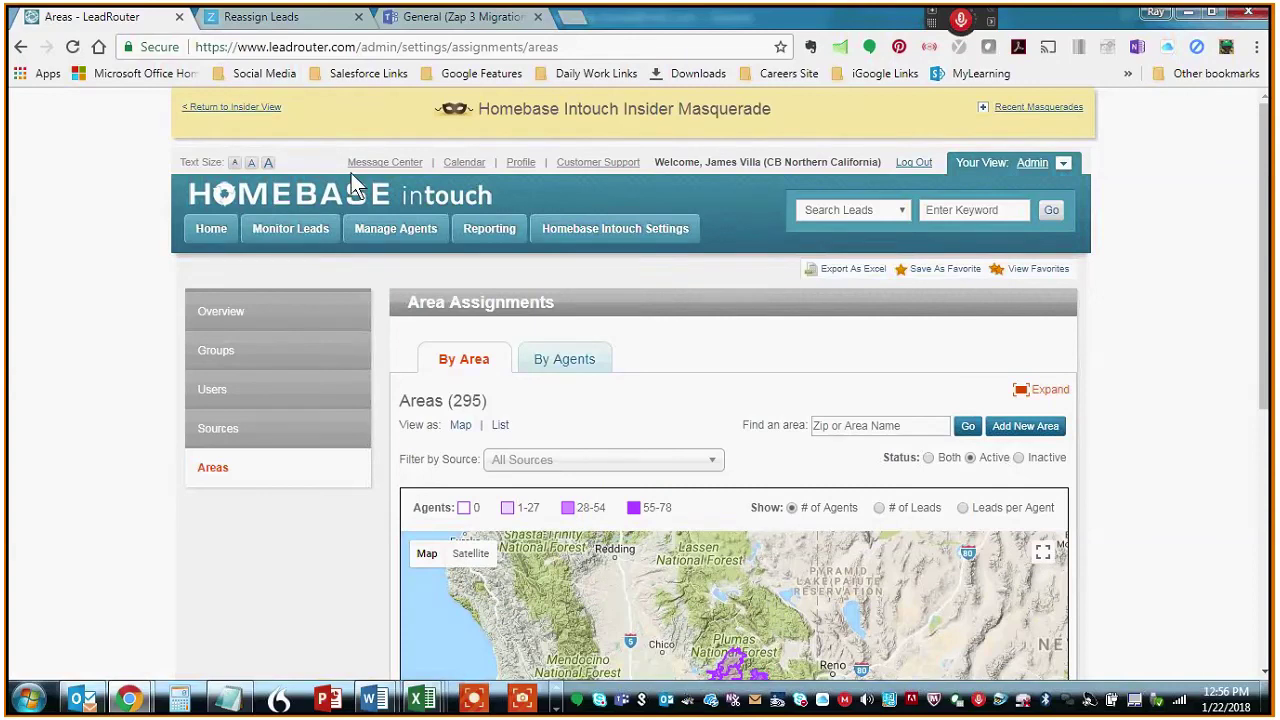
{"action": "left_click", "coordinate": [285, 20]}
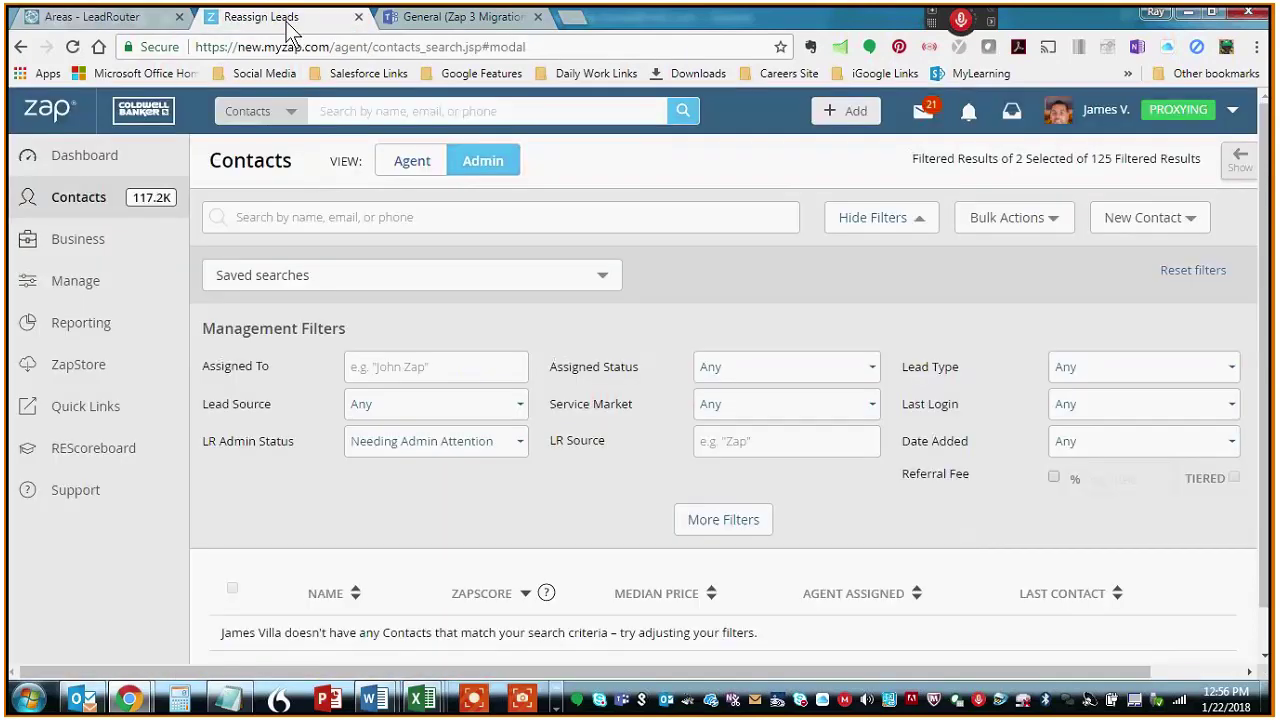
{"action": "scroll", "coordinate": [606, 500], "scroll_direction": "down", "scroll_amount": 1}
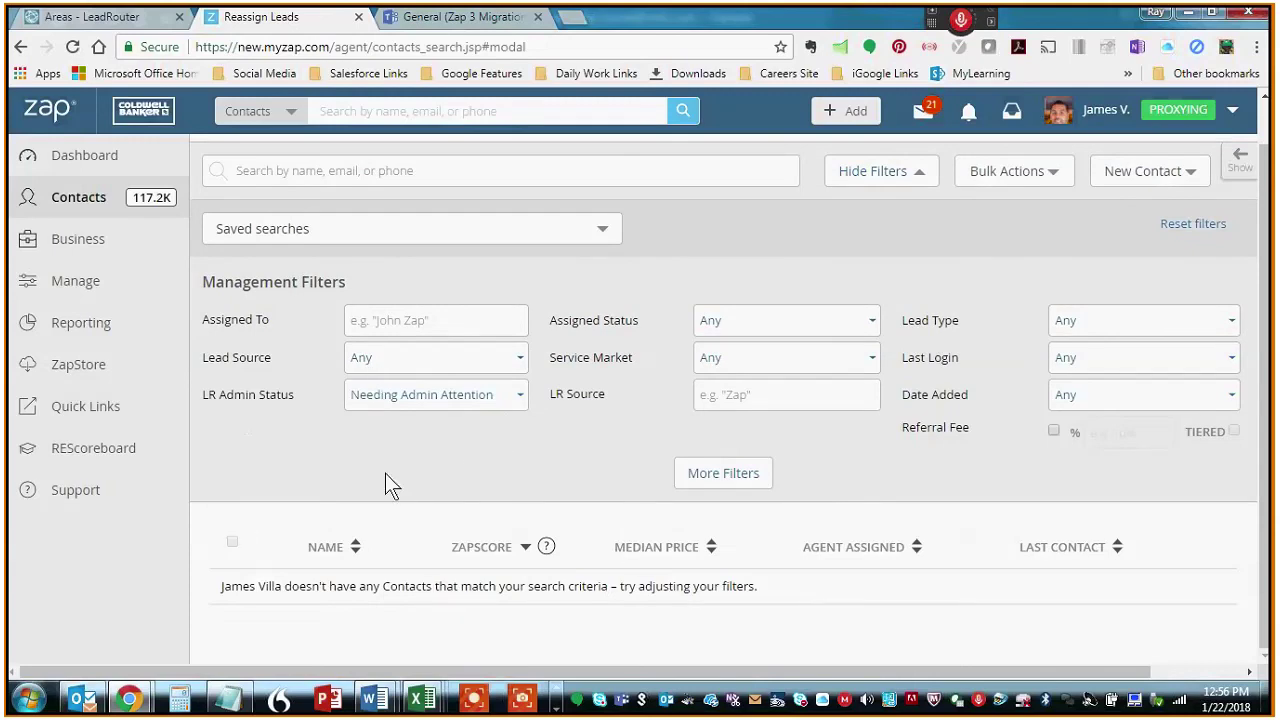
{"action": "scroll", "coordinate": [466, 476], "scroll_direction": "up", "scroll_amount": 1}
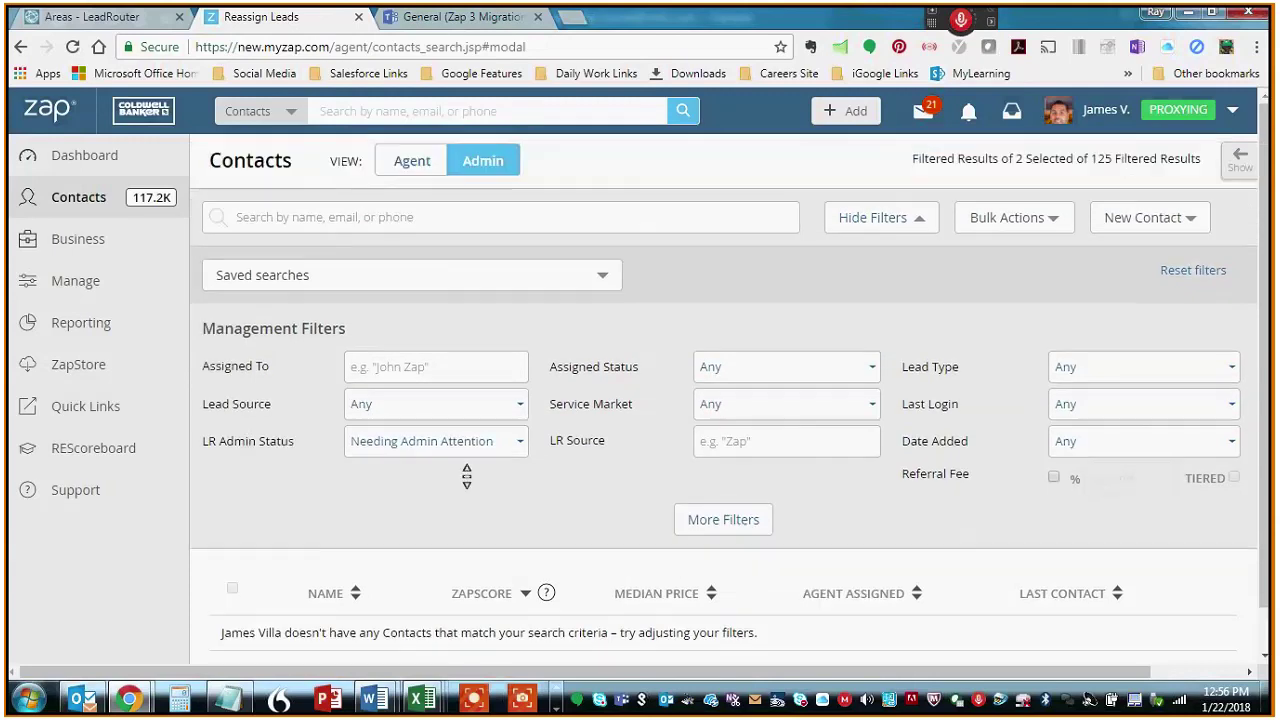
{"action": "left_click", "coordinate": [116, 24]}
{"action": "mouse_move", "coordinate": [308, 226]}
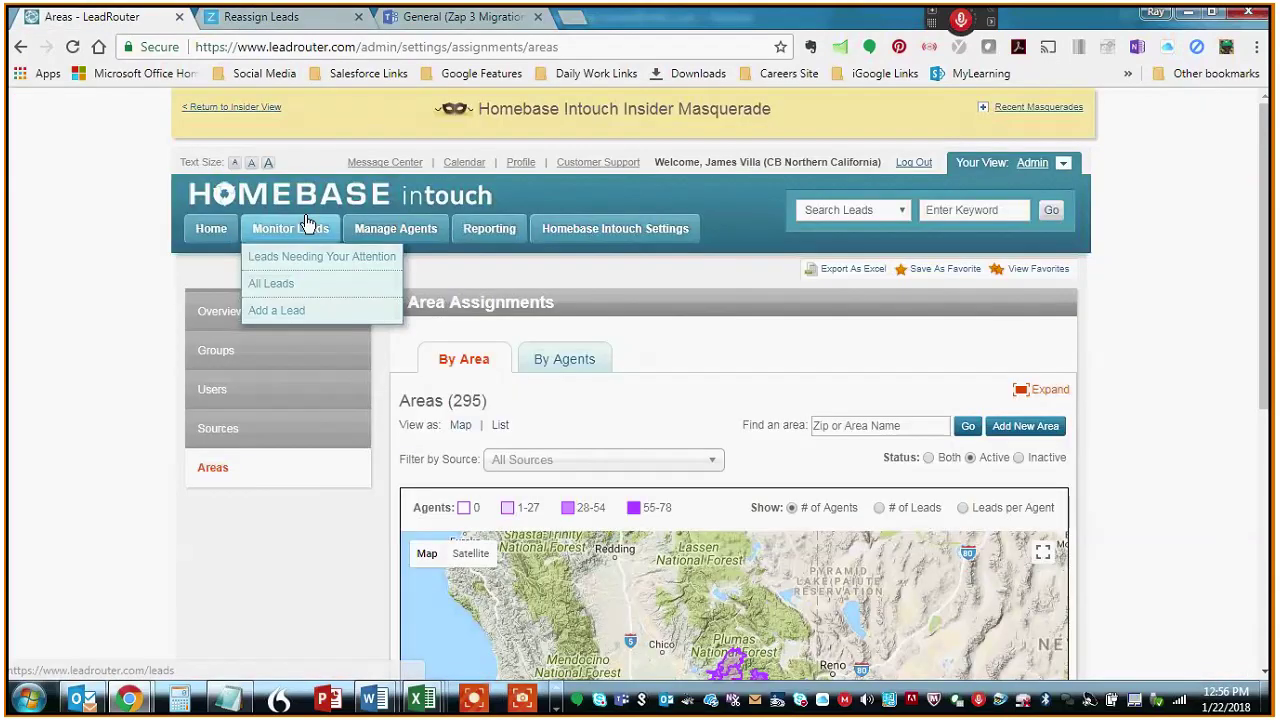
- Go to the Home dashboard, then Homebase Intouch Settings > Users, listing all 80 users
{"action": "mouse_move", "coordinate": [652, 270]}
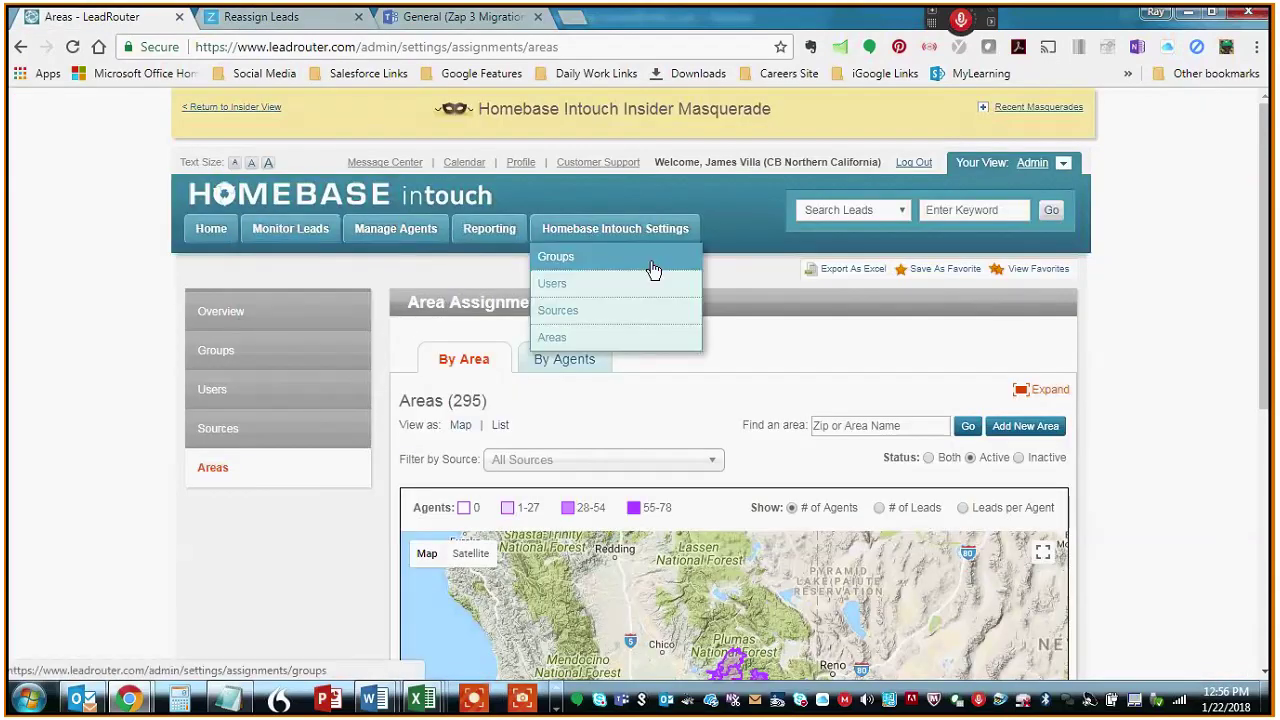
{"action": "left_click", "coordinate": [211, 230]}
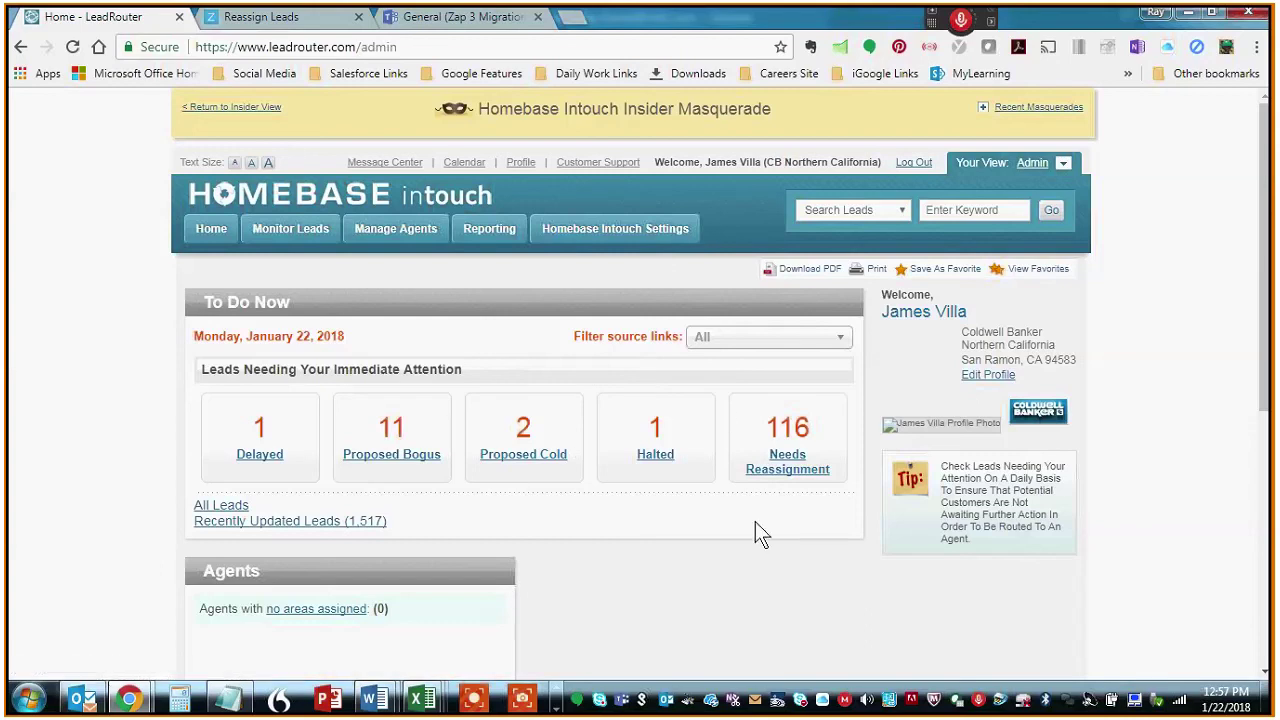
{"action": "mouse_move", "coordinate": [563, 250]}
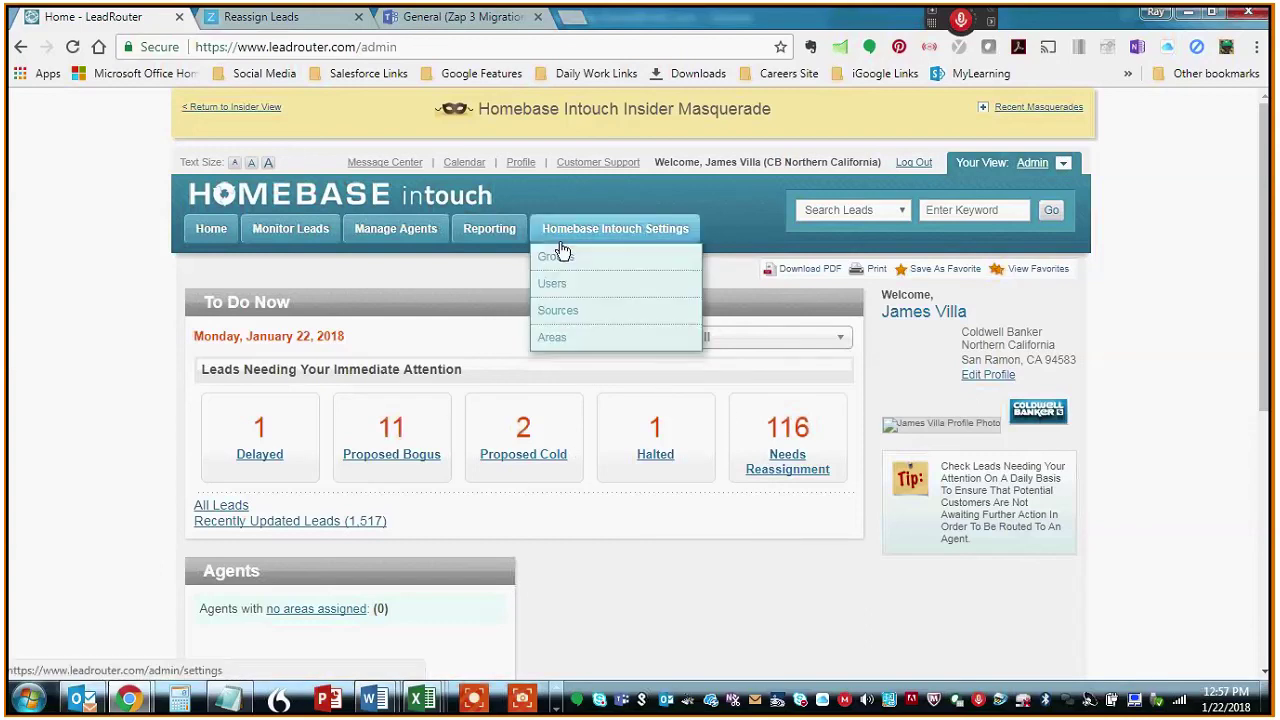
{"action": "left_click", "coordinate": [572, 285]}
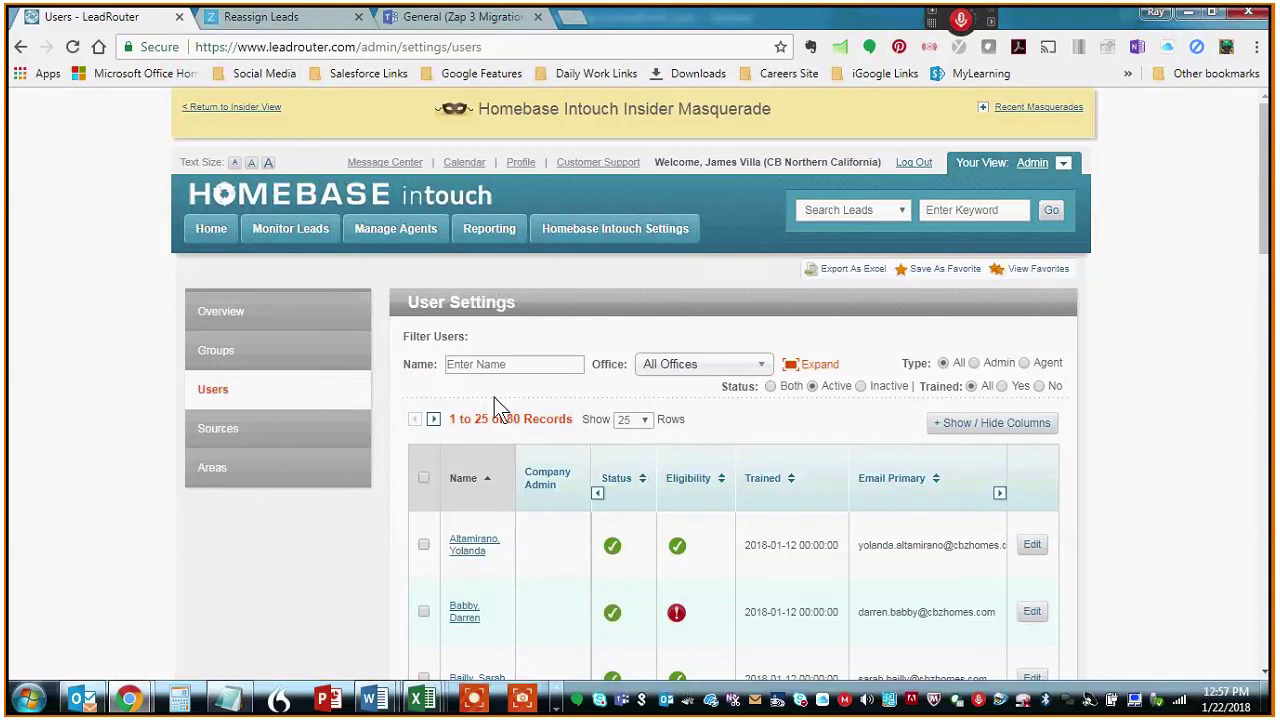
- Filter users by the agent's first name and open her Edit Information dialog
{"action": "left_click", "coordinate": [491, 364]}
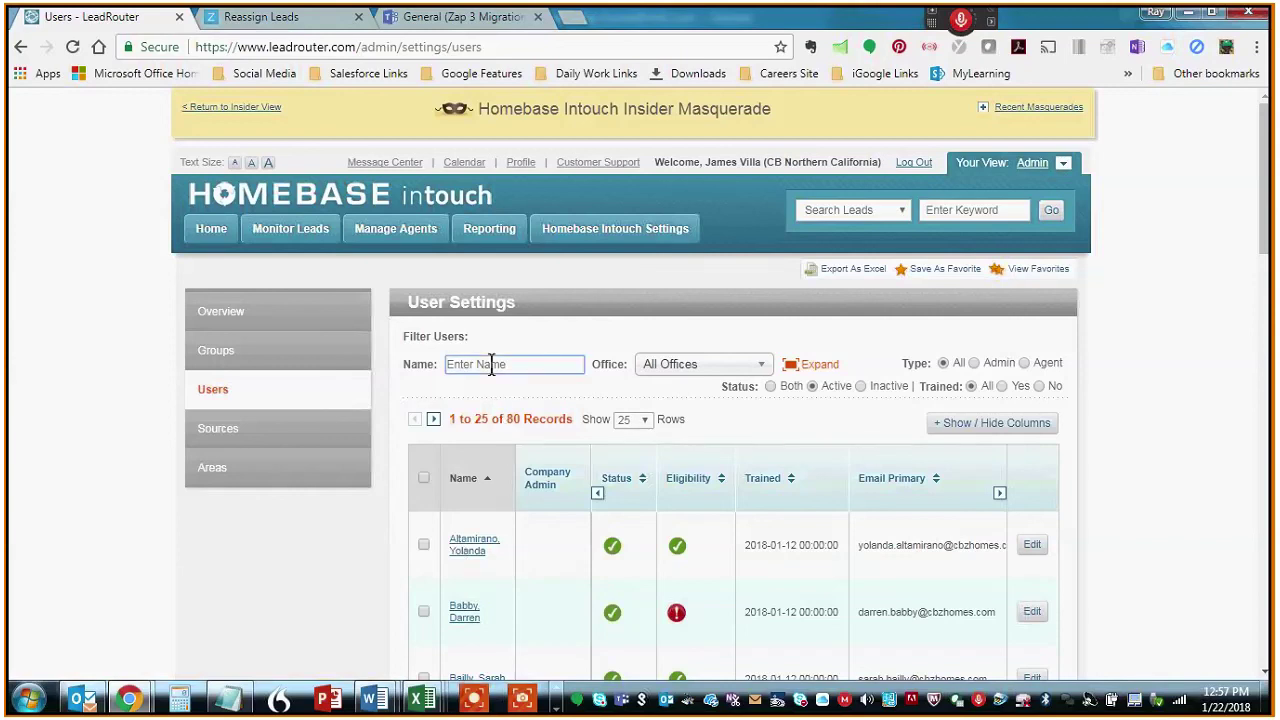
{"action": "left_click", "coordinate": [475, 545]}
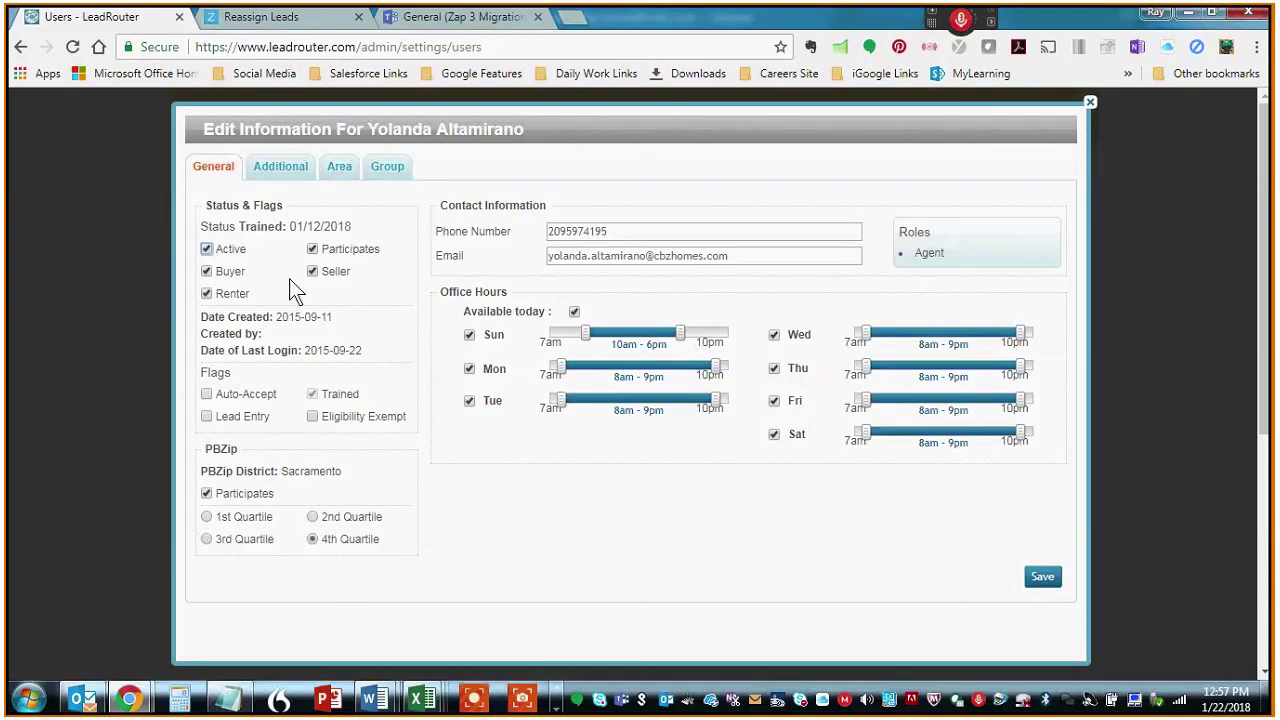
- Filter the Area tab to Assigned, confirm 142 of 295 areas, then close the dialog
{"action": "left_click", "coordinate": [341, 168]}
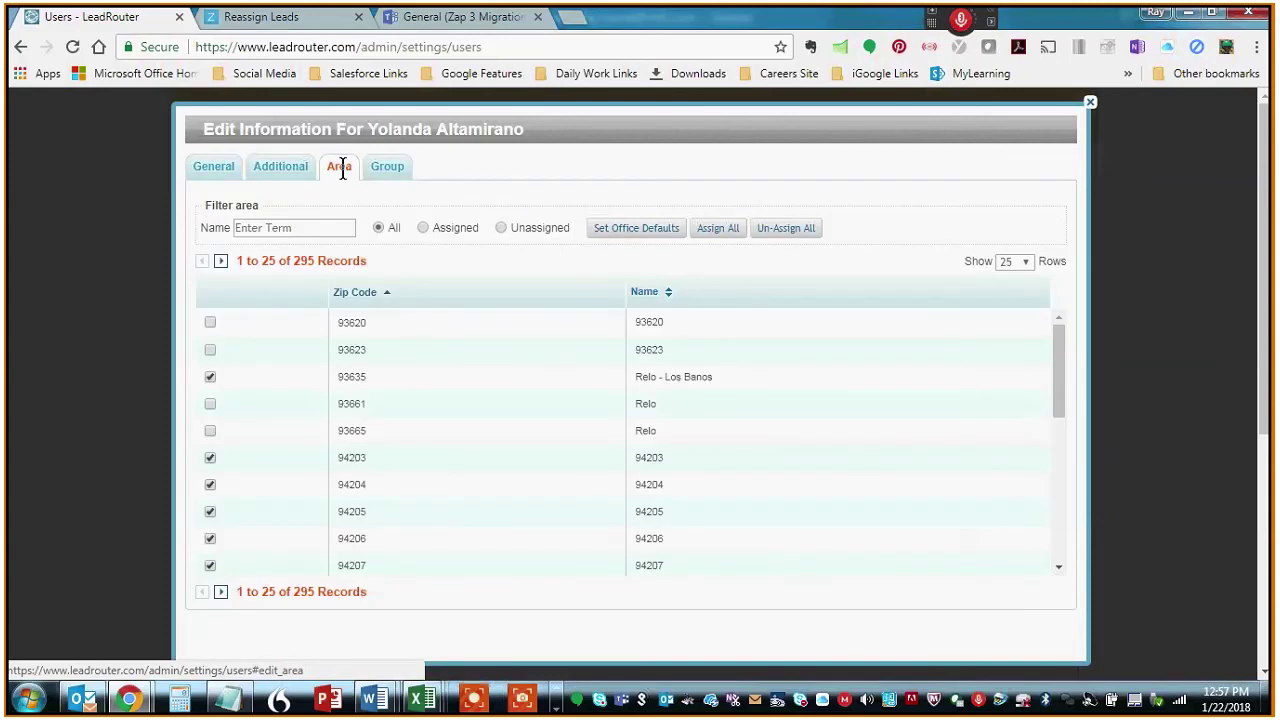
{"action": "left_click", "coordinate": [423, 228]}
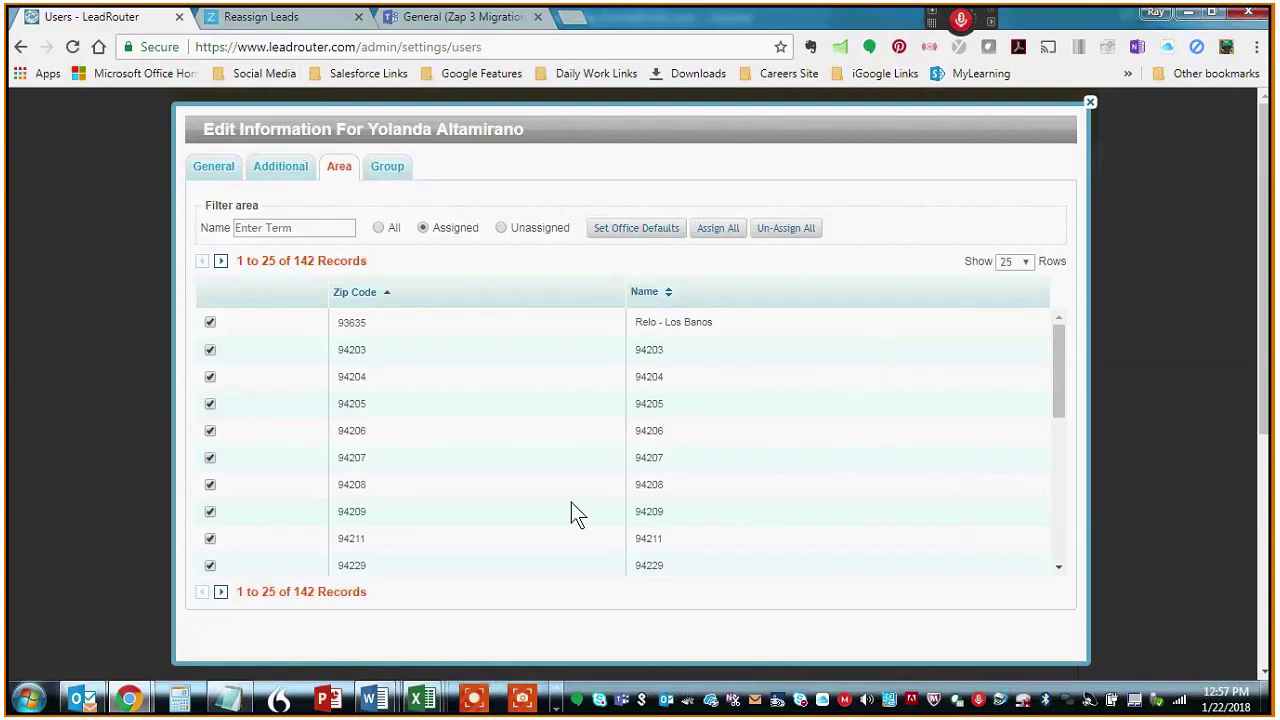
{"action": "left_click_drag", "start_coordinate": [367, 592], "coordinate": [290, 601]}
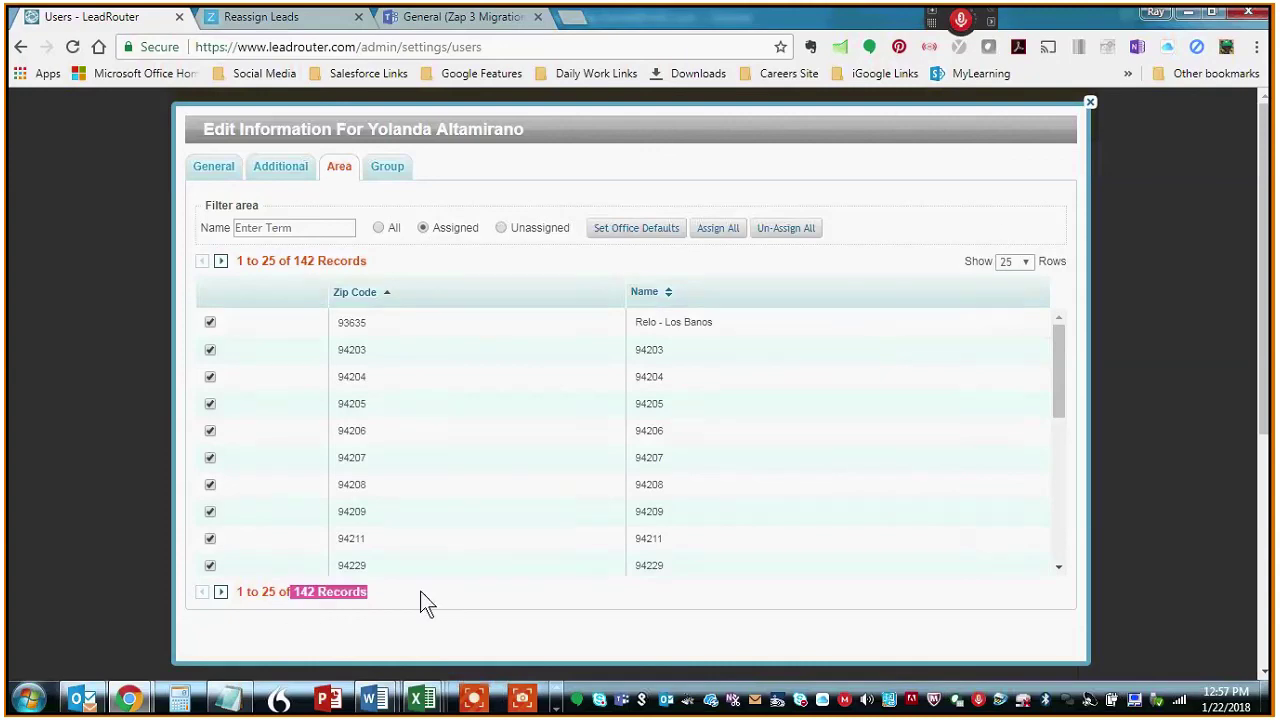
{"action": "left_click", "coordinate": [470, 589]}
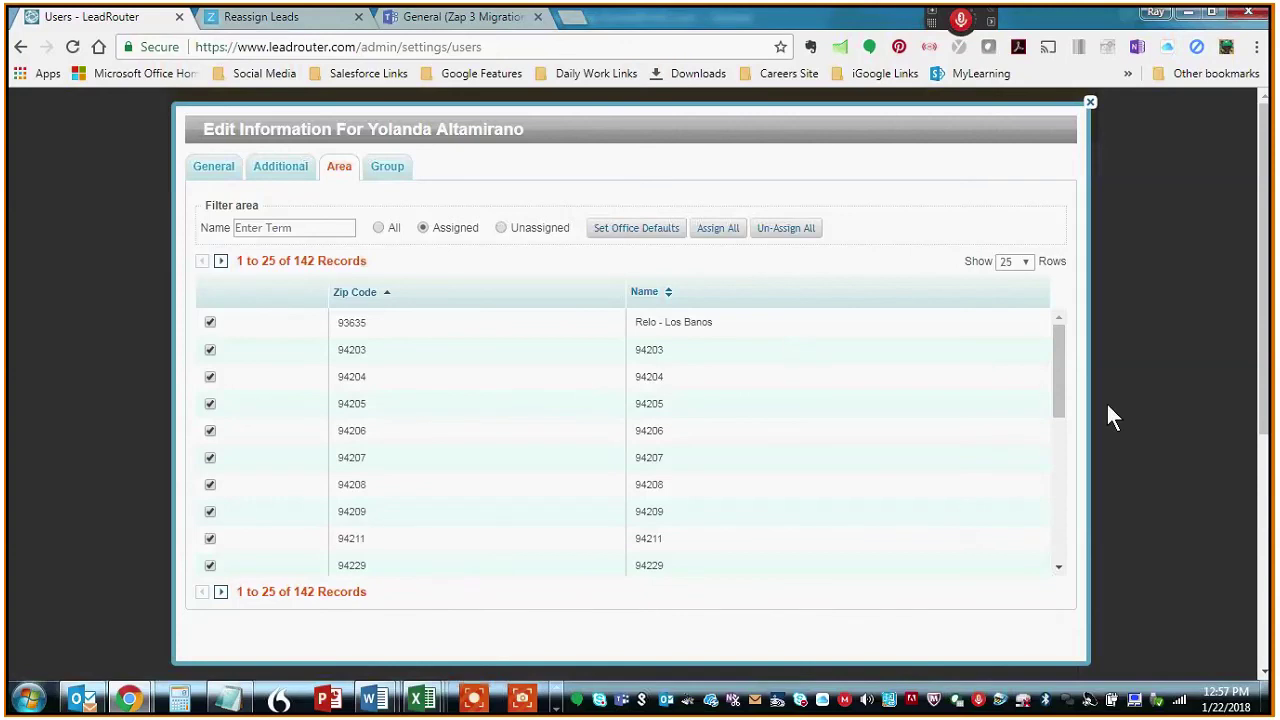
{"action": "left_click_drag", "start_coordinate": [1061, 380], "coordinate": [1067, 550]}
{"action": "left_click", "coordinate": [1090, 102]}
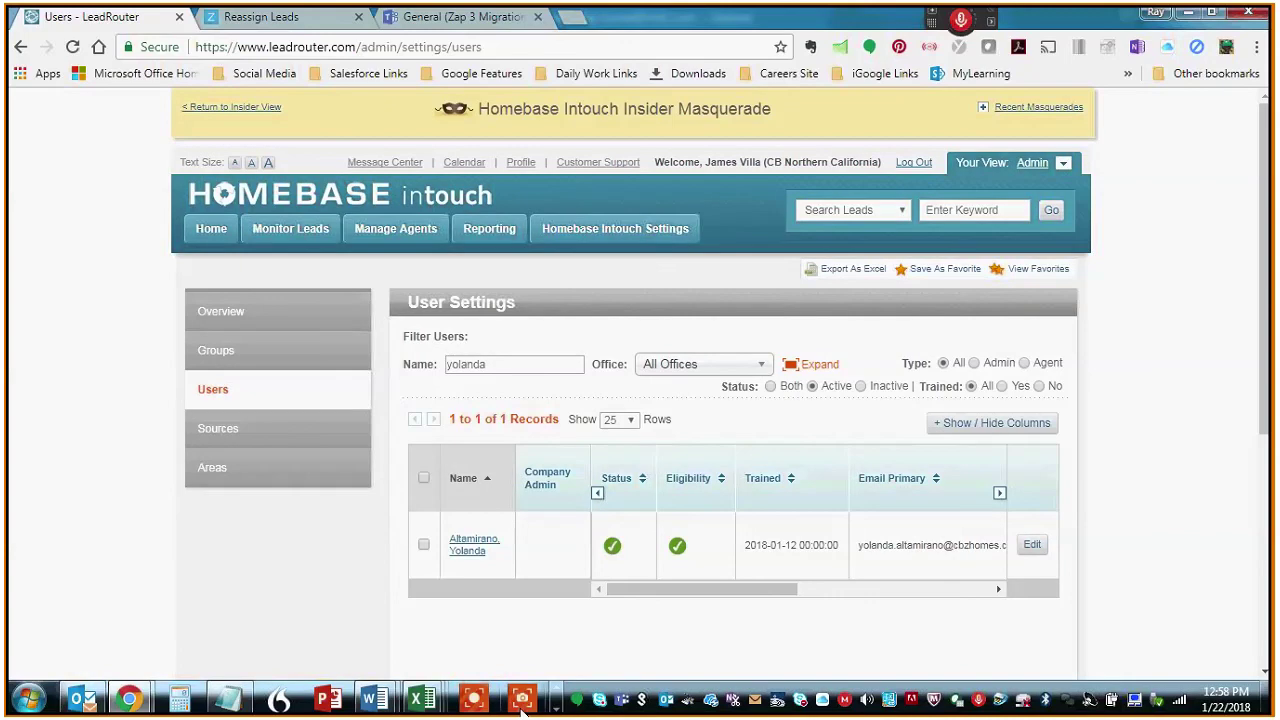
- Bring the Skype for Business call forward and open its More options menu
{"action": "scroll", "coordinate": [522, 705], "scroll_direction": "down", "scroll_amount": 1}
{"action": "mouse_move", "coordinate": [380, 705]}
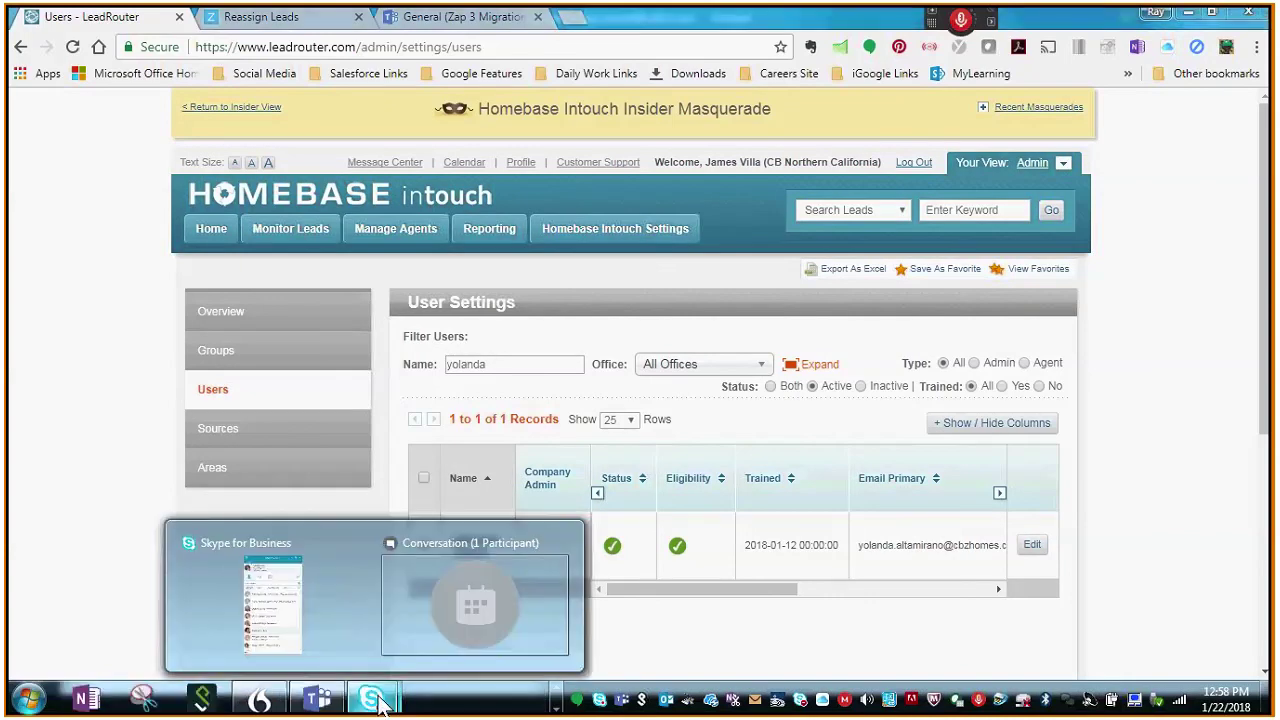
{"action": "left_click", "coordinate": [410, 570]}
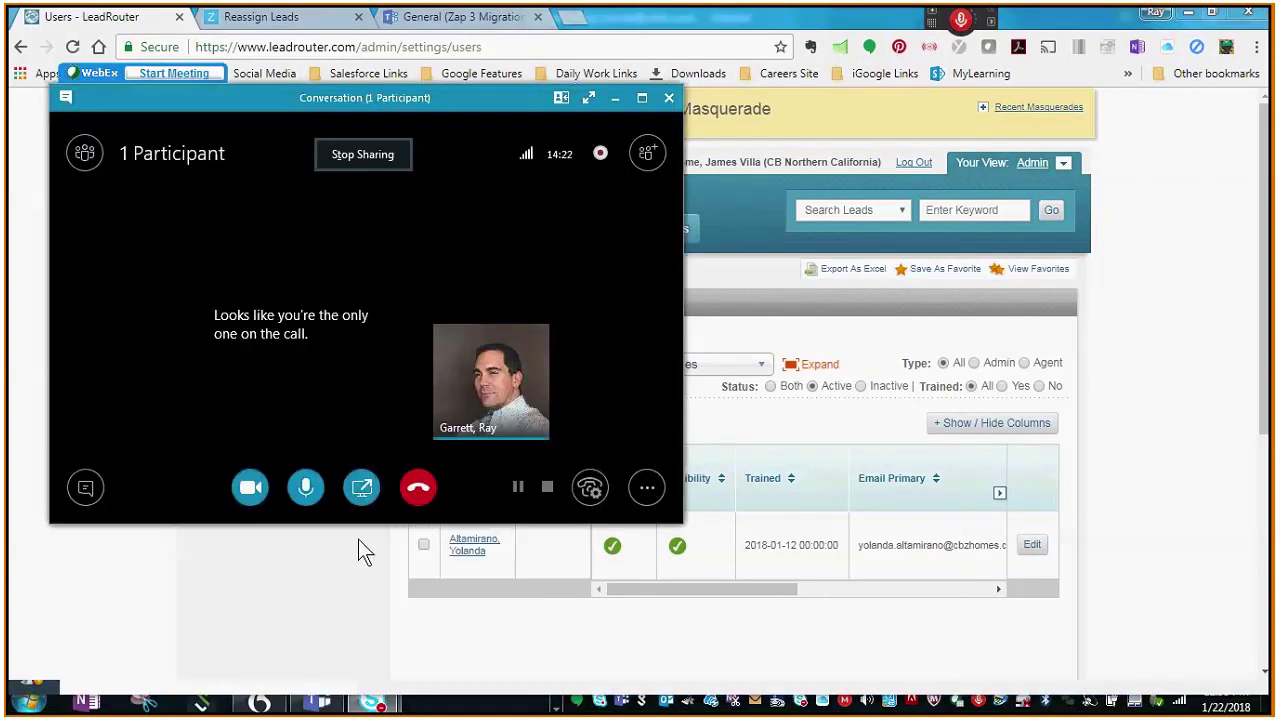
{"action": "left_click", "coordinate": [647, 487]}
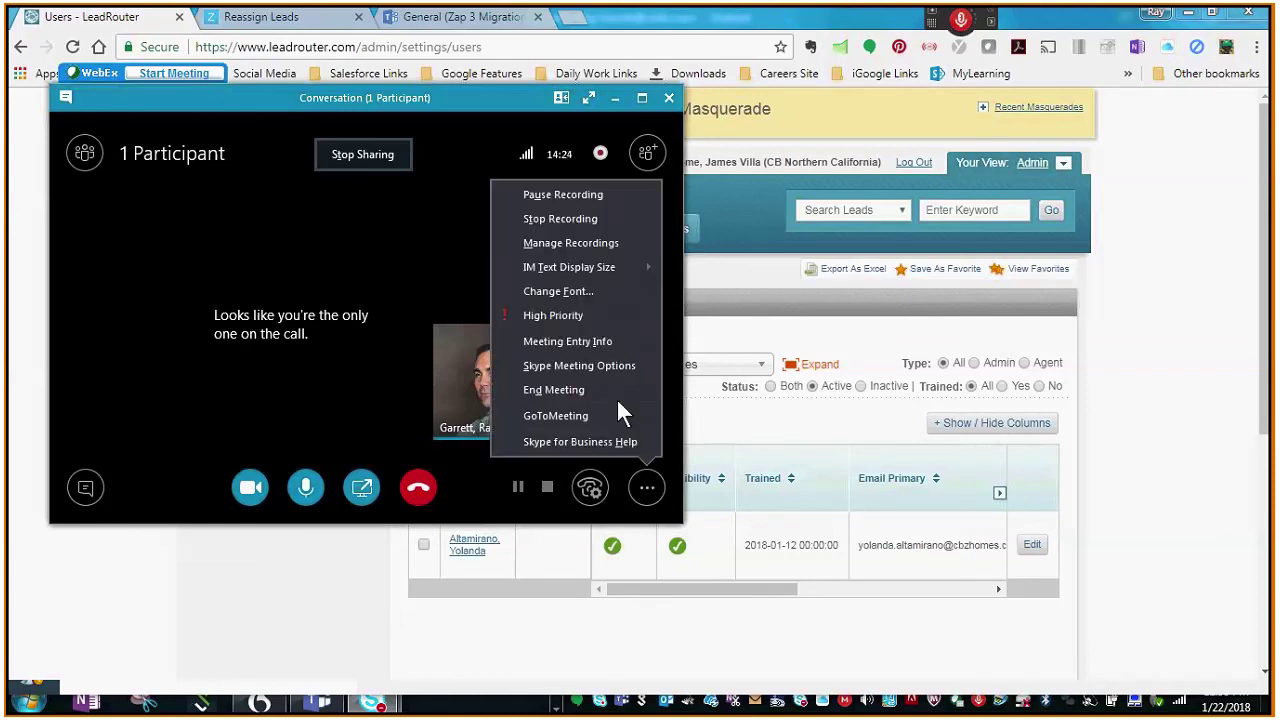